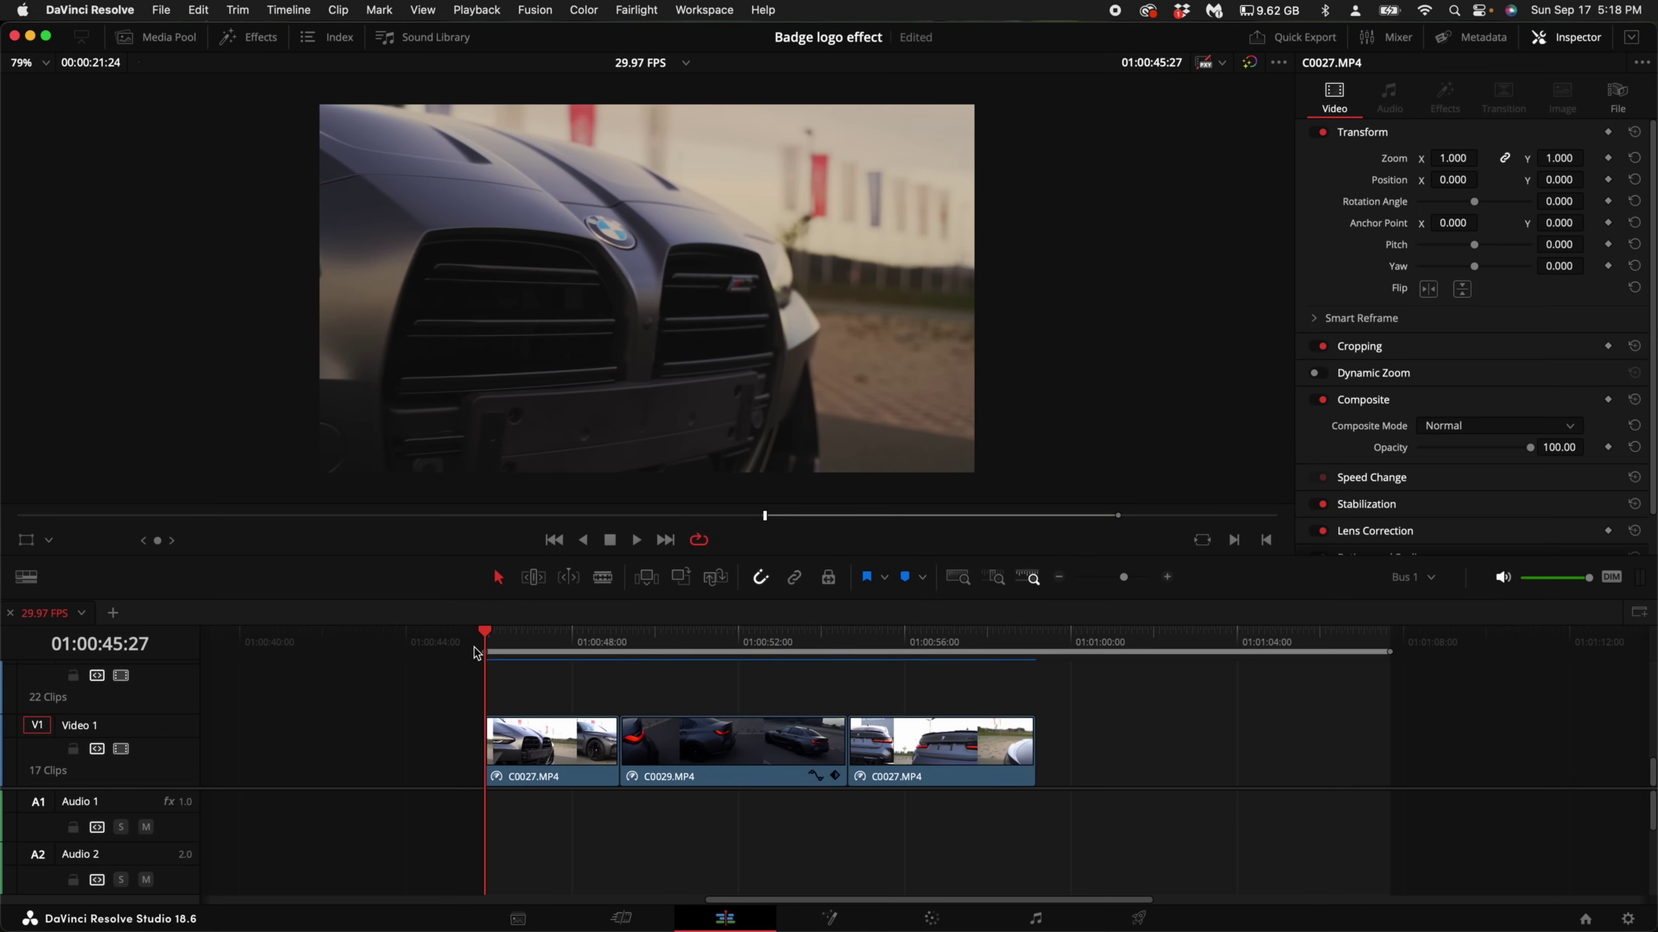
# Step: Preview the sequence and park the playhead where the C0027 speed change should begin
pyautogui.moveTo(607, 655); pyautogui.dragTo(886, 646)
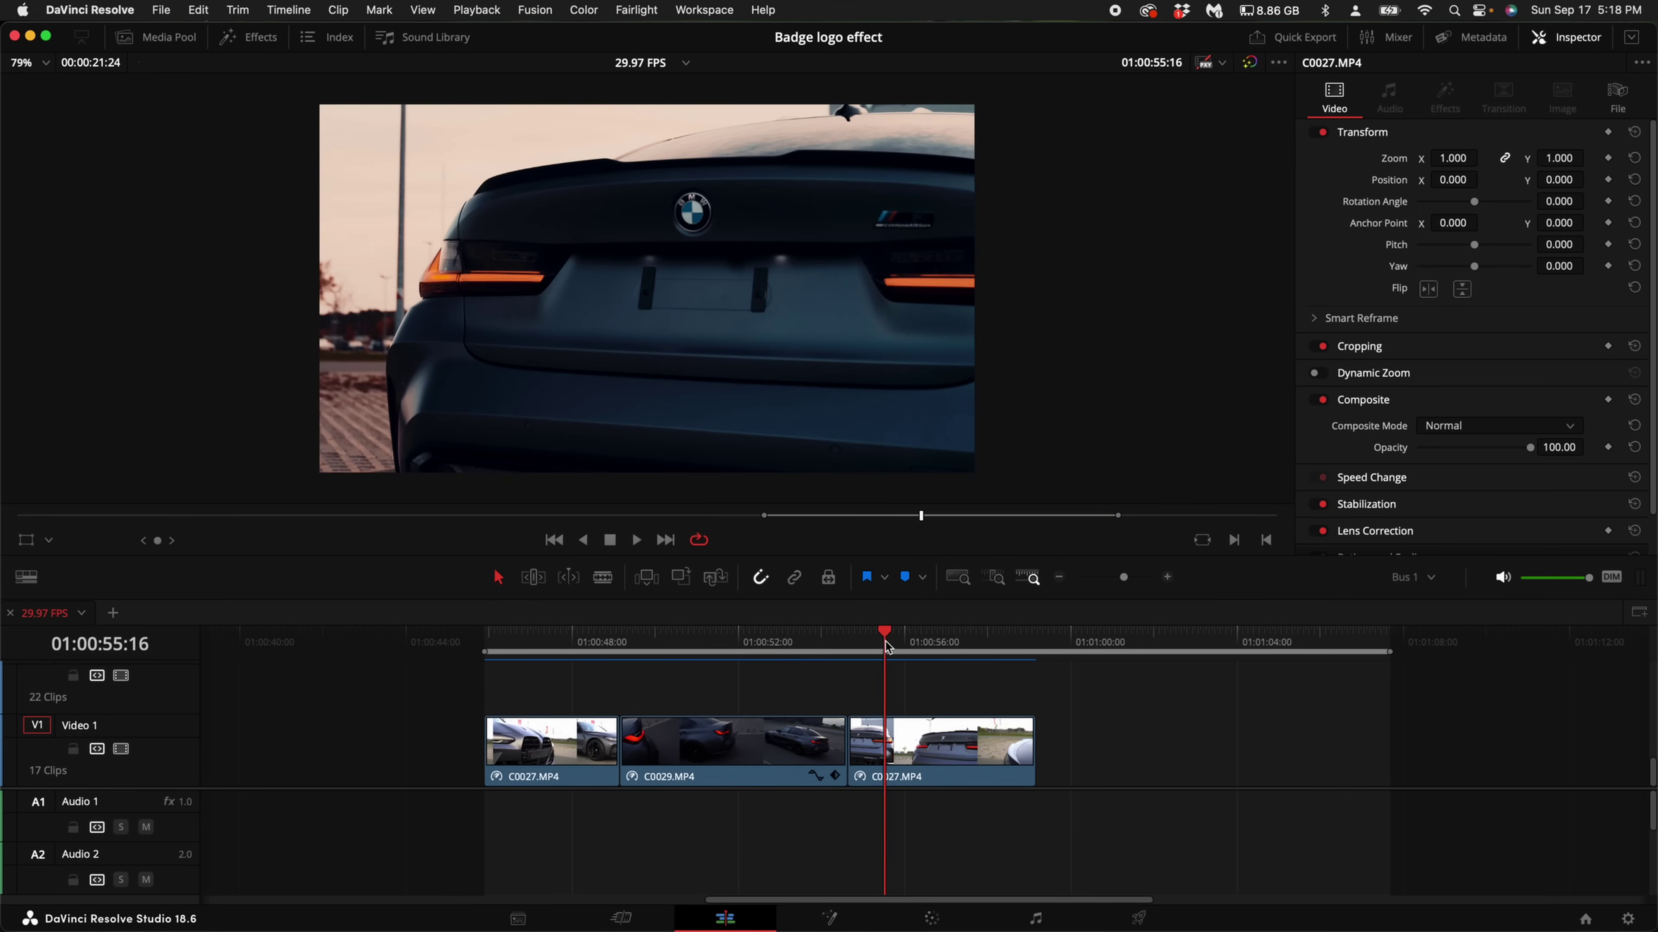
pyautogui.click(534, 643)
pyautogui.click(576, 771)
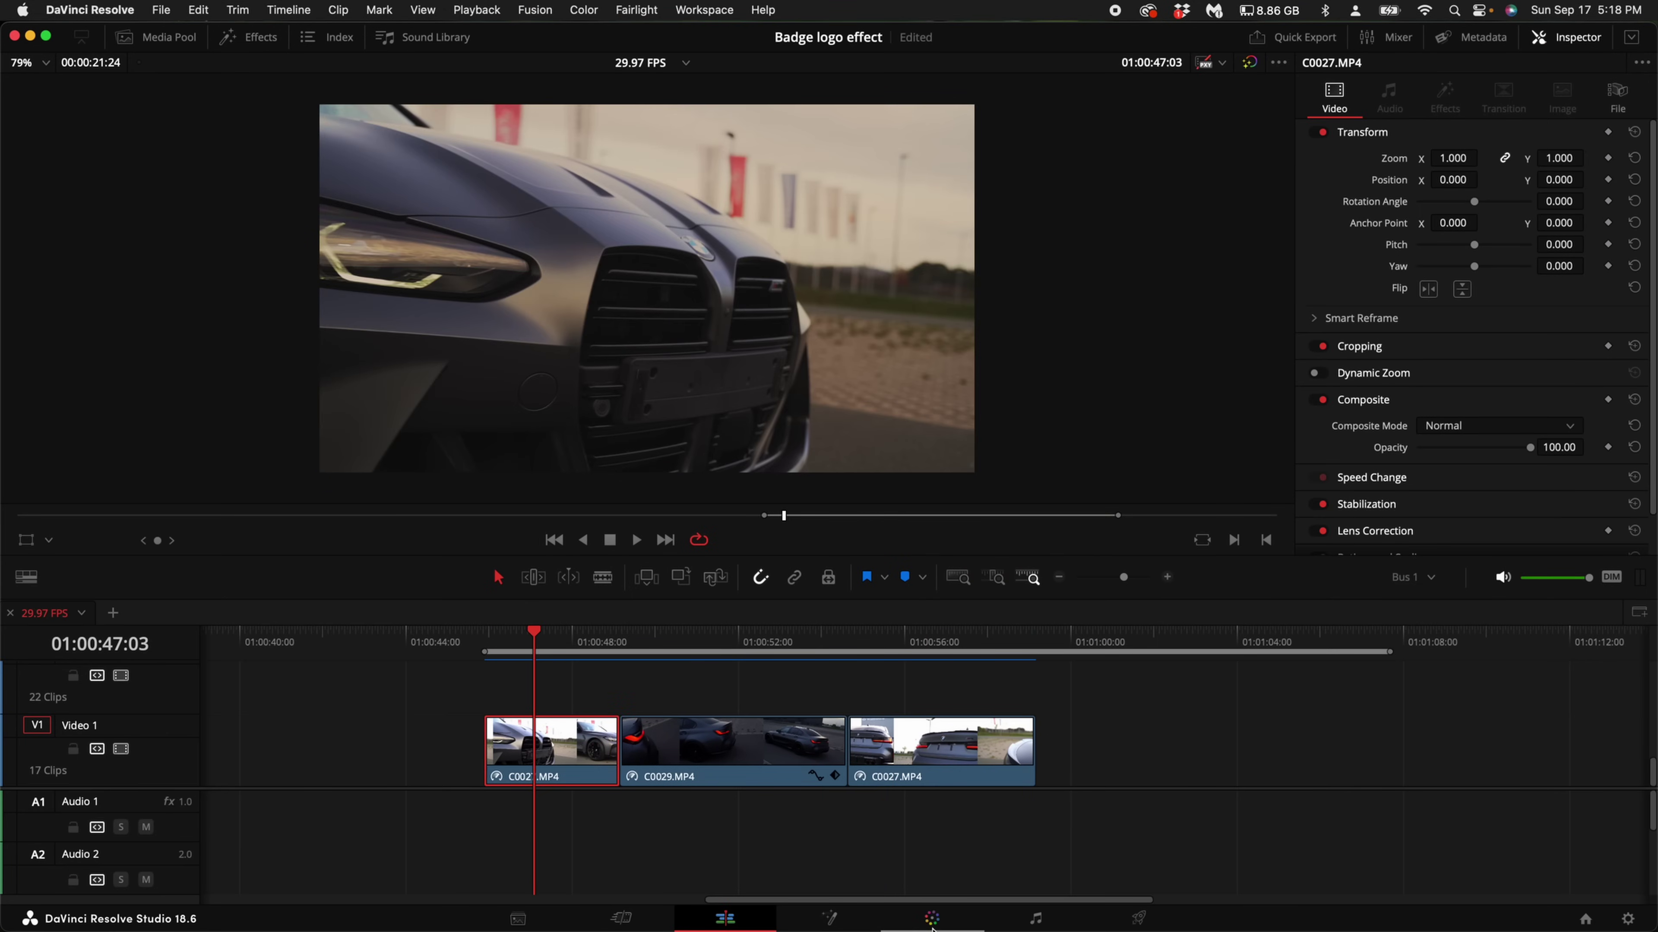
pyautogui.click(932, 927)
pyautogui.hotkey('shift', '4')
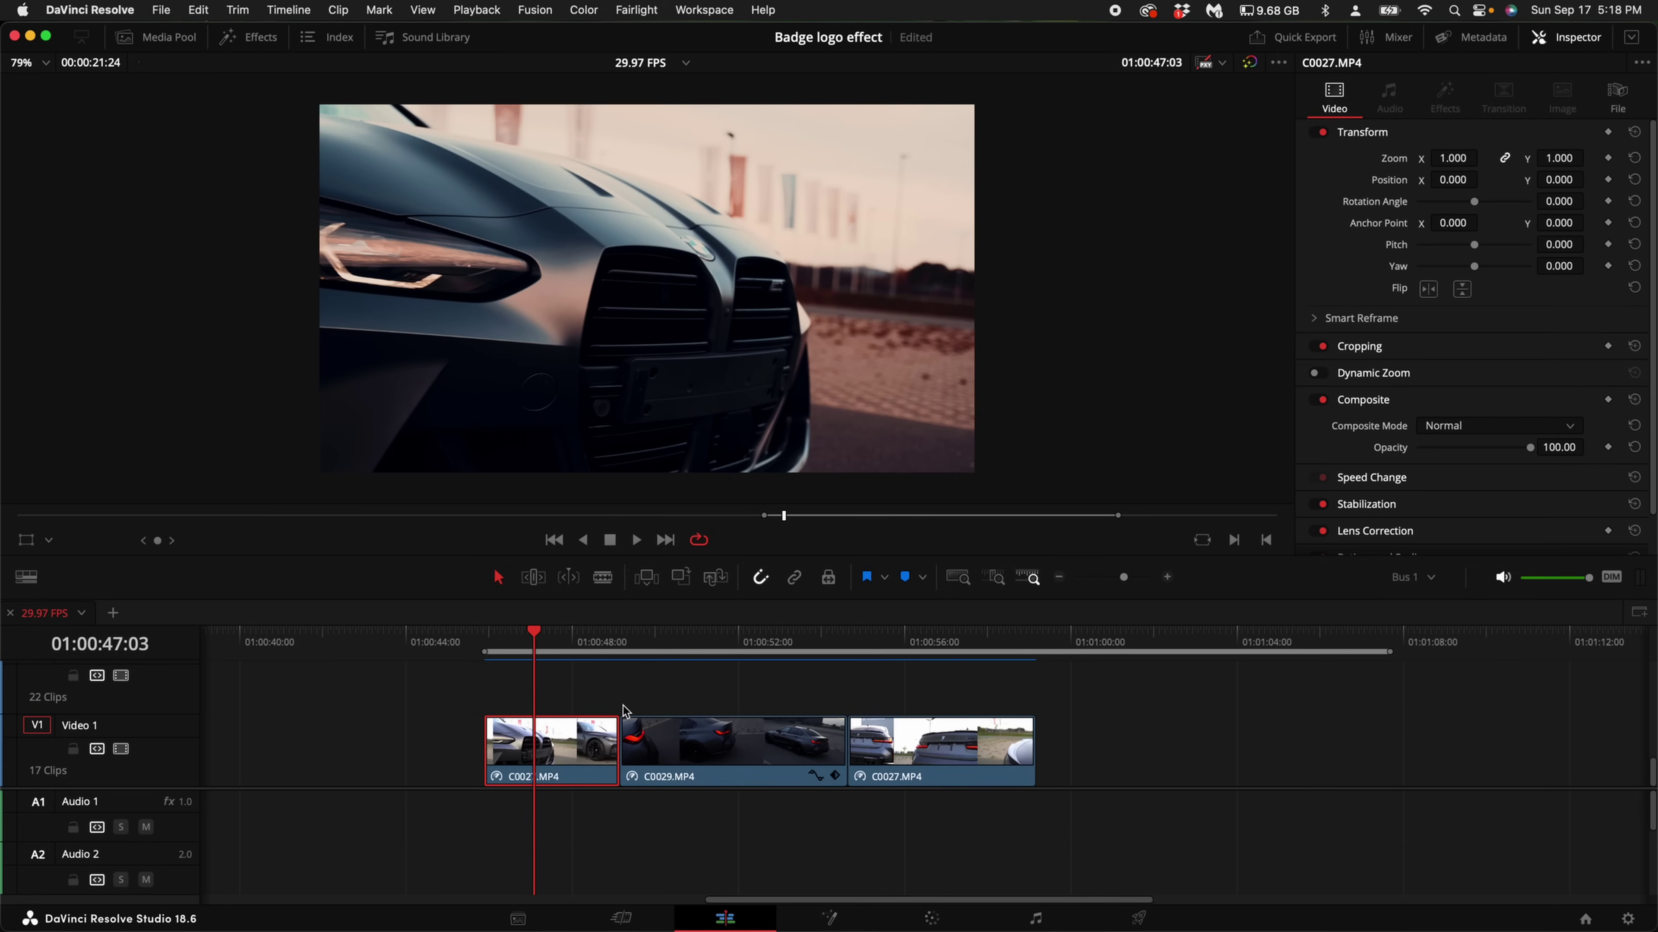
pyautogui.press('/')
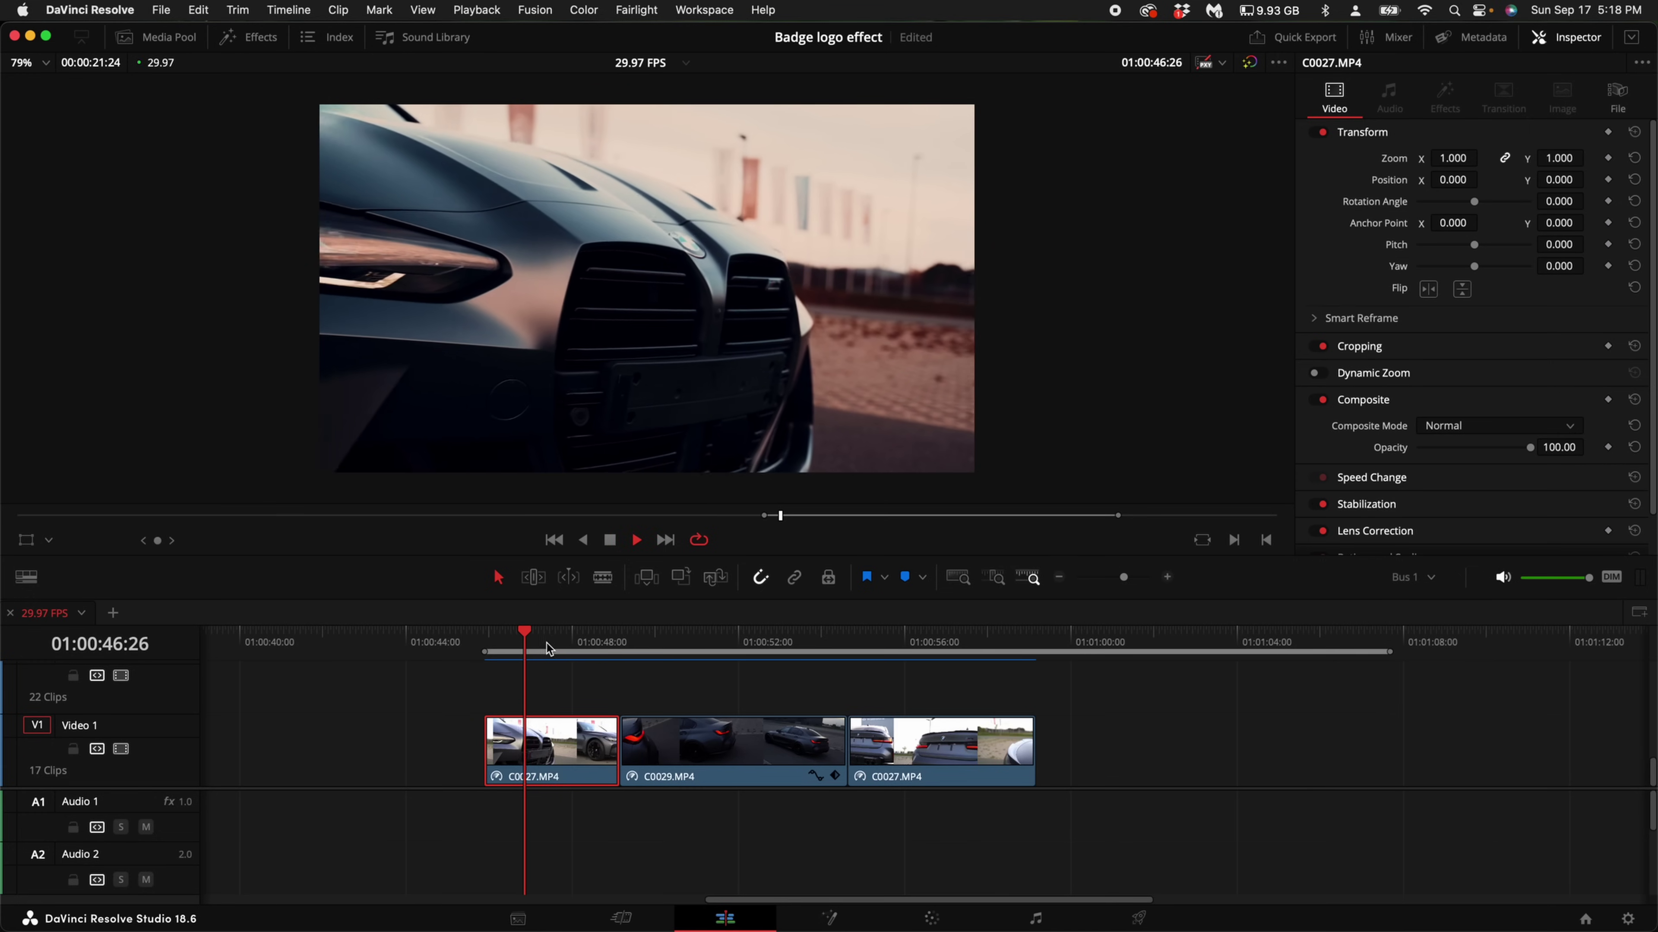
pyautogui.moveTo(583, 643); pyautogui.dragTo(489, 643)
pyautogui.press('space')
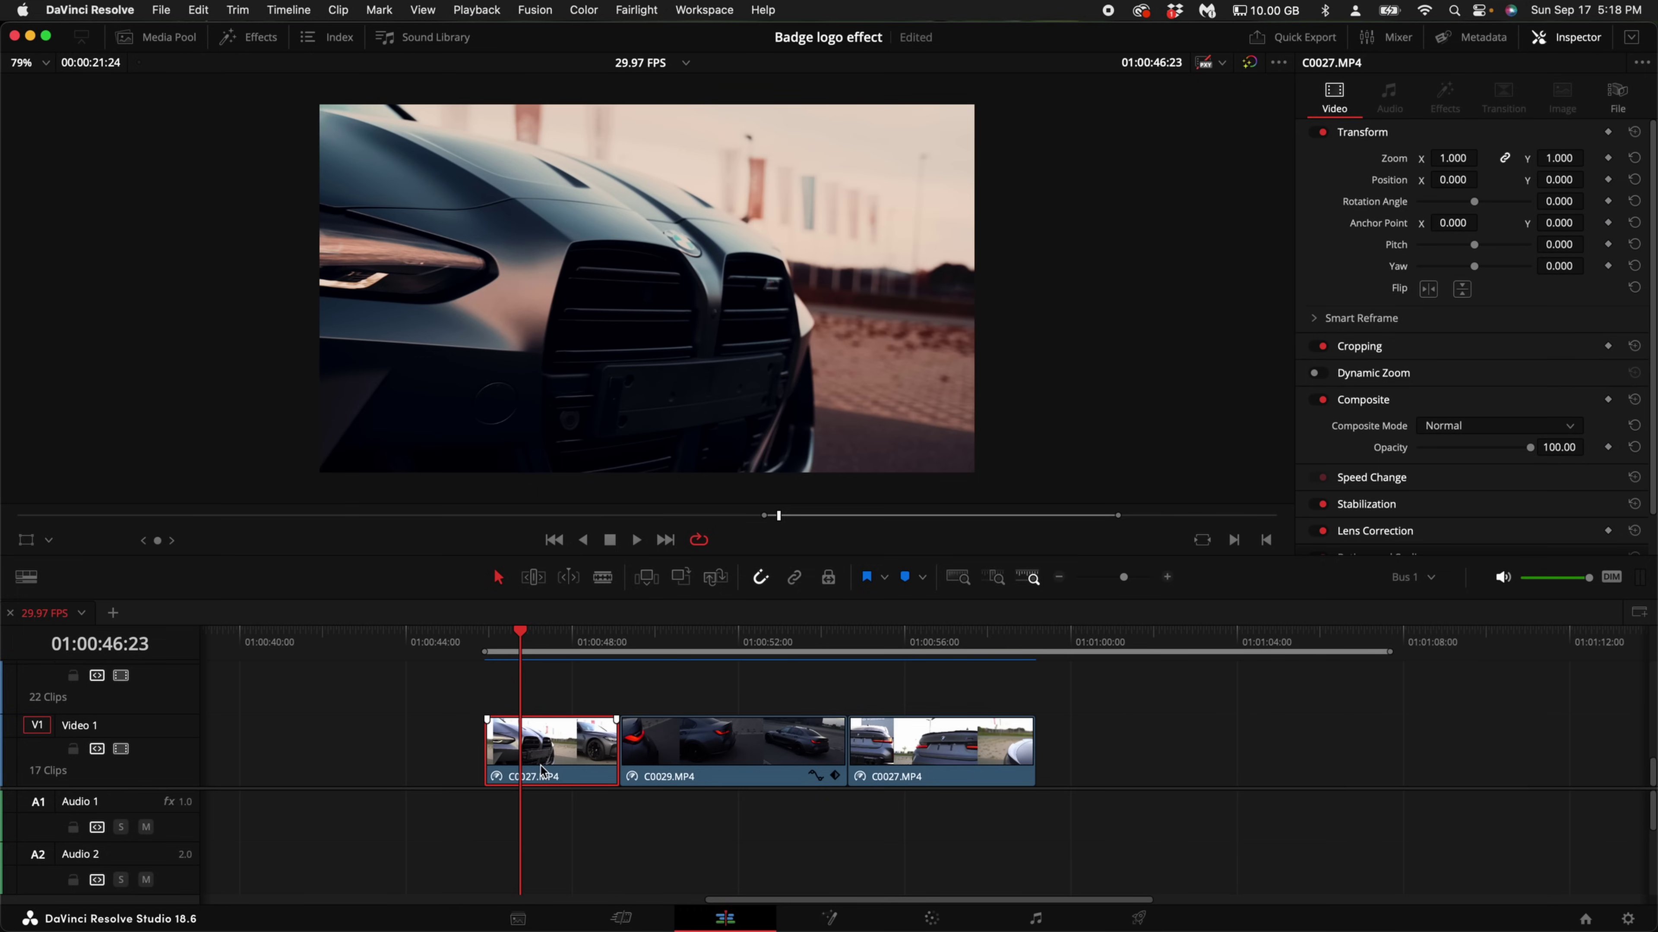
# Step: Add a speed point on C0027 and speed its second part up to 1256%
pyautogui.press('super+r')
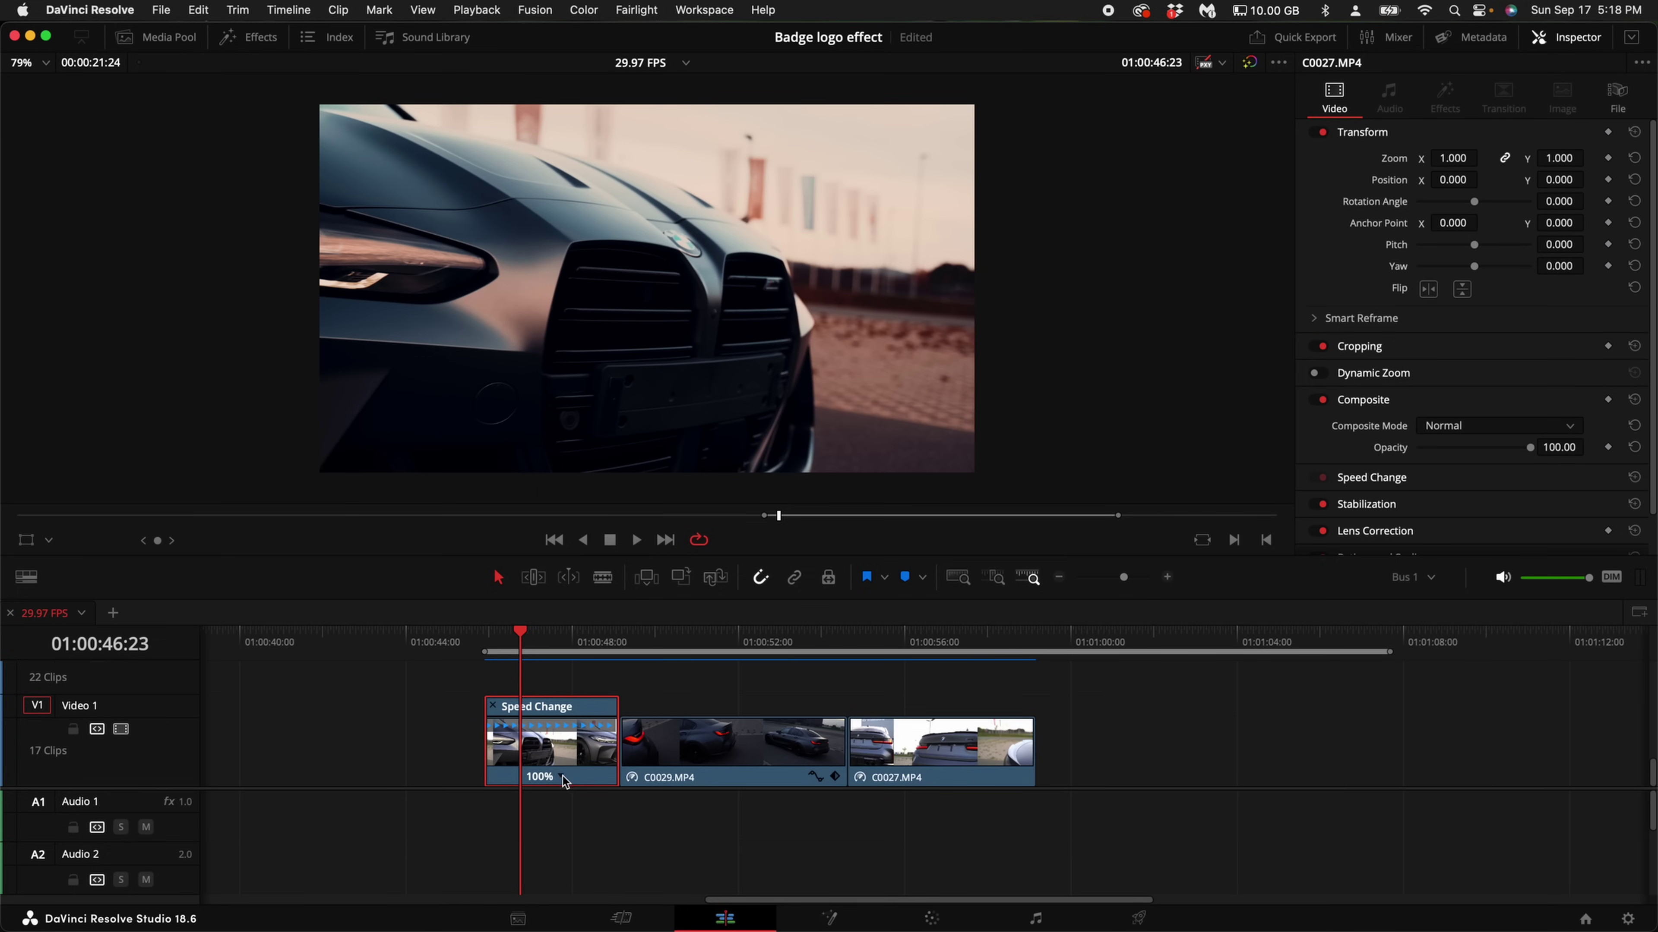
pyautogui.click(562, 780)
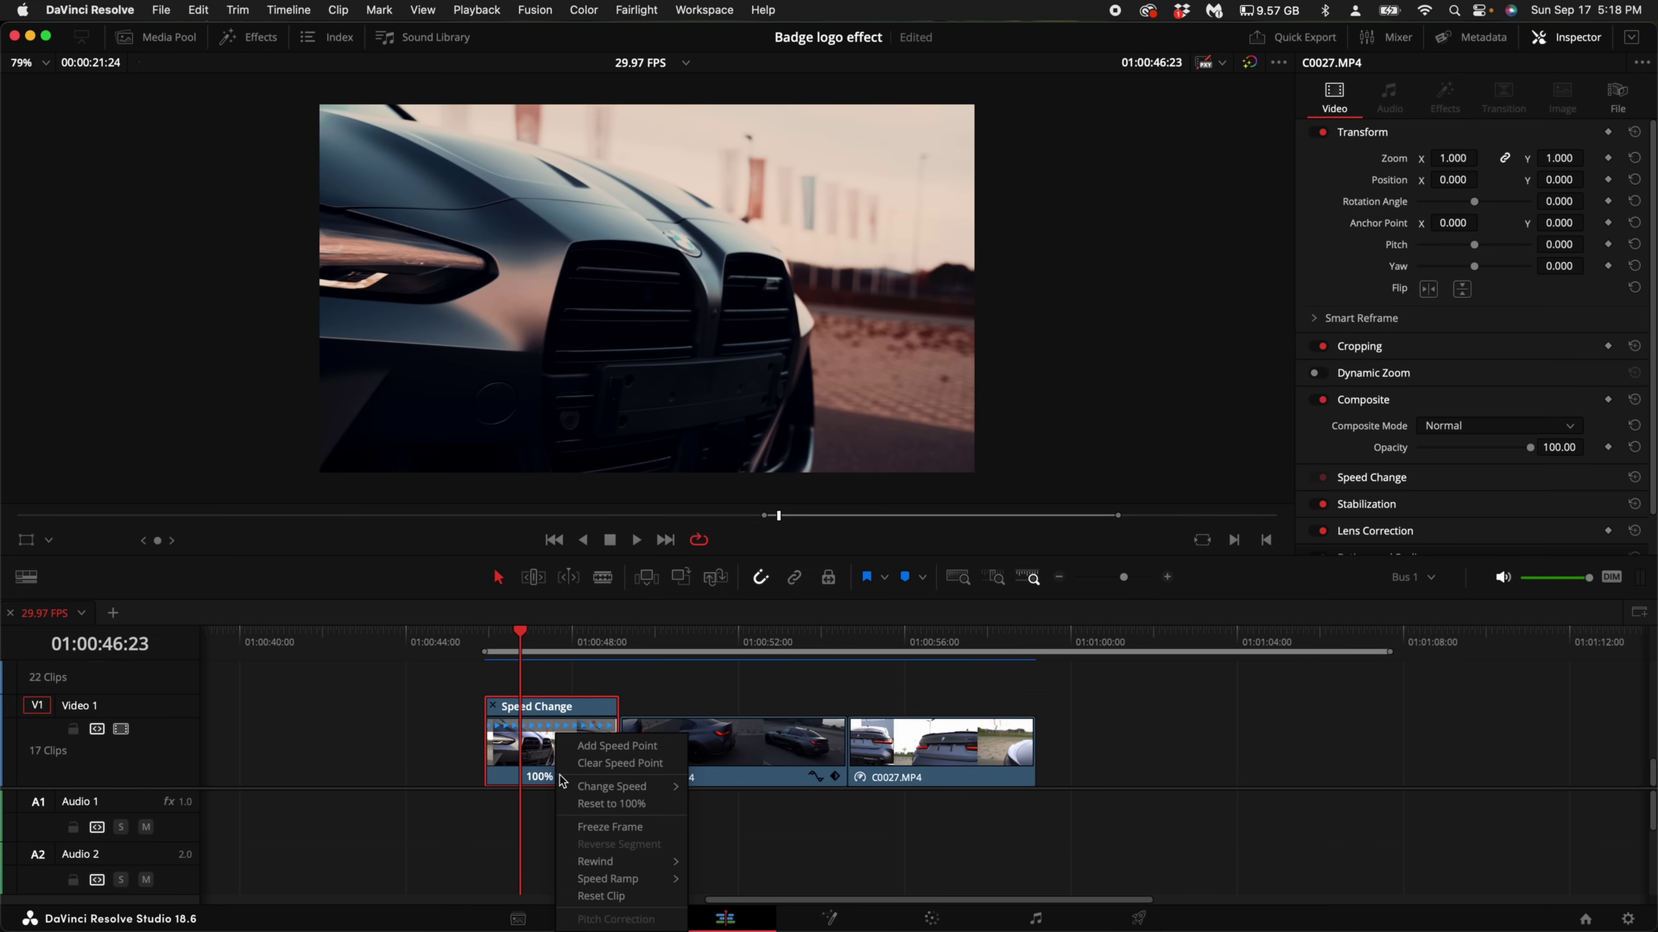
pyautogui.click(607, 752)
pyautogui.scroll(5, 606, 694)
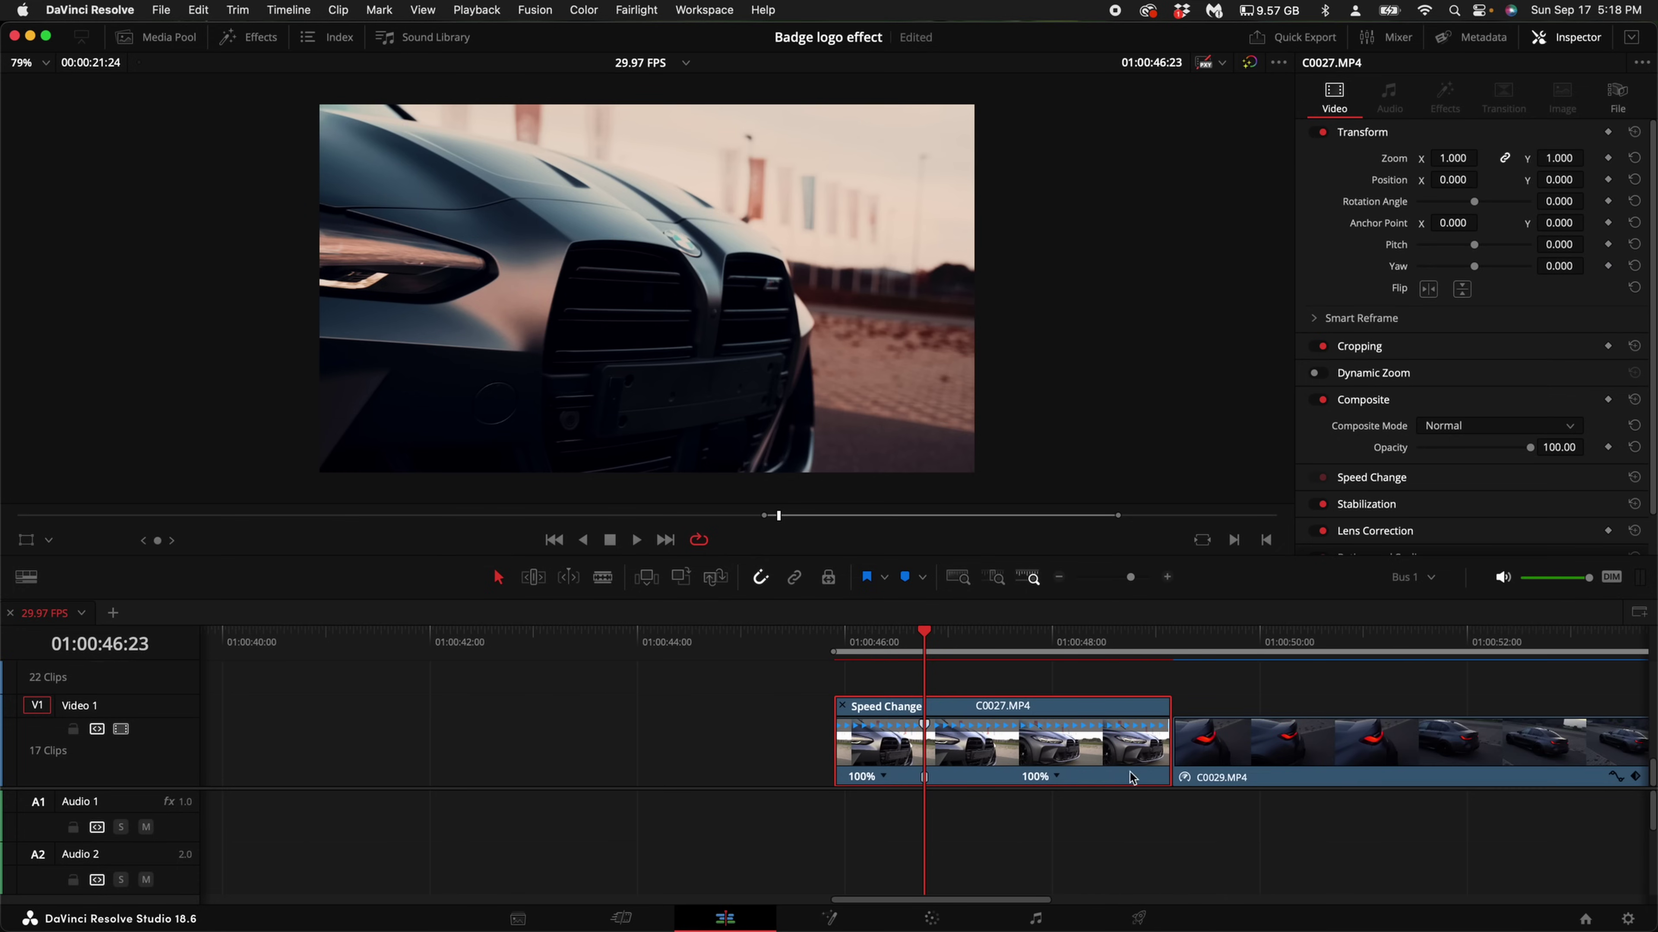
pyautogui.moveTo(1168, 702); pyautogui.dragTo(964, 724)
# Step: Show the Retime Curve and ease the ramp from 100% into 1256%
pyautogui.rightClick(876, 725)
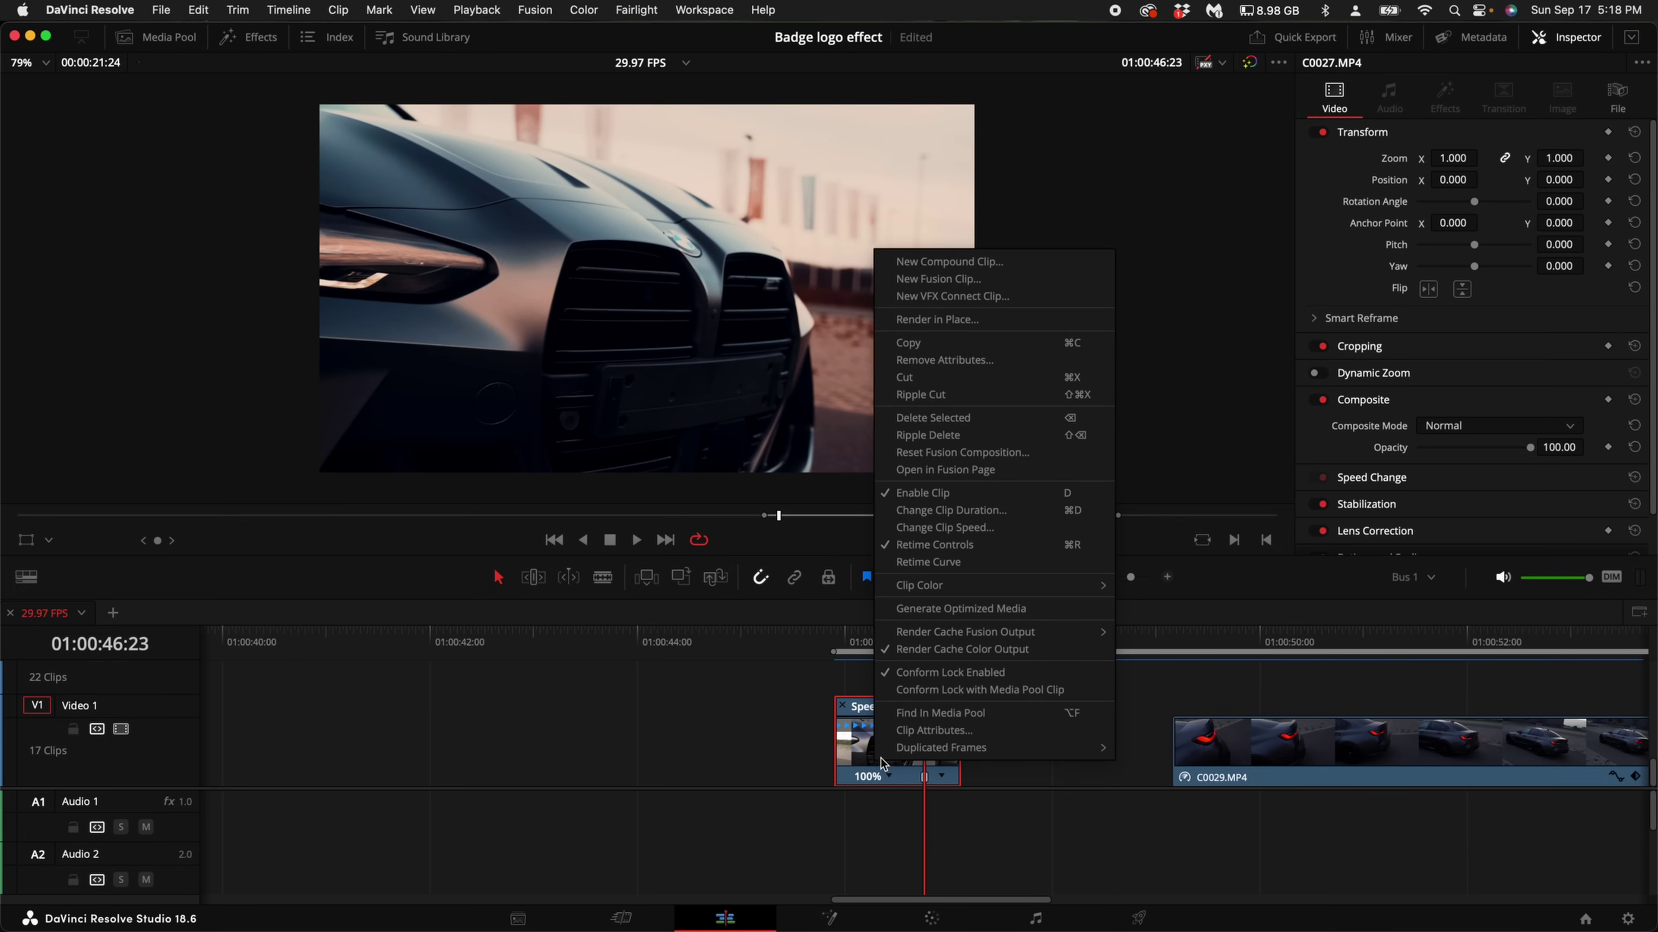
pyautogui.click(976, 564)
pyautogui.scroll(-2, 946, 823)
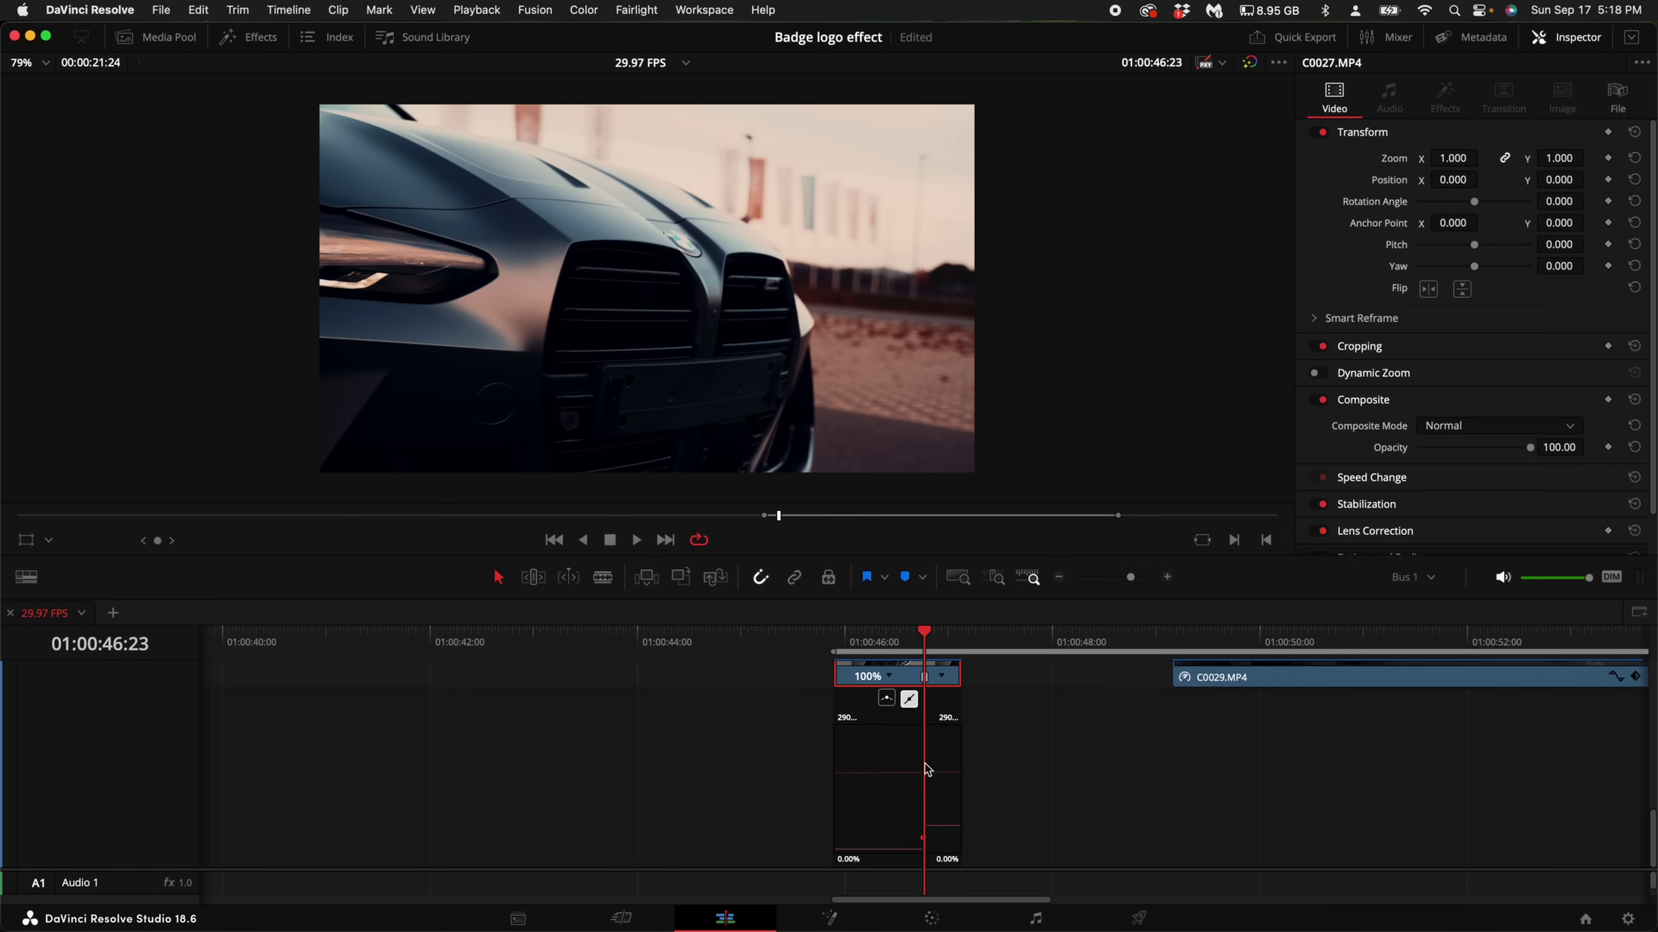
pyautogui.scroll(2, 894, 695)
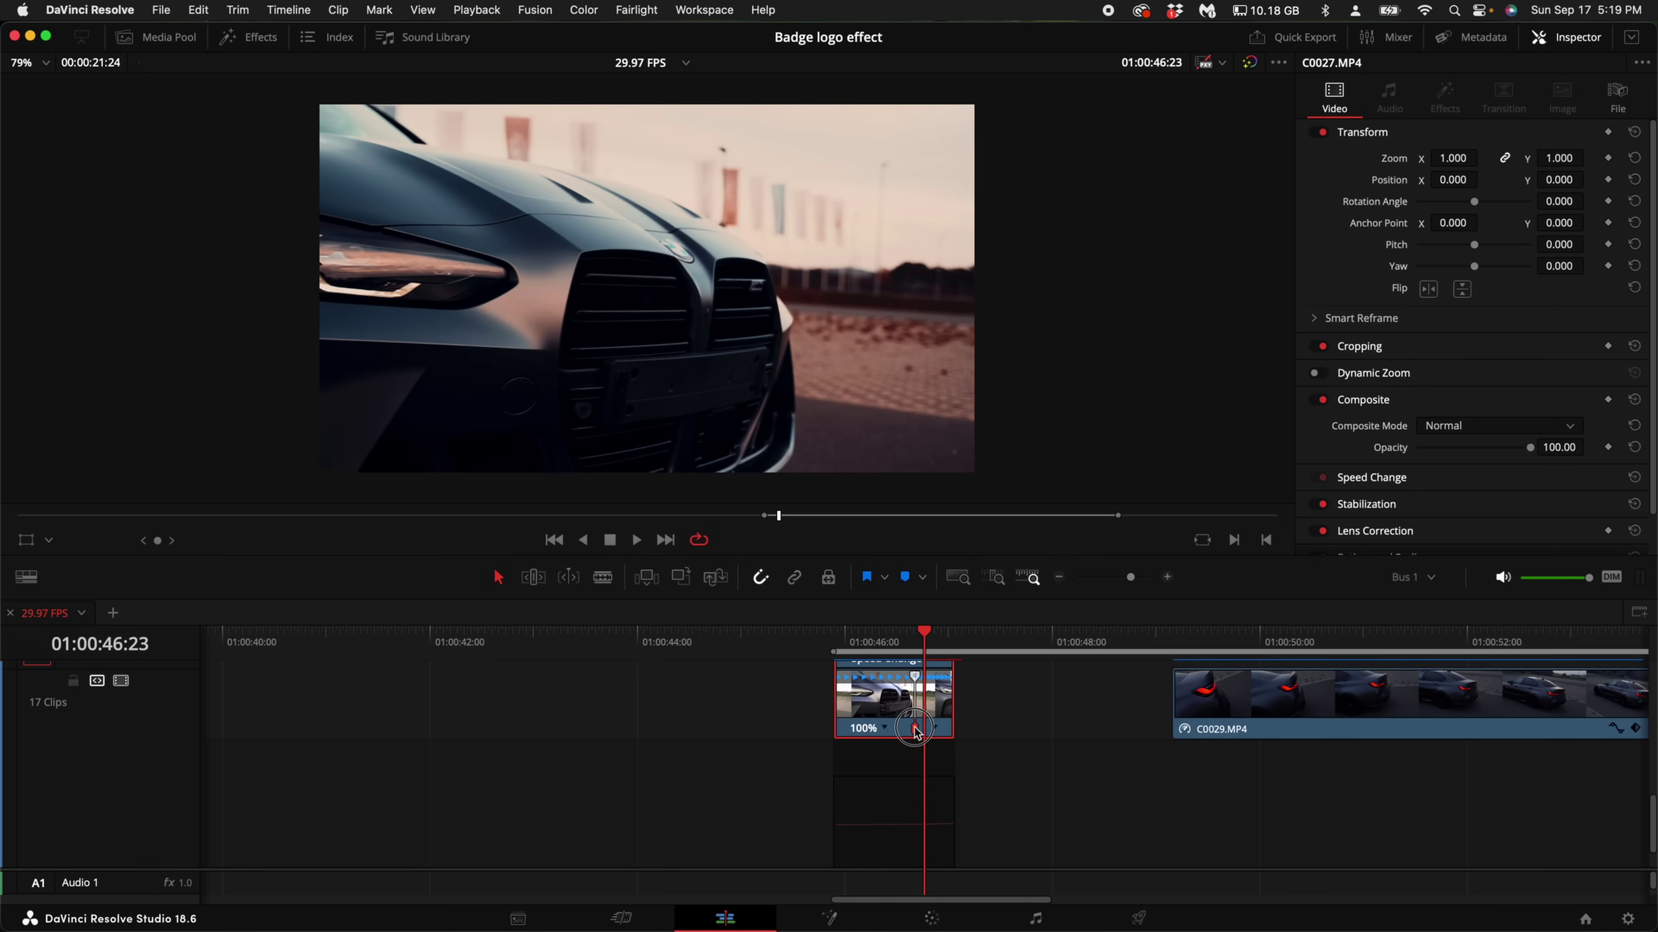
pyautogui.moveTo(898, 732); pyautogui.dragTo(886, 730)
pyautogui.scroll(1, 923, 732)
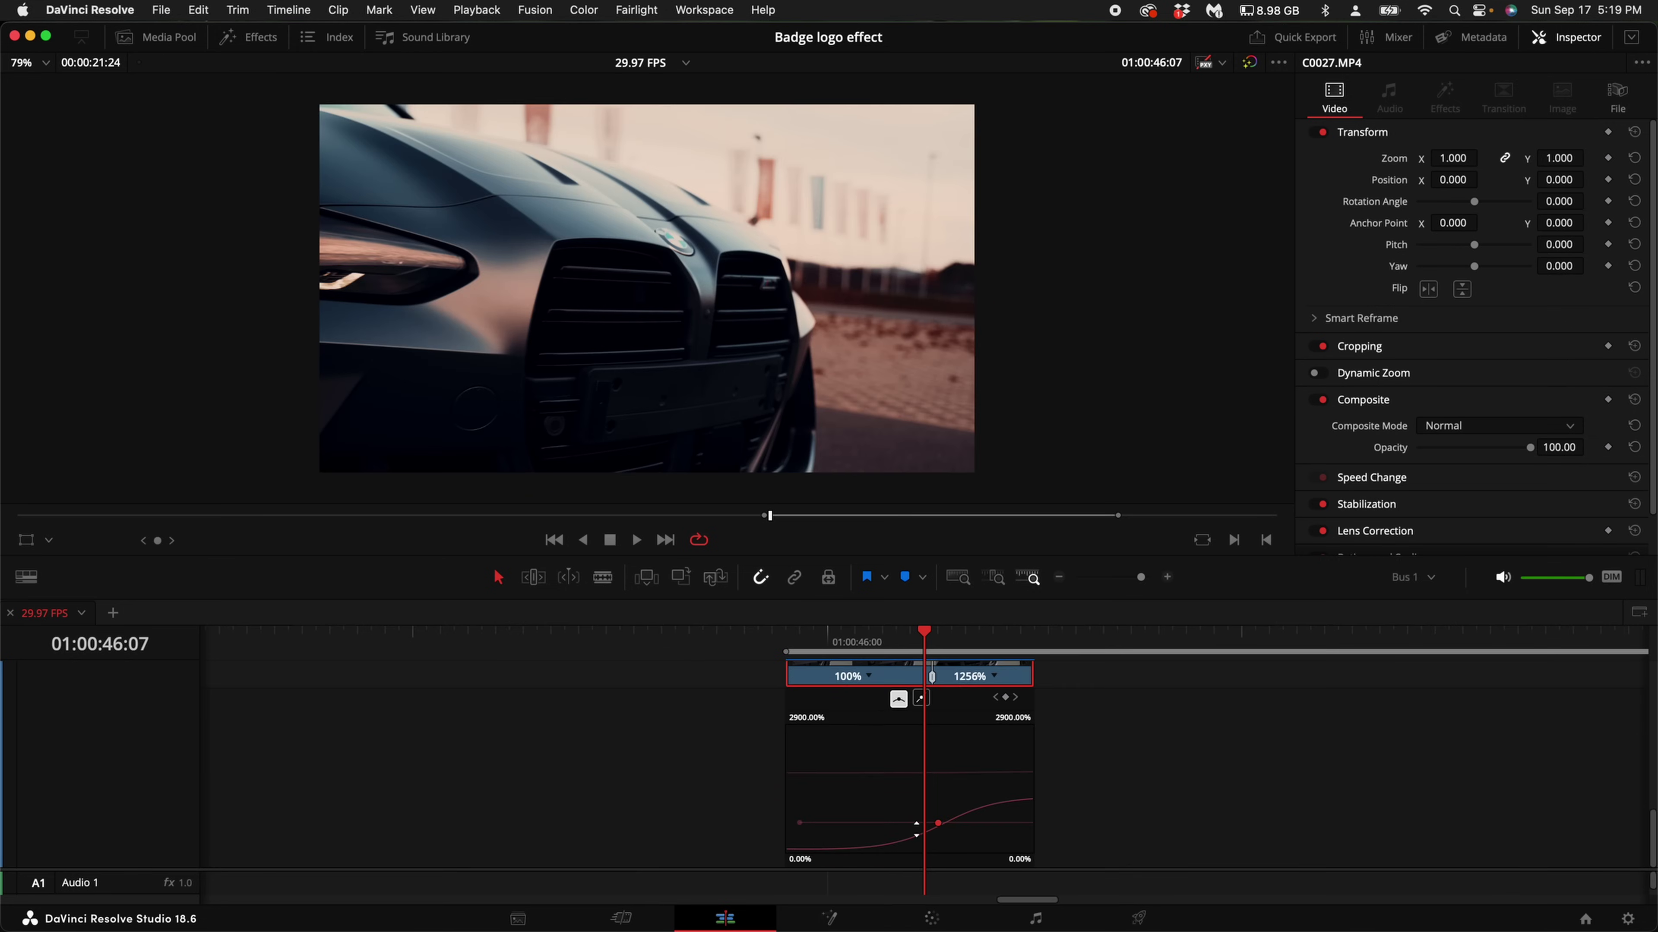
pyautogui.scroll(2, 851, 811)
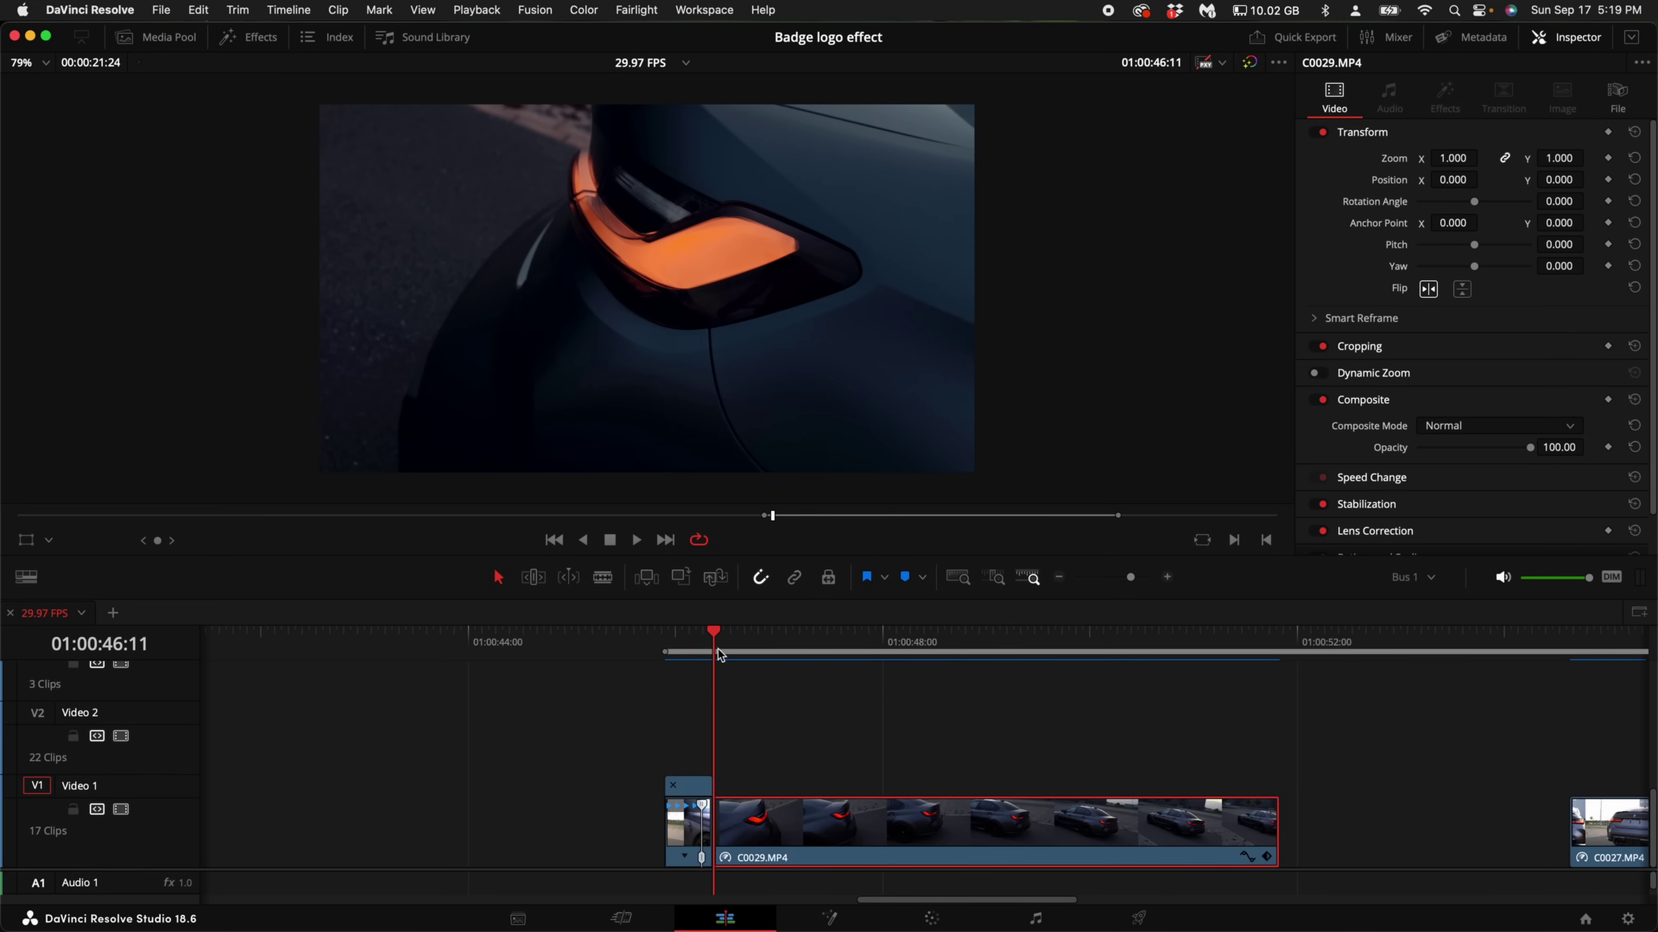
# Step: Add a speed point in C0029 and speed its first section up to 310%
pyautogui.moveTo(715, 643); pyautogui.dragTo(1225, 682)
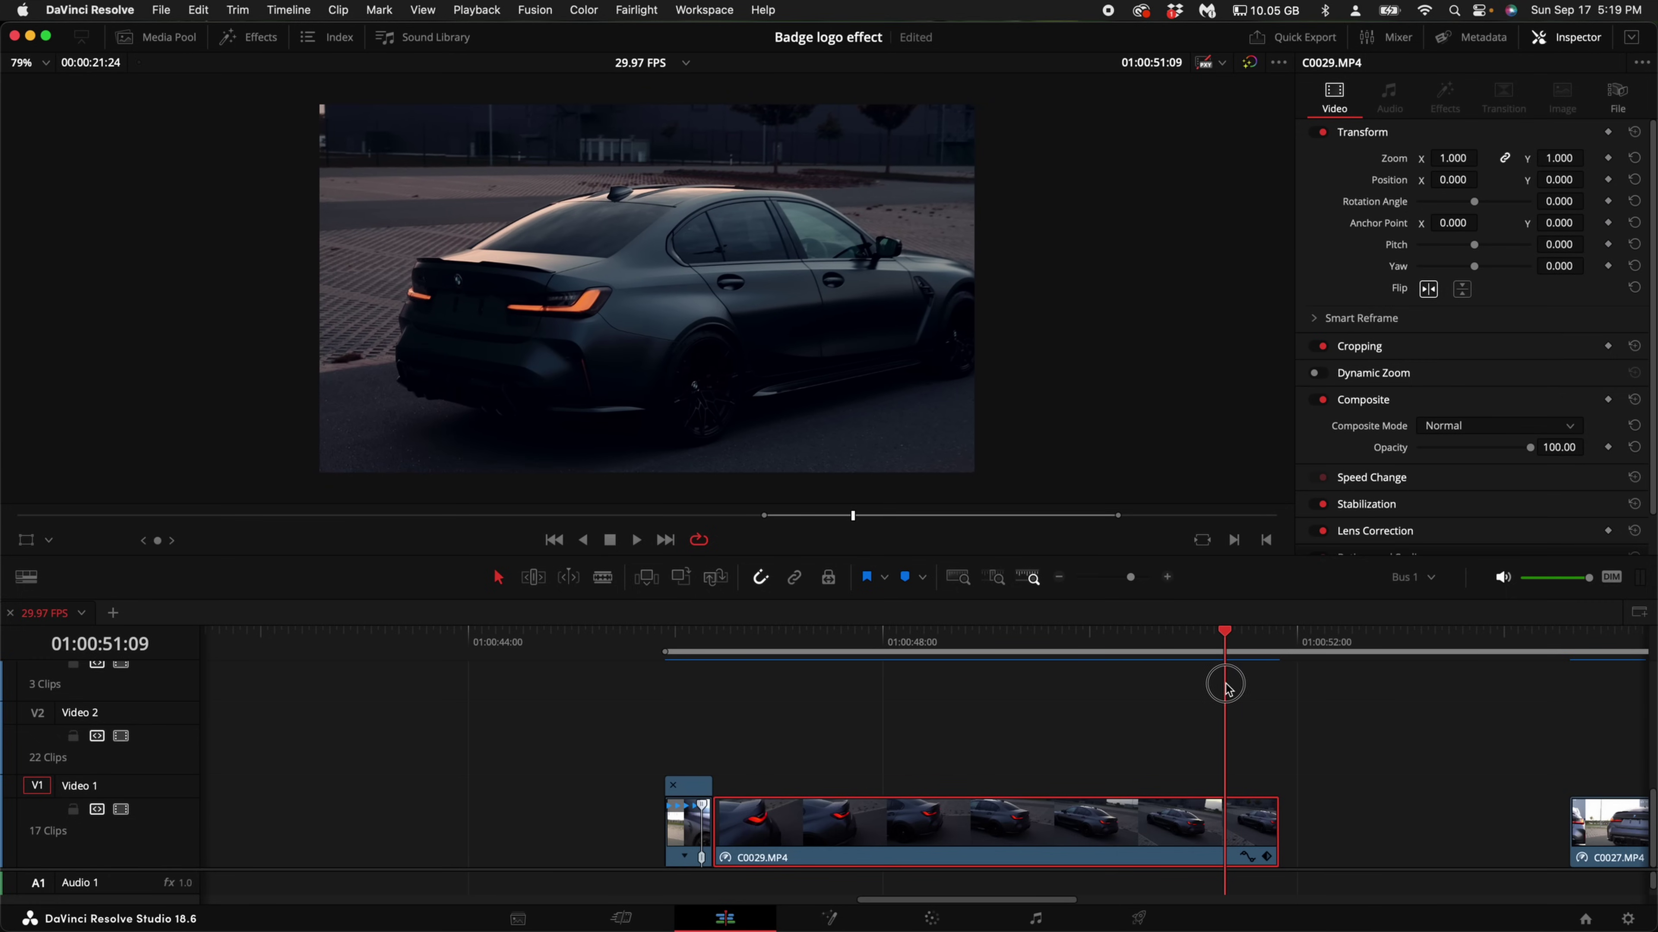
pyautogui.hotkey('ctrl', 'r')
pyautogui.click(1011, 857)
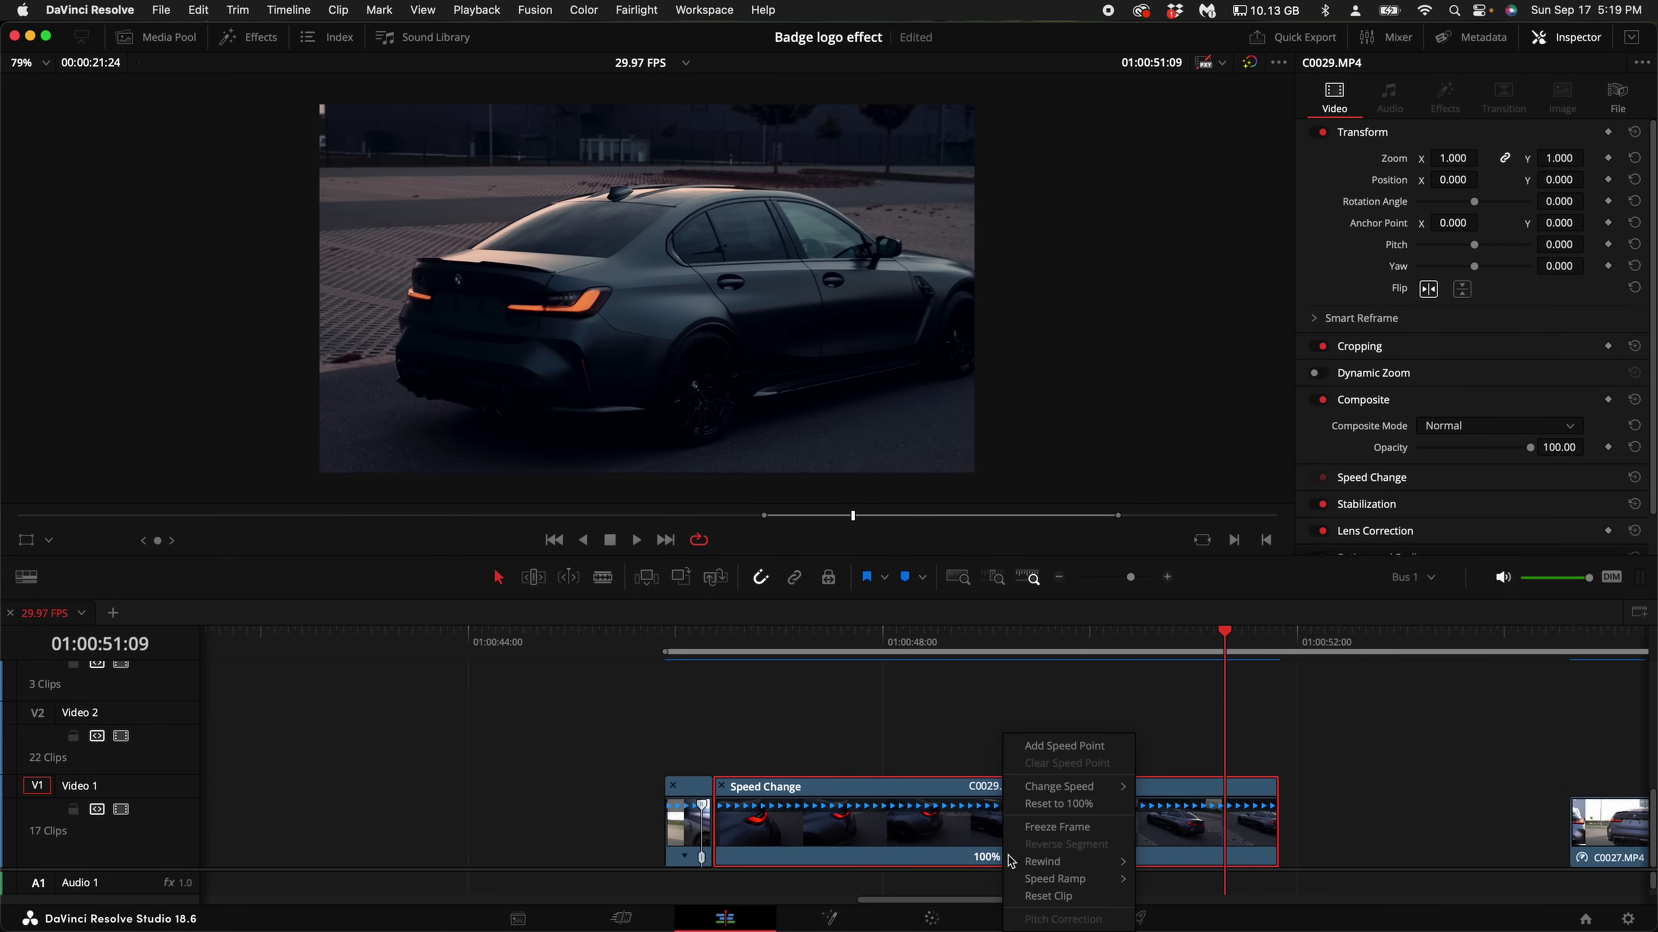
pyautogui.click(1090, 748)
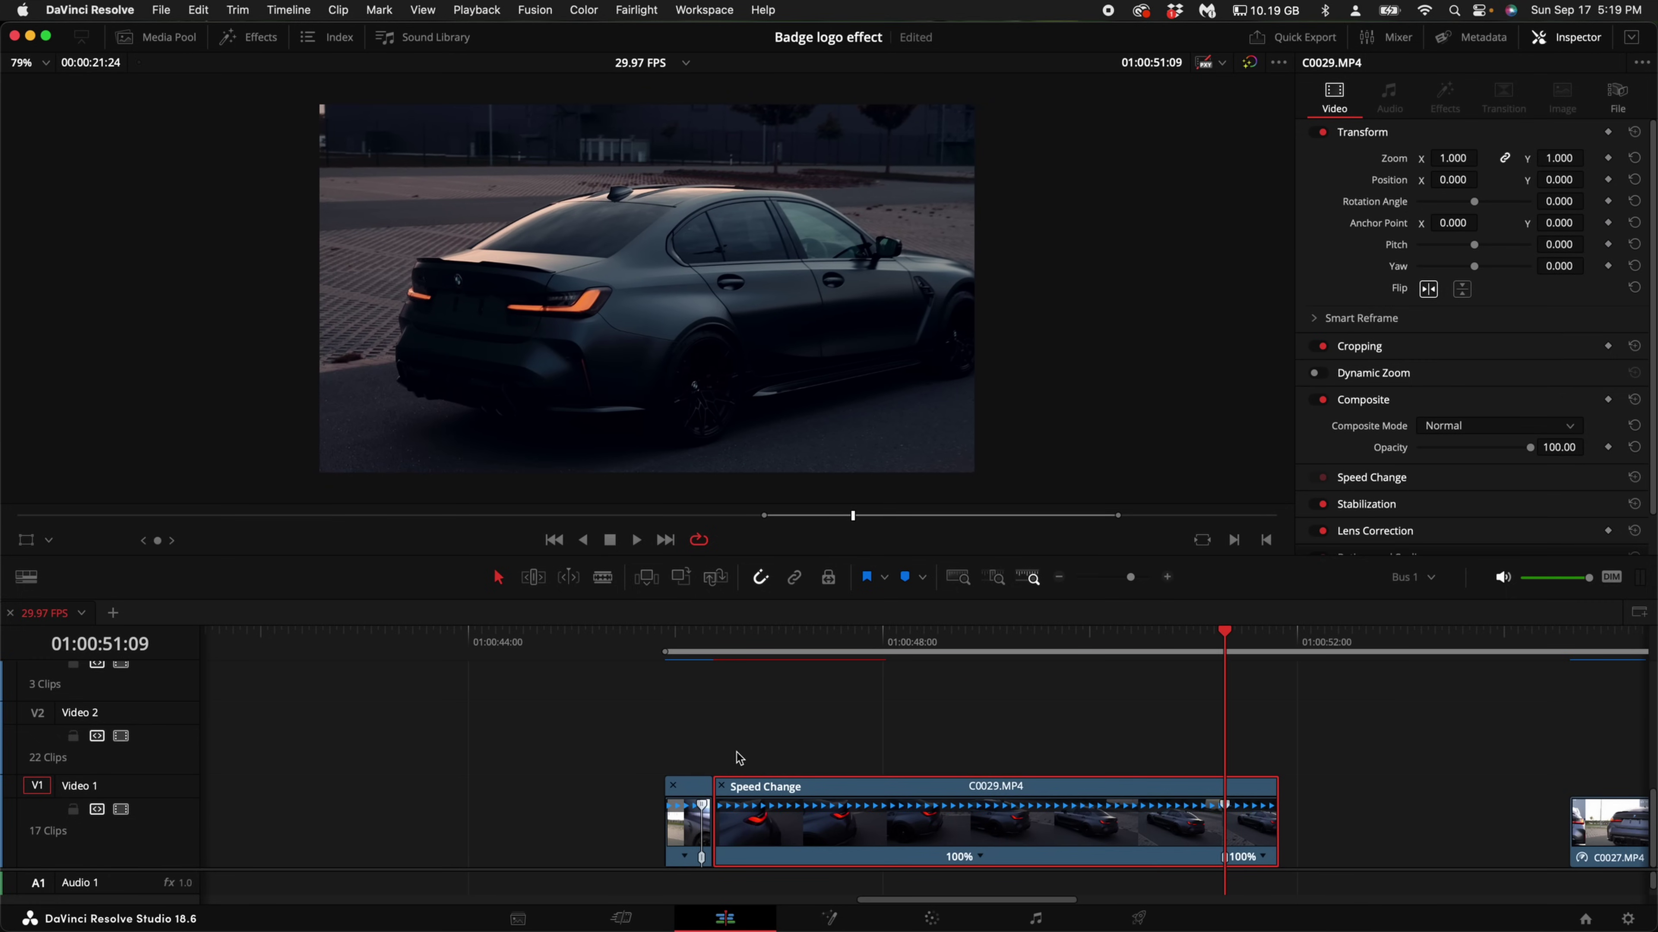
pyautogui.moveTo(715, 781); pyautogui.dragTo(1058, 782)
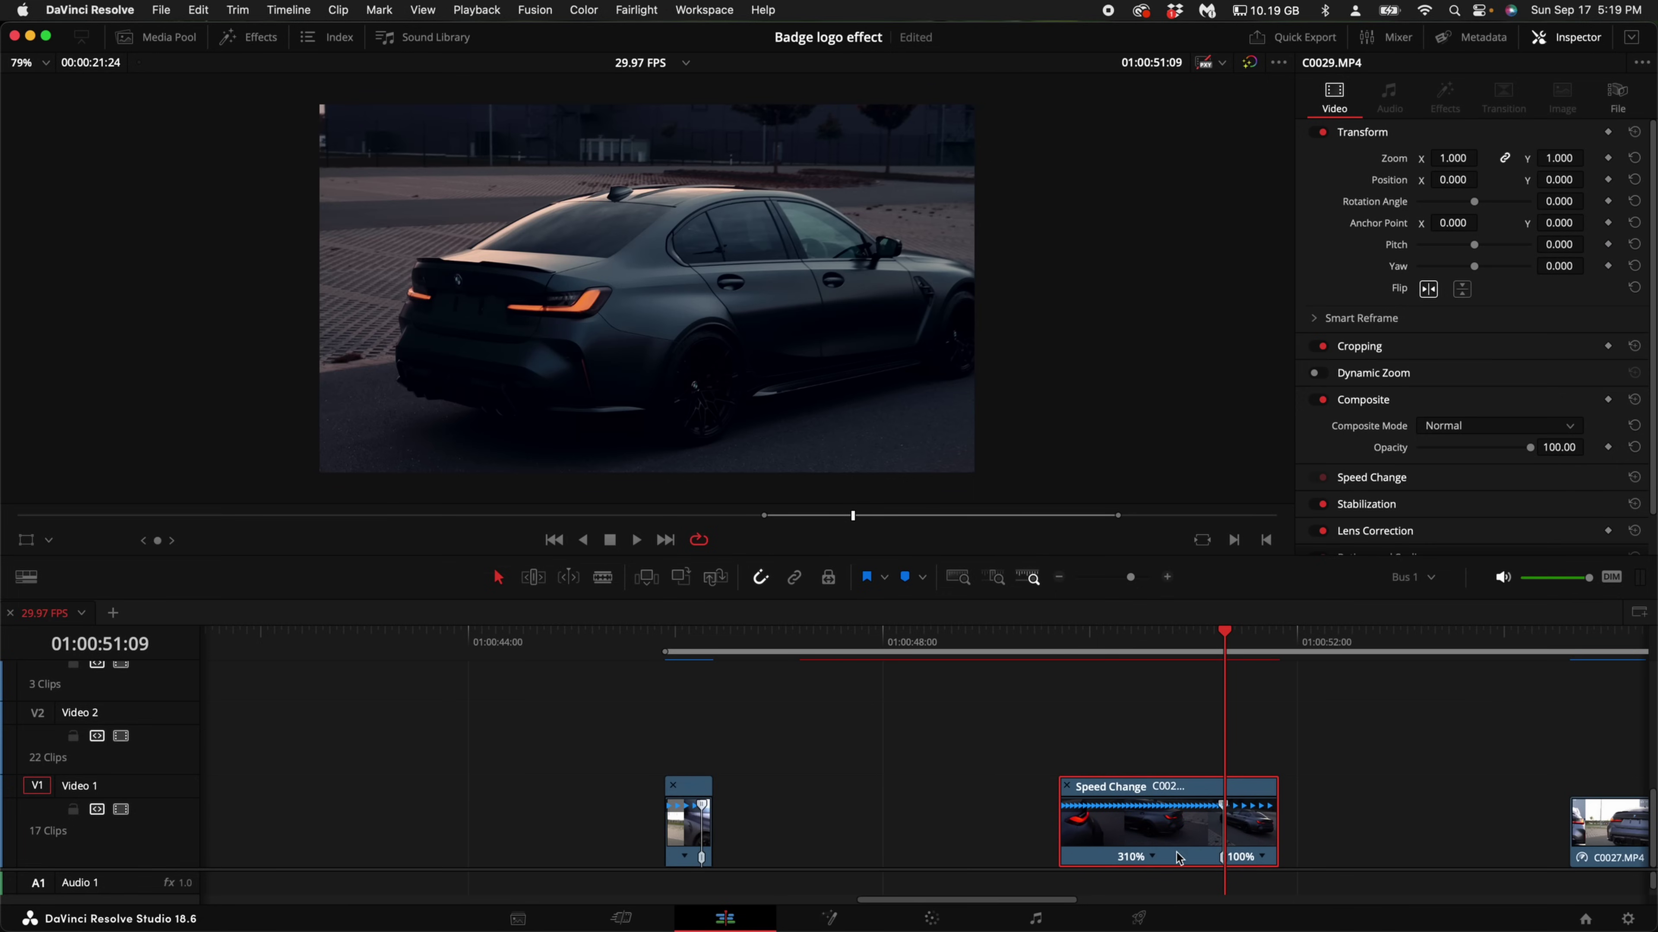
# Step: Ease the C0029 Retime Curve so it slows smoothly from 310% to 100%
pyautogui.rightClick(1146, 837)
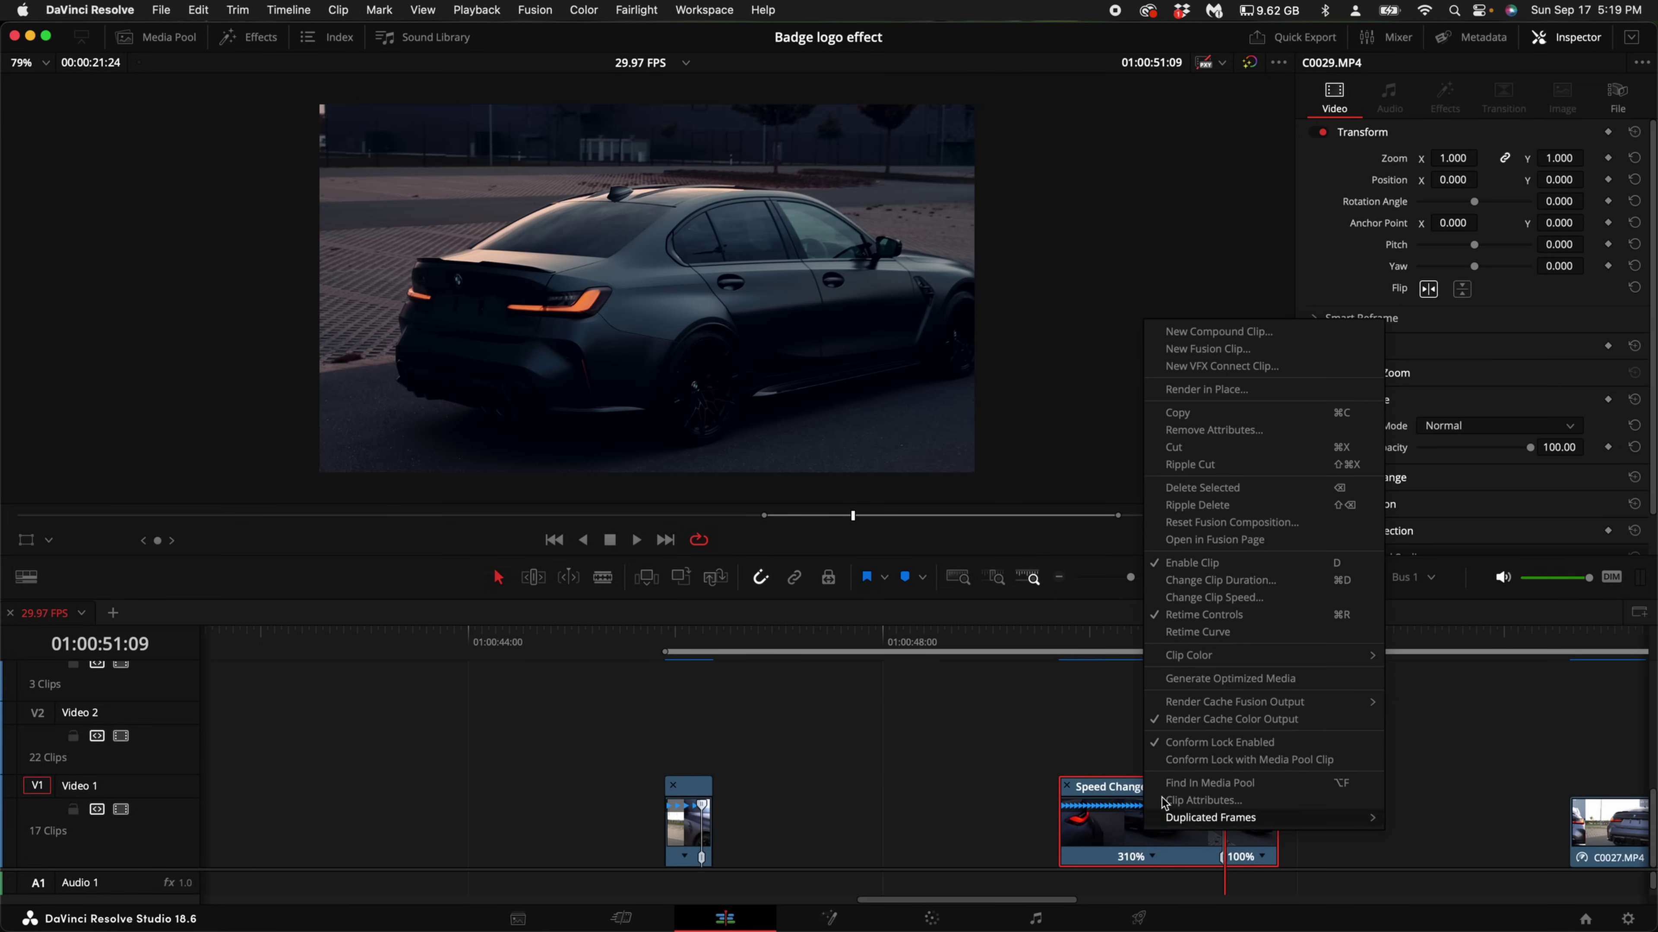
pyautogui.click(1200, 632)
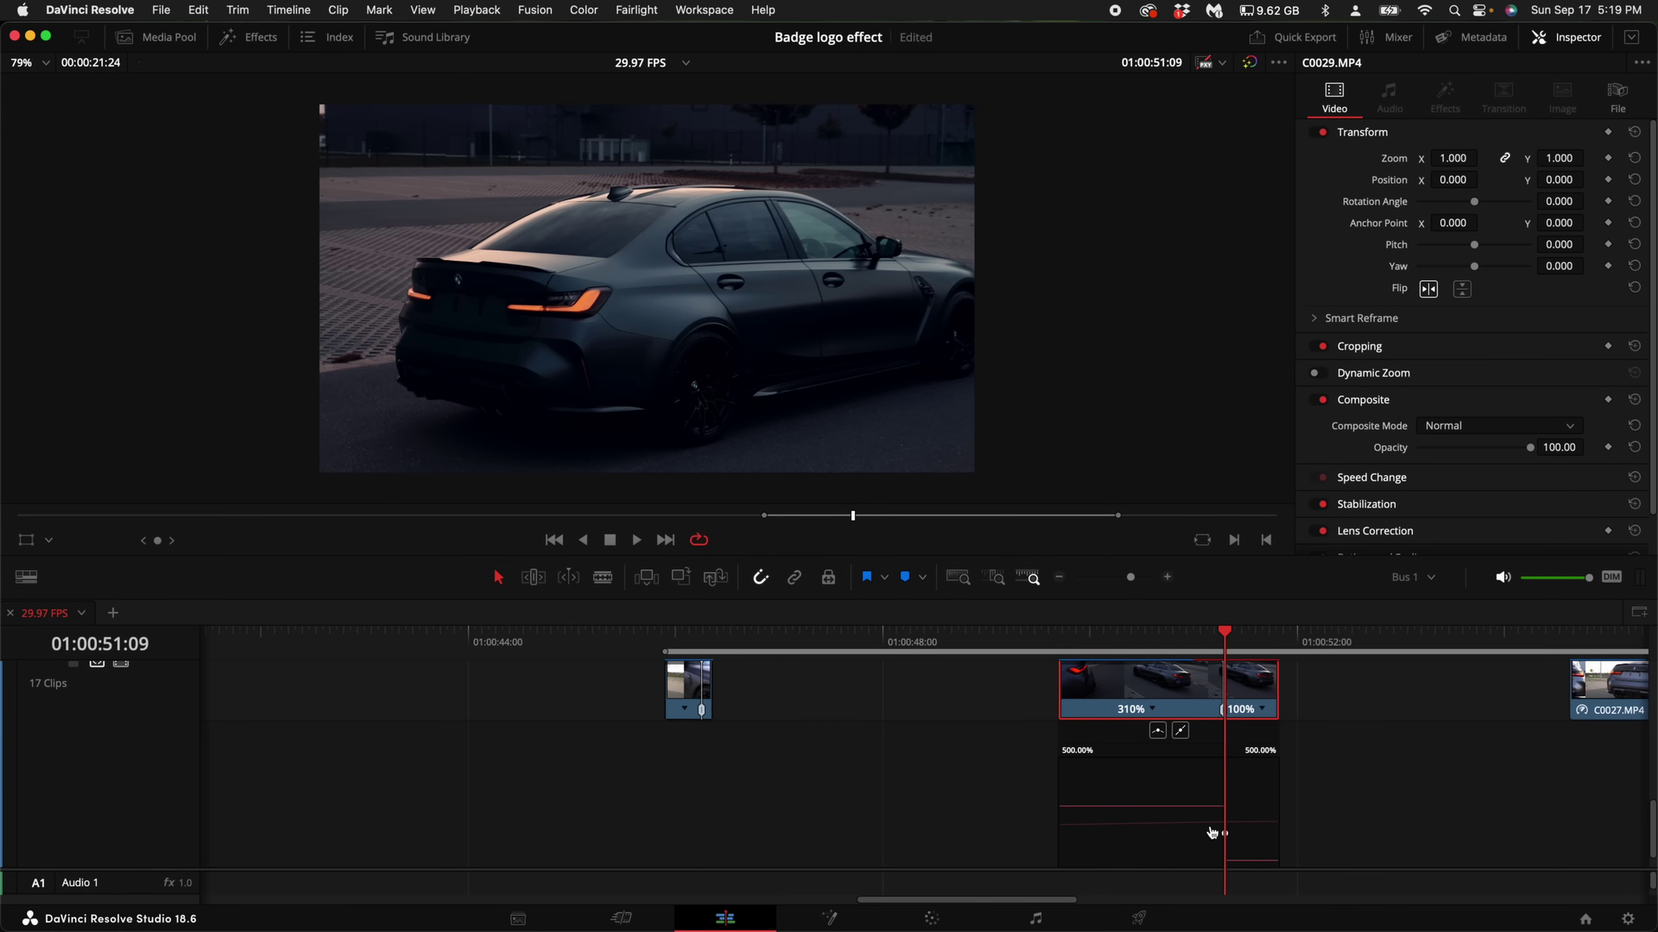
pyautogui.click(1157, 731)
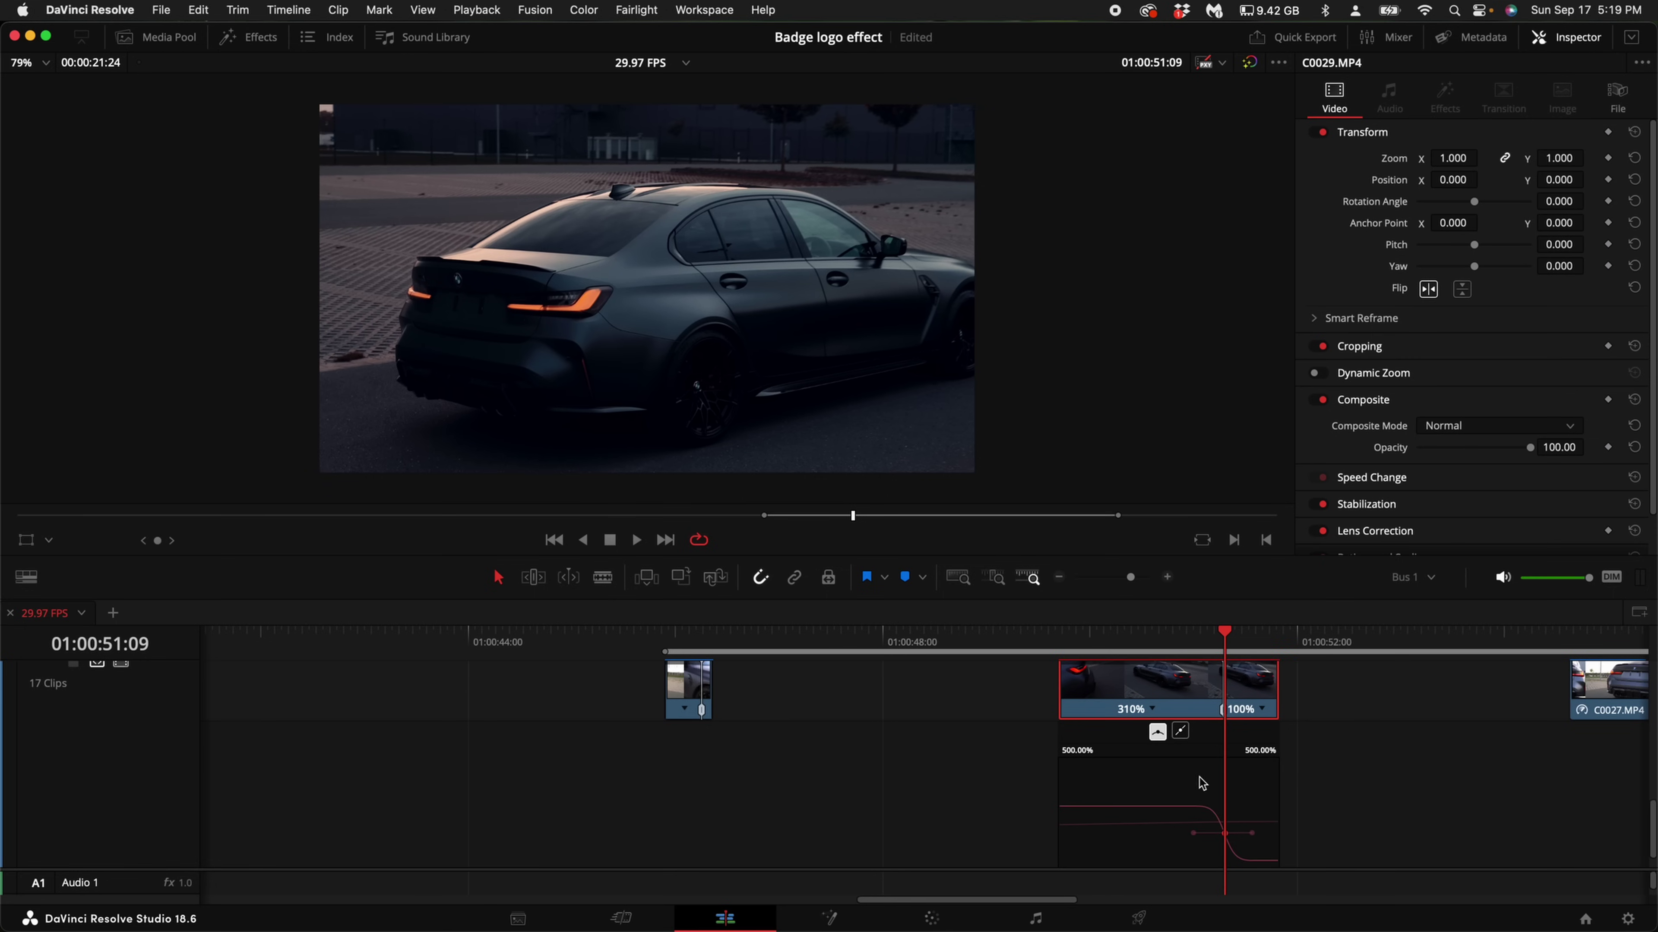
pyautogui.scroll(2, 1101, 697)
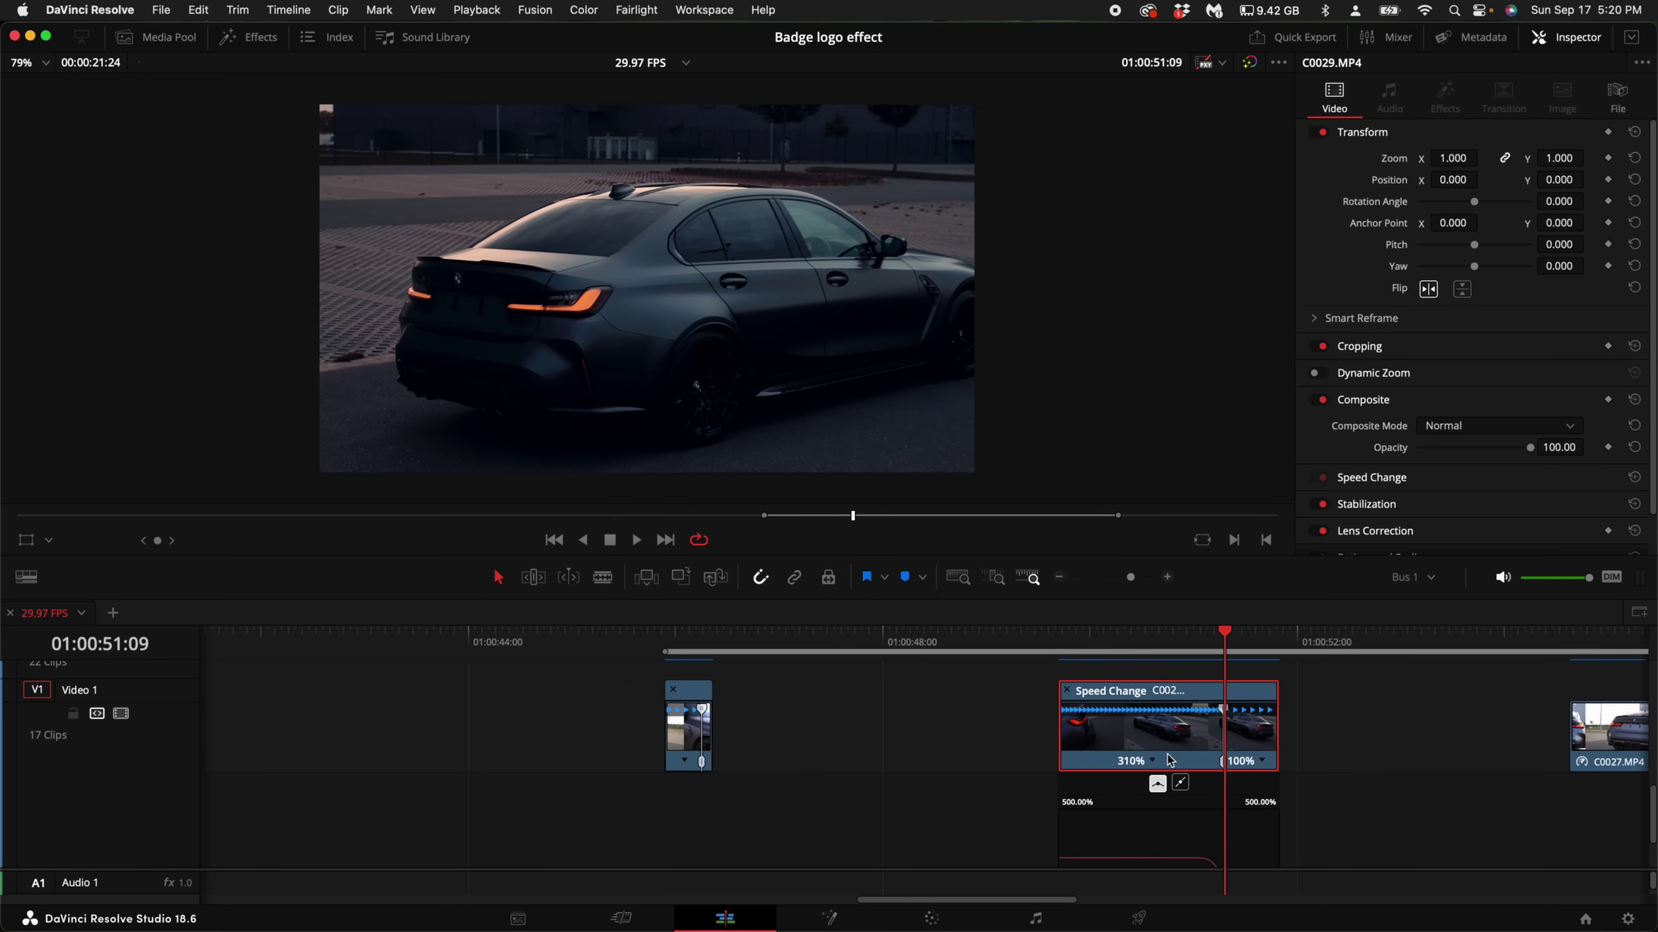
pyautogui.scroll(-3, 1233, 821)
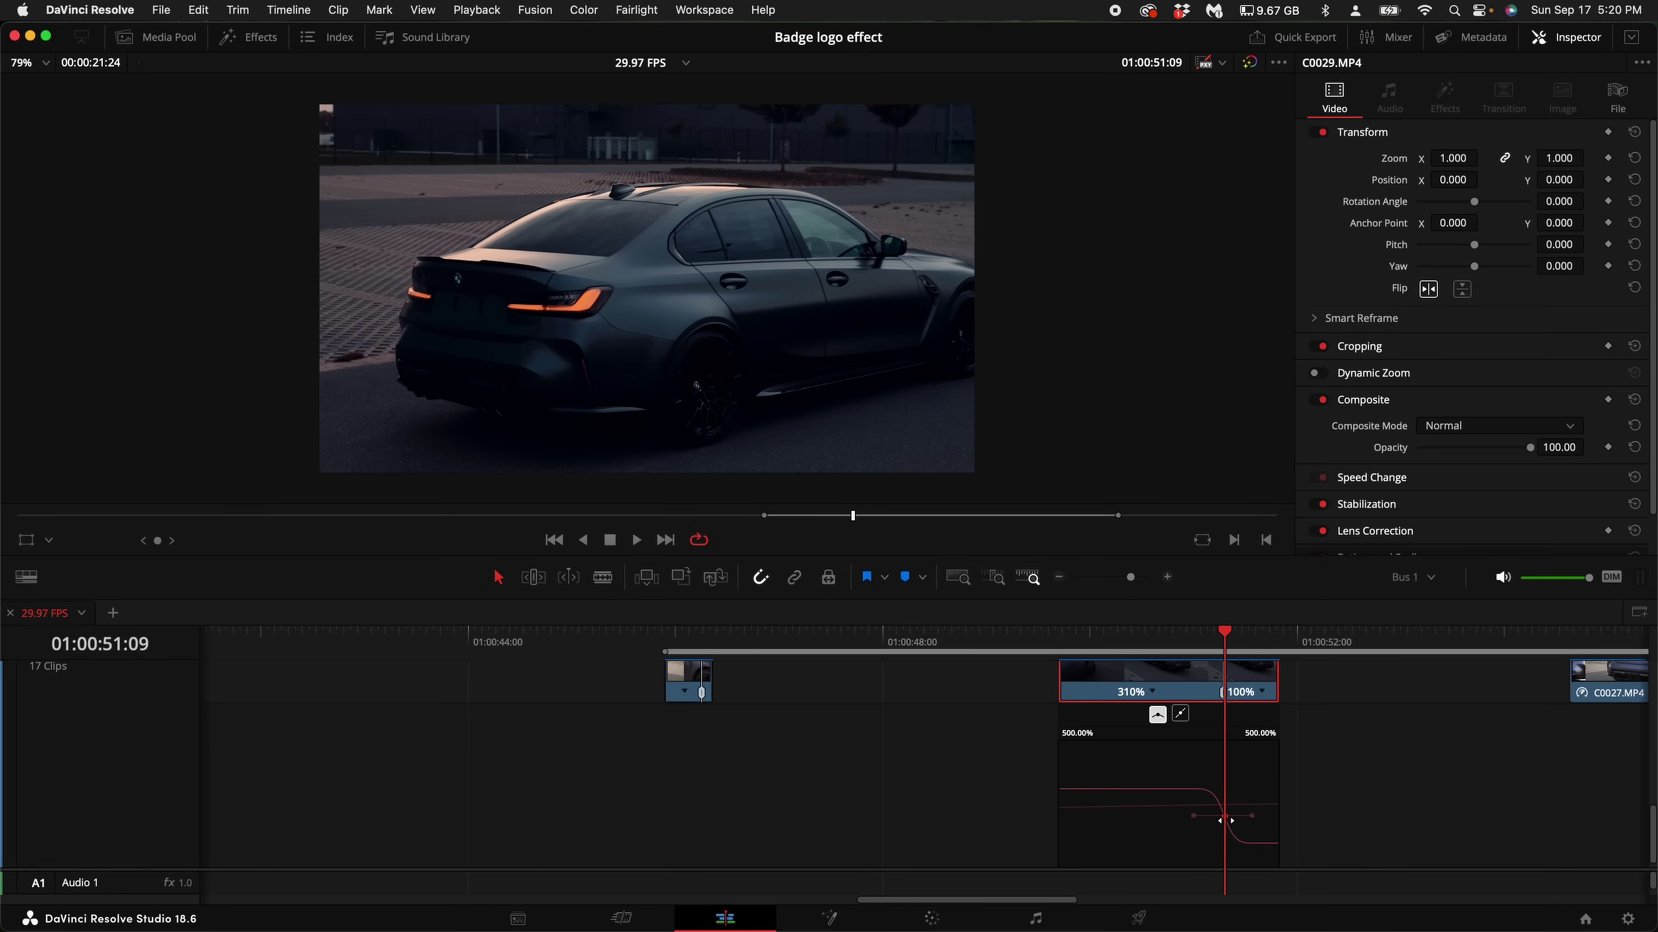
pyautogui.scroll(2, 1221, 824)
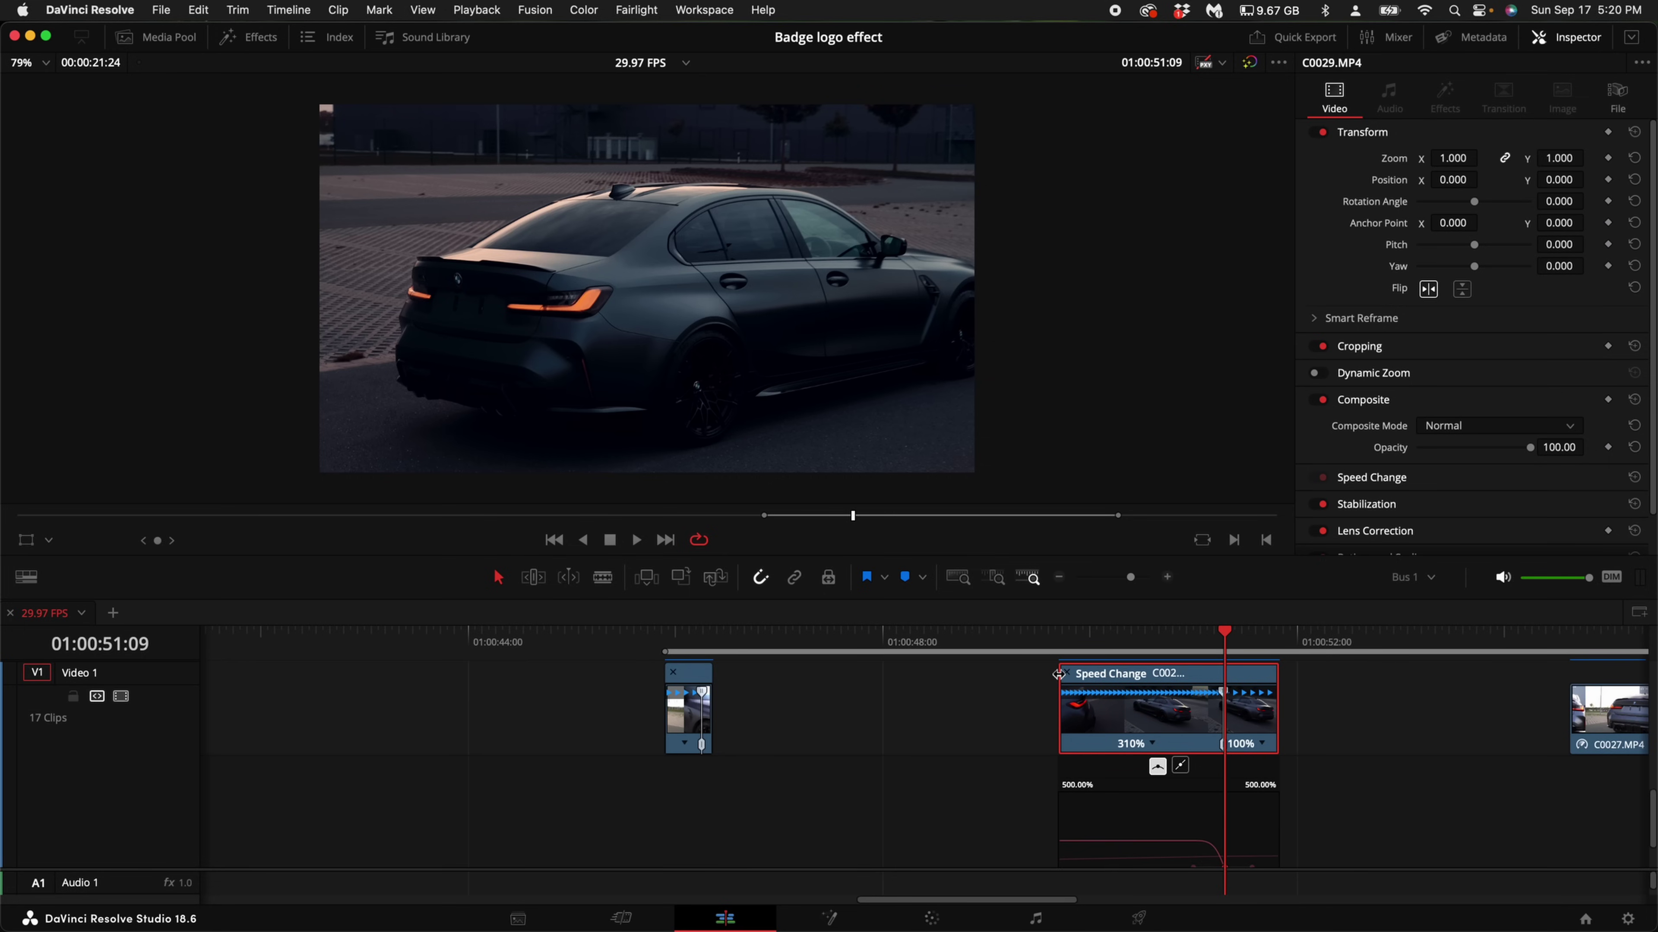
# Step: Trim C0029's start and butt it against the ramped C0027 clip
pyautogui.moveTo(1058, 674); pyautogui.dragTo(1191, 681)
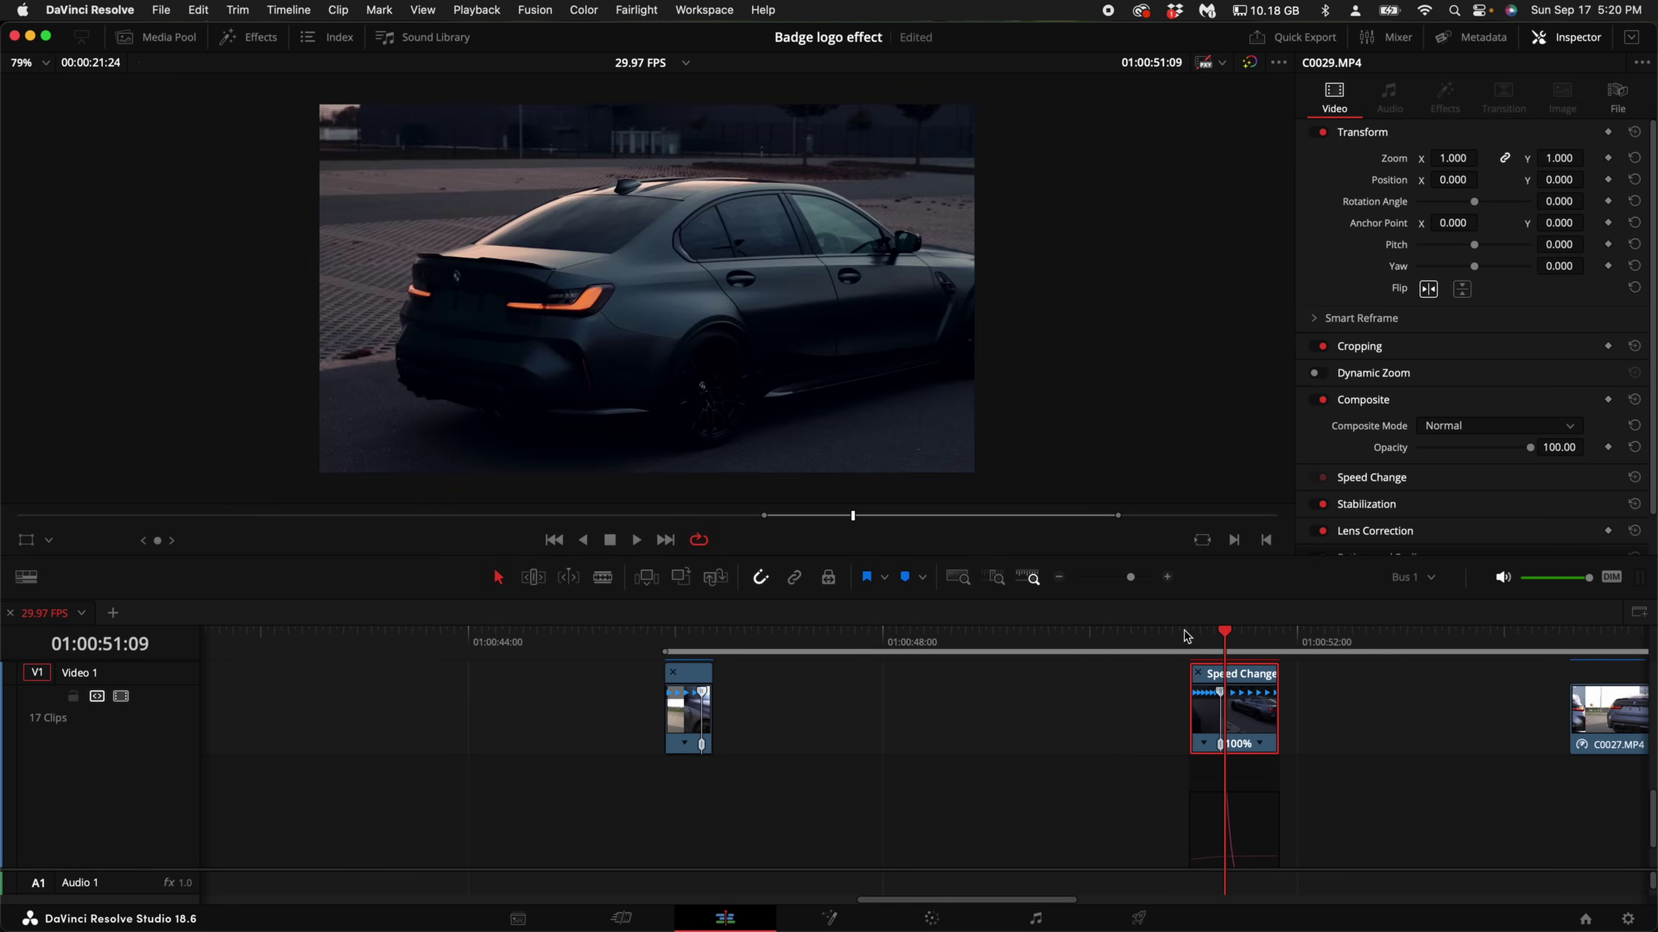
pyautogui.moveTo(1227, 674); pyautogui.dragTo(923, 647)
pyautogui.scroll(4, 773, 842)
pyautogui.moveTo(773, 842); pyautogui.dragTo(865, 848)
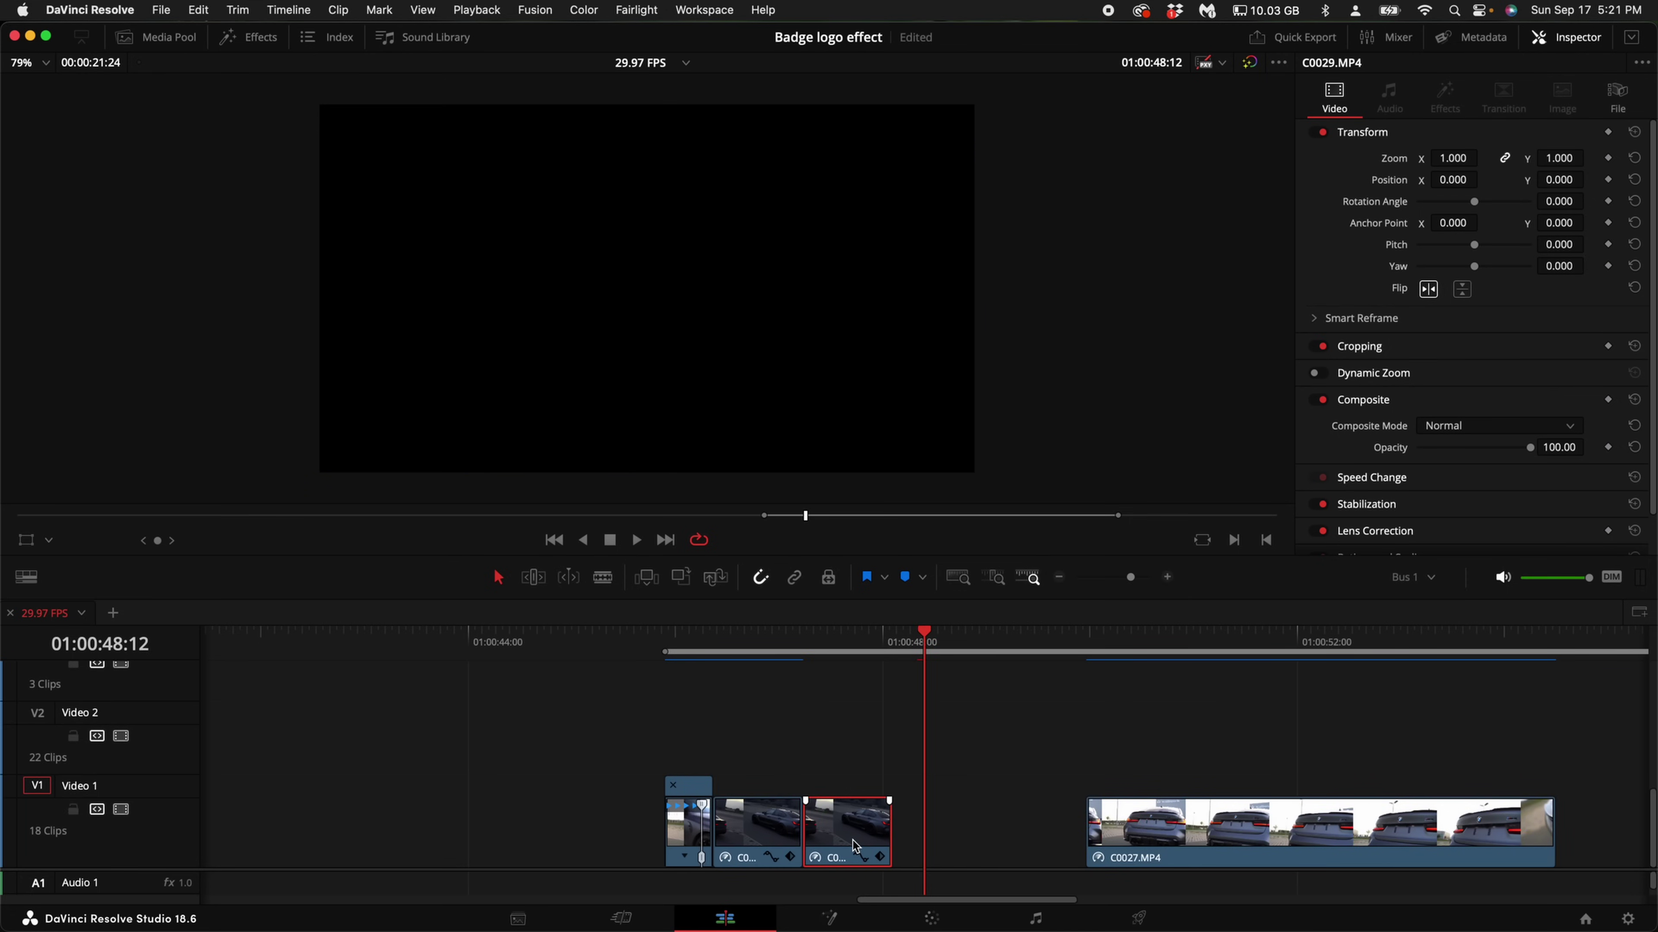
# Step: Nest the clip before the gap into Compound Clip 3 and set it to Reverse Speed
pyautogui.rightClick(855, 846)
pyautogui.click(891, 792)
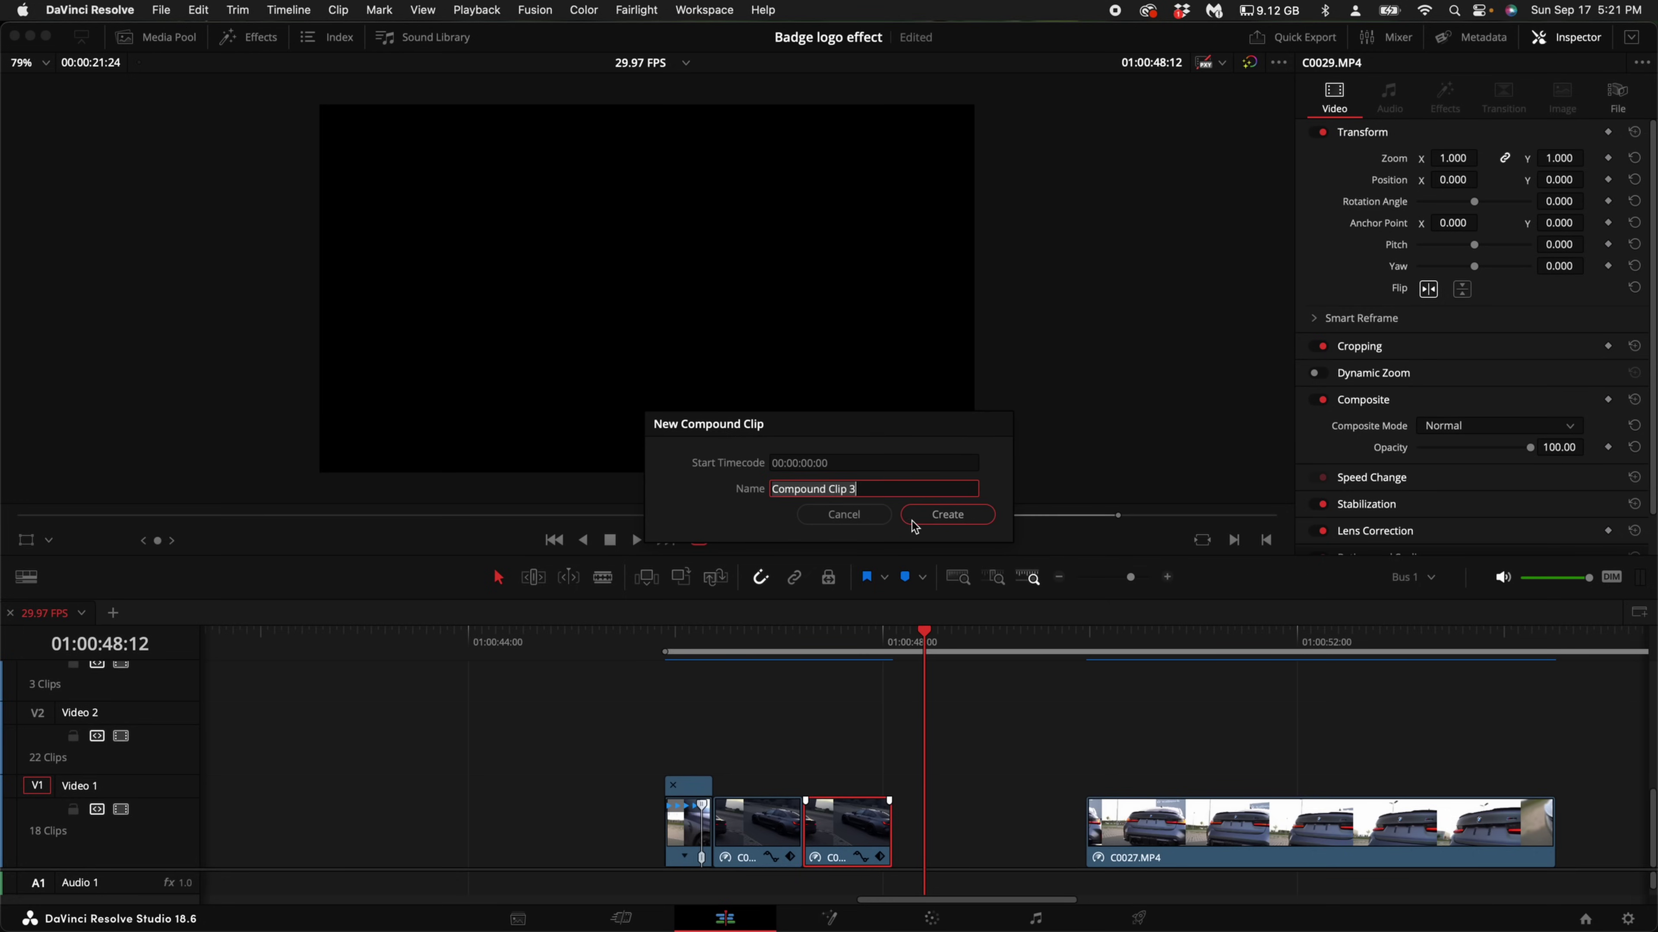
pyautogui.click(949, 516)
pyautogui.rightClick(842, 830)
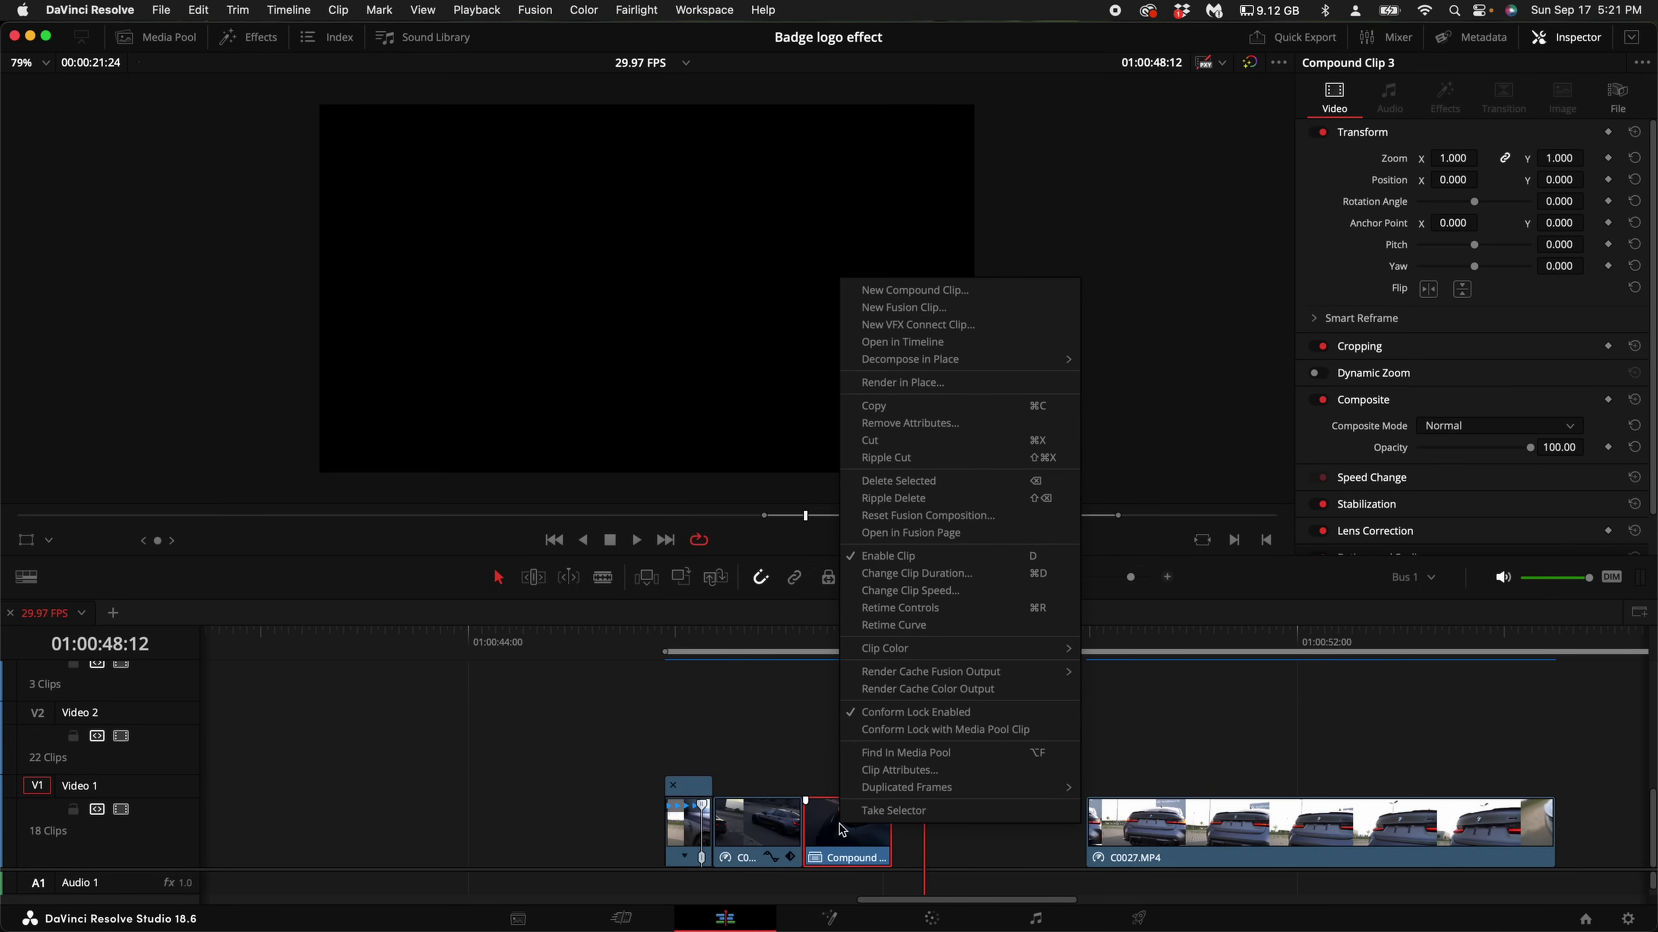
pyautogui.click(930, 594)
pyautogui.click(919, 604)
pyautogui.click(982, 760)
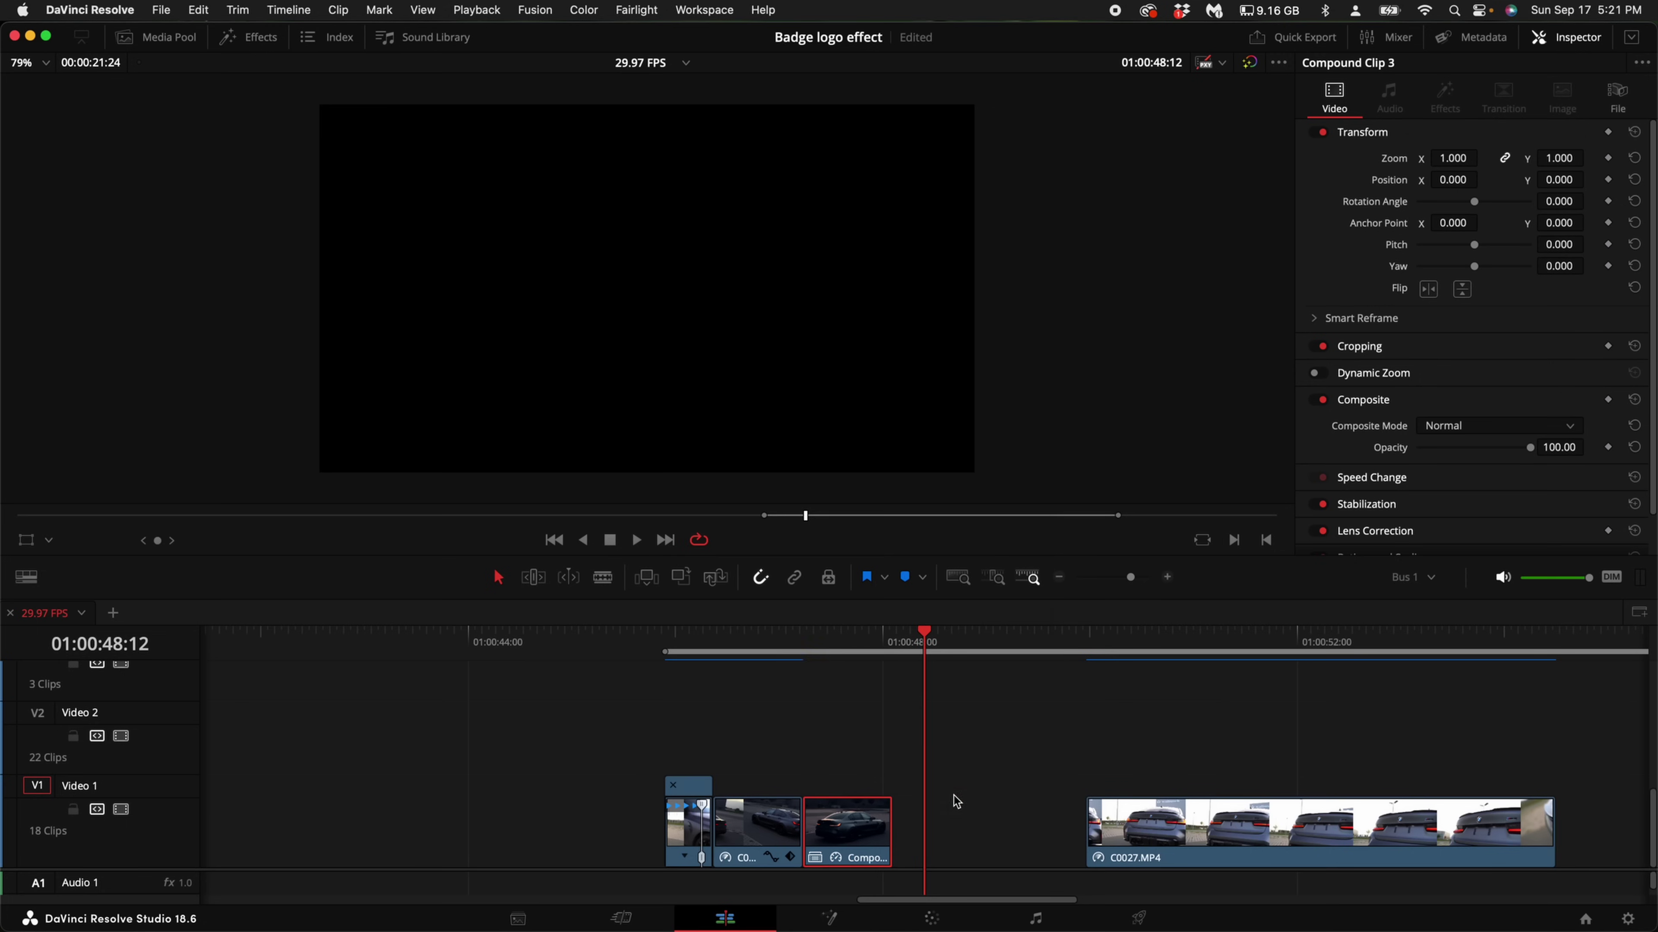
# Step: Play back the reversed clip, then move the playhead onto the BMW clip
pyautogui.moveTo(816, 653); pyautogui.dragTo(767, 651)
pyautogui.press('space')
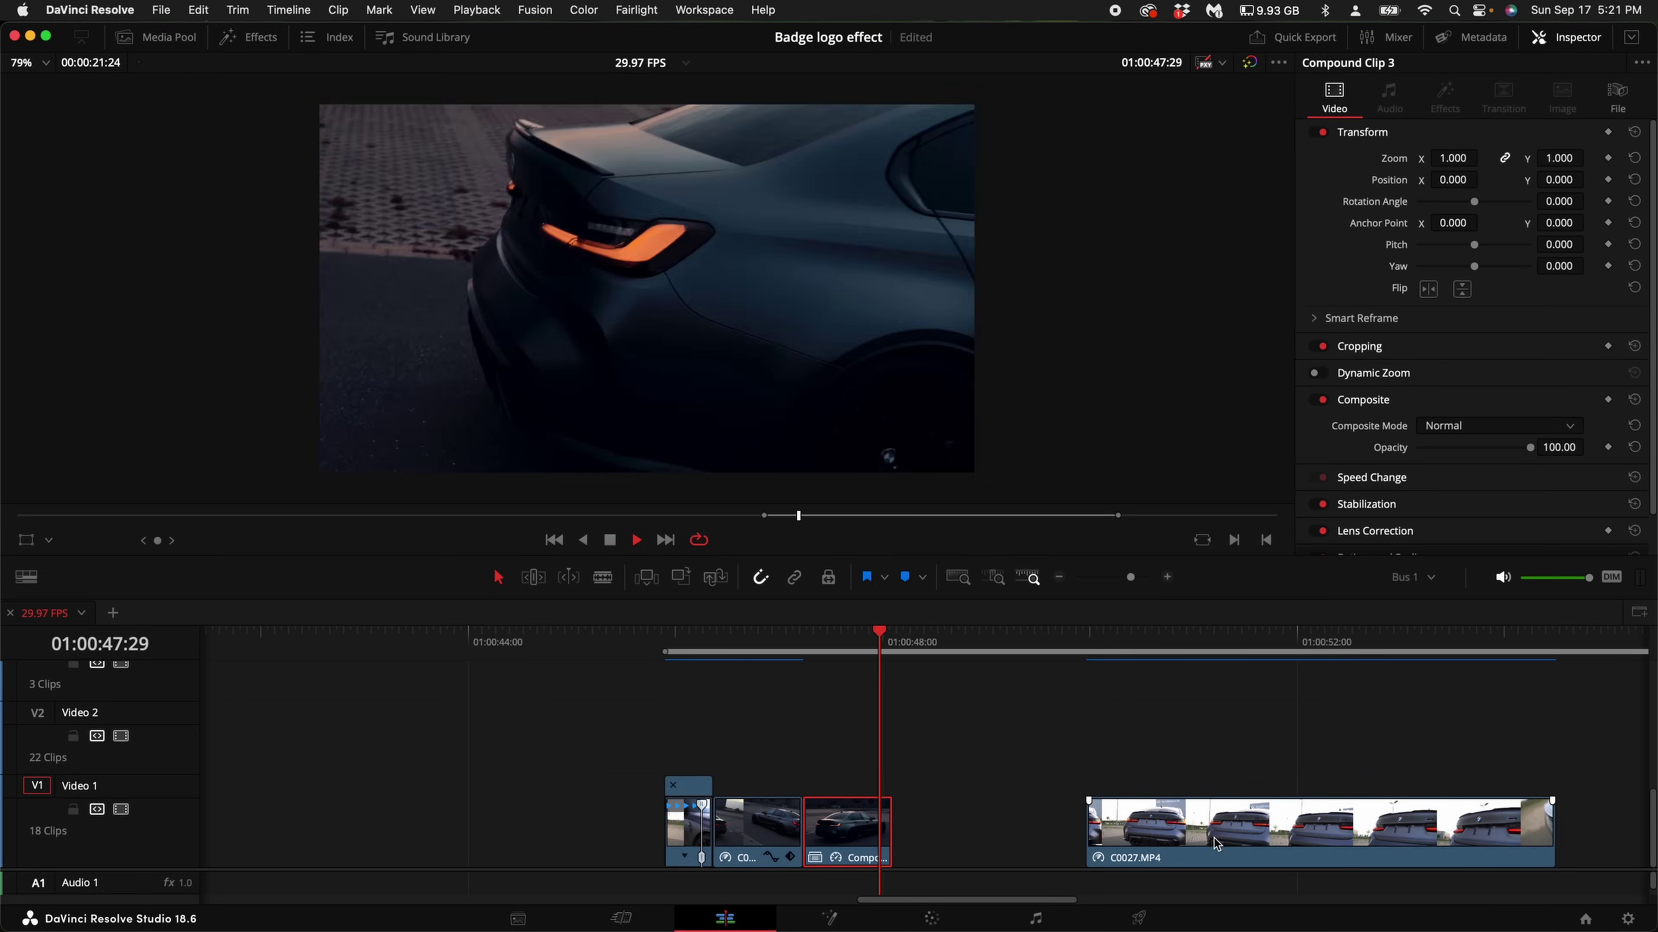
pyautogui.press('space')
pyautogui.moveTo(1089, 644); pyautogui.dragTo(1469, 683)
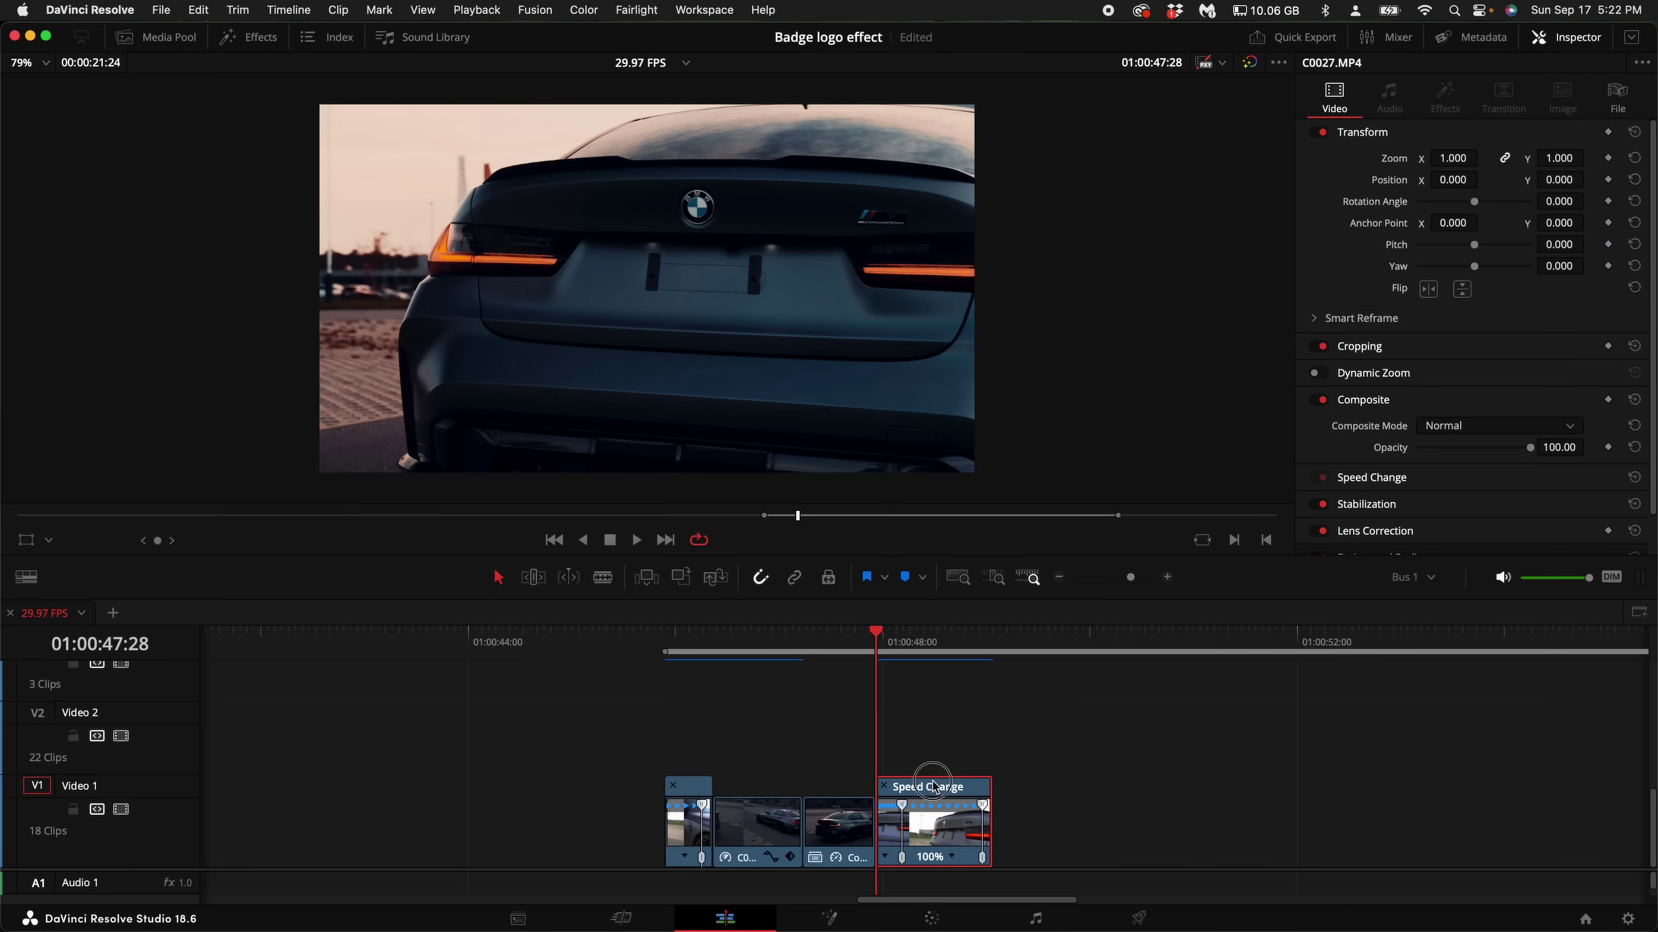
# Step: Duplicate the C0027 clip onto Video 2 and nest the copy as a compound clip
pyautogui.moveTo(933, 786); pyautogui.dragTo(933, 749)
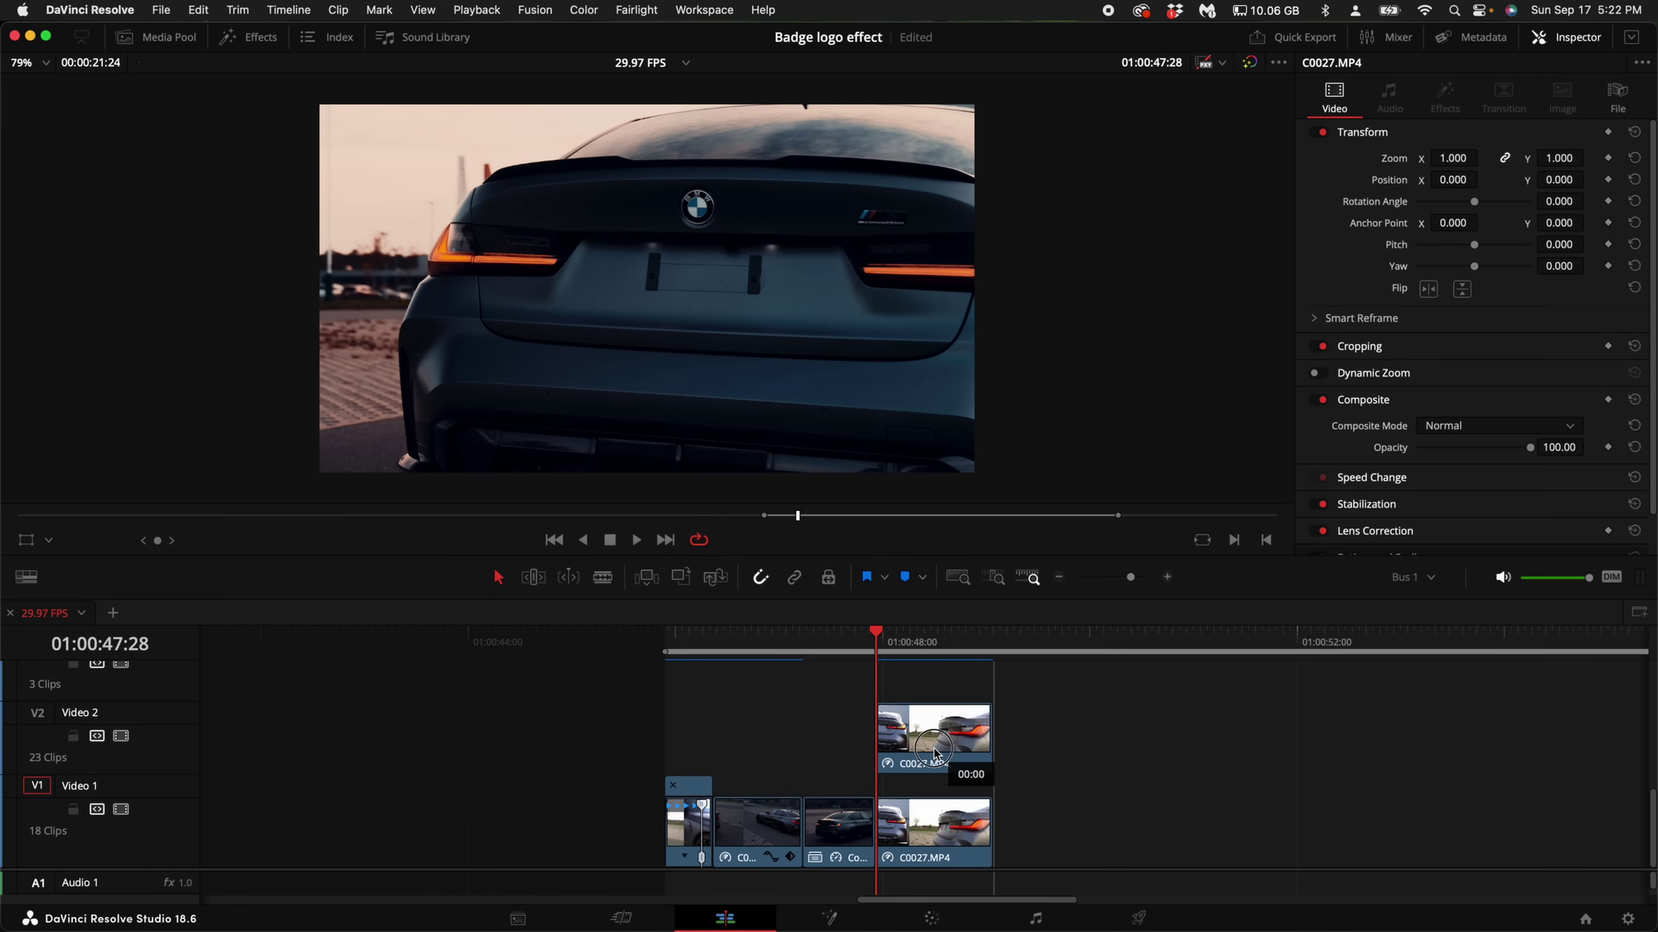
pyautogui.rightClick(944, 770)
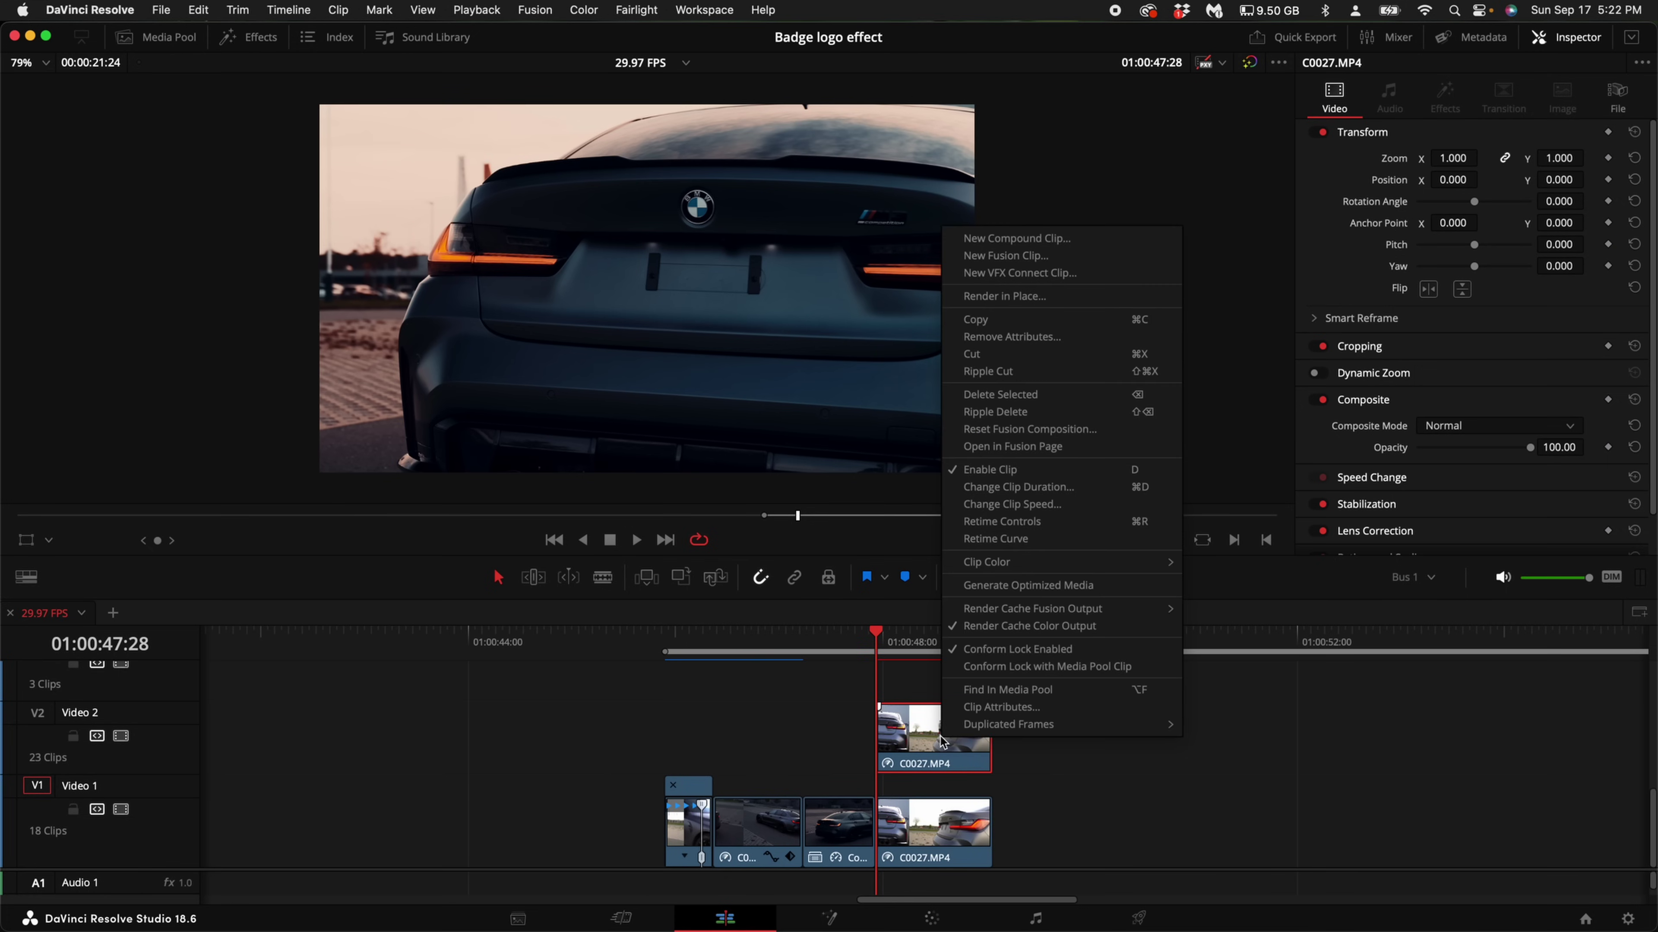
pyautogui.click(1009, 243)
pyautogui.press('Return')
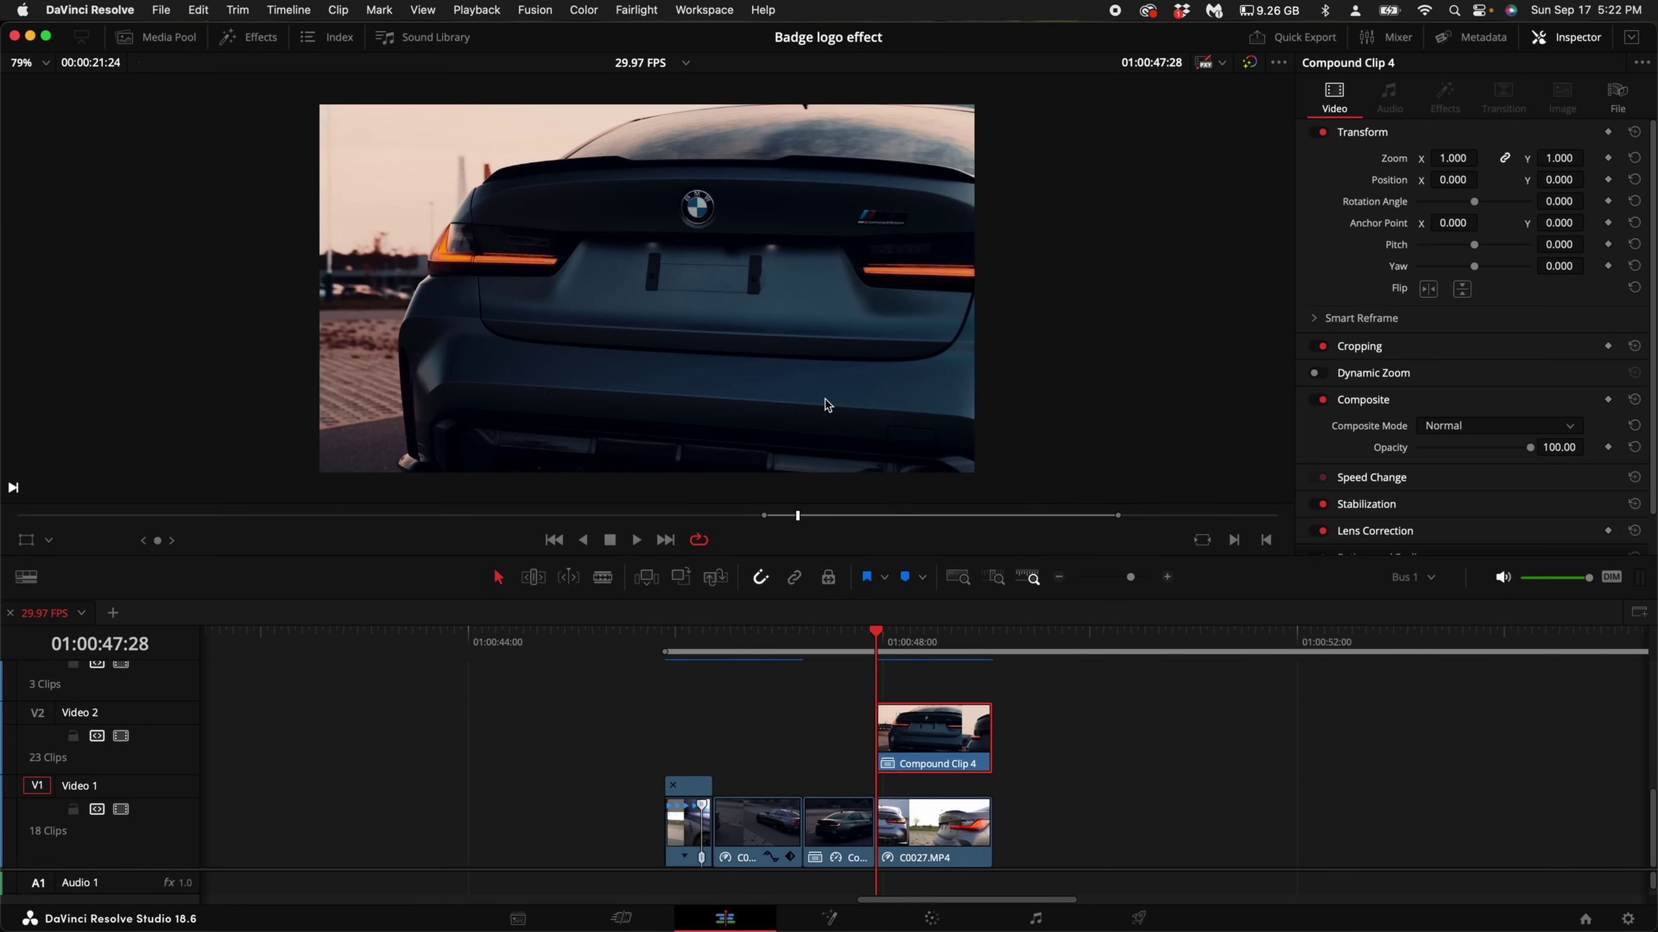
# Step: Freeze the compound clip on its current frame and convert it into Fusion Clip 4
pyautogui.click(340, 9)
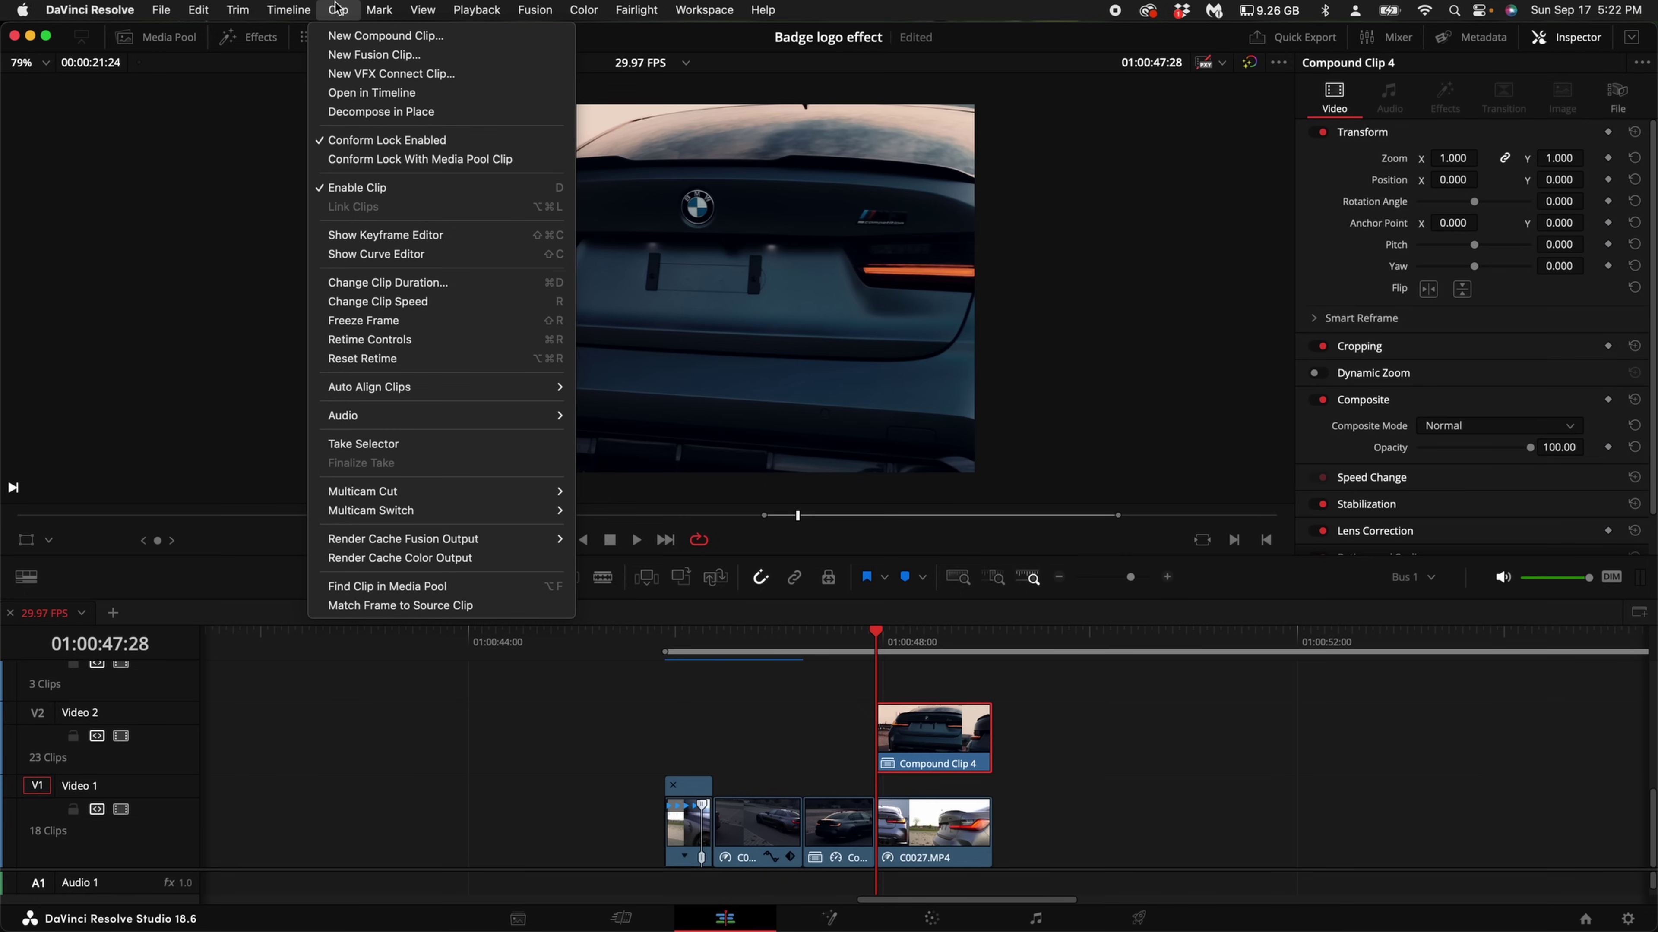
pyautogui.click(423, 321)
pyautogui.rightClick(946, 751)
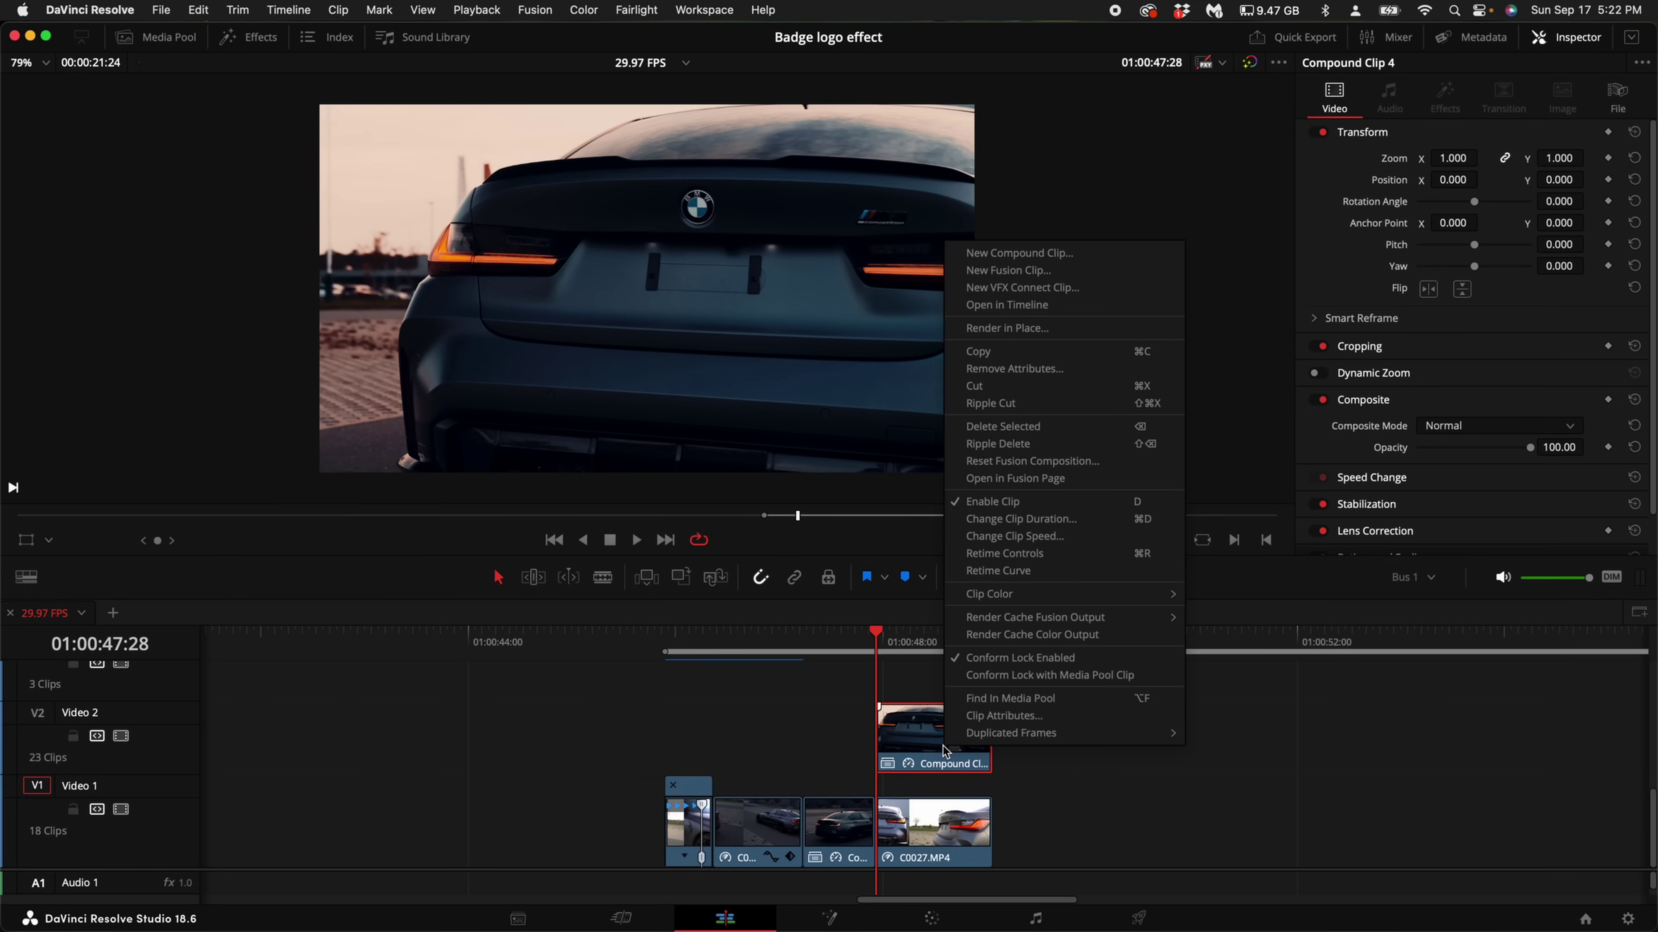
pyautogui.click(1013, 272)
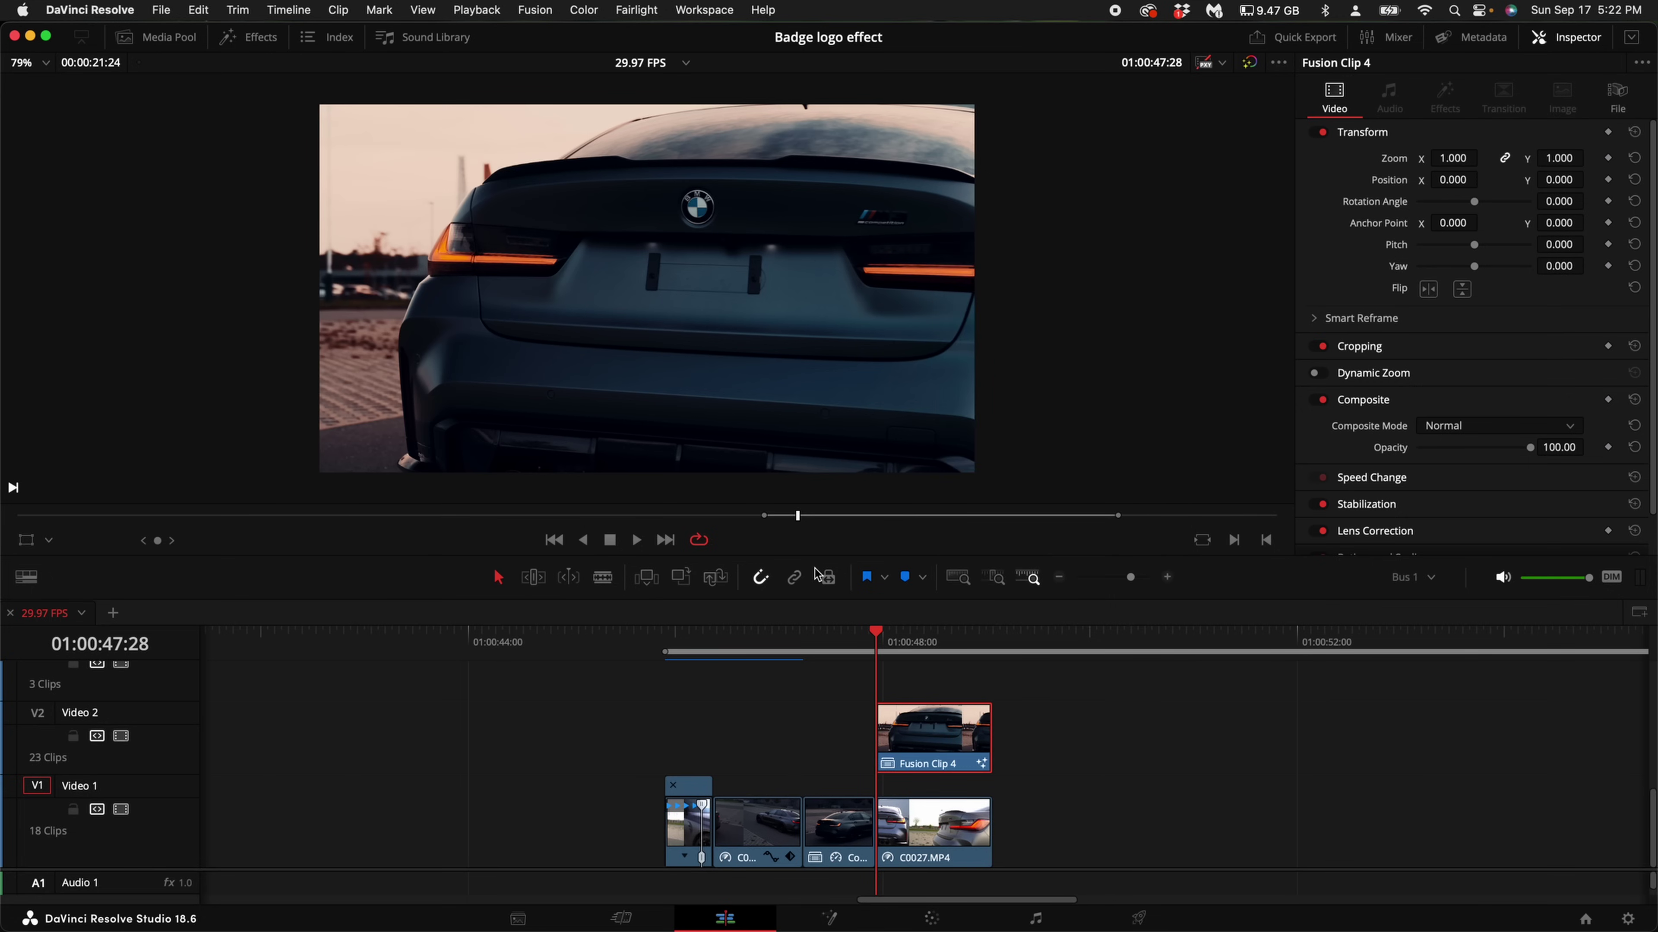
# Step: Open Fusion Clip 4 in Fusion and add a Polygon mask to MediaIn1
pyautogui.click(827, 919)
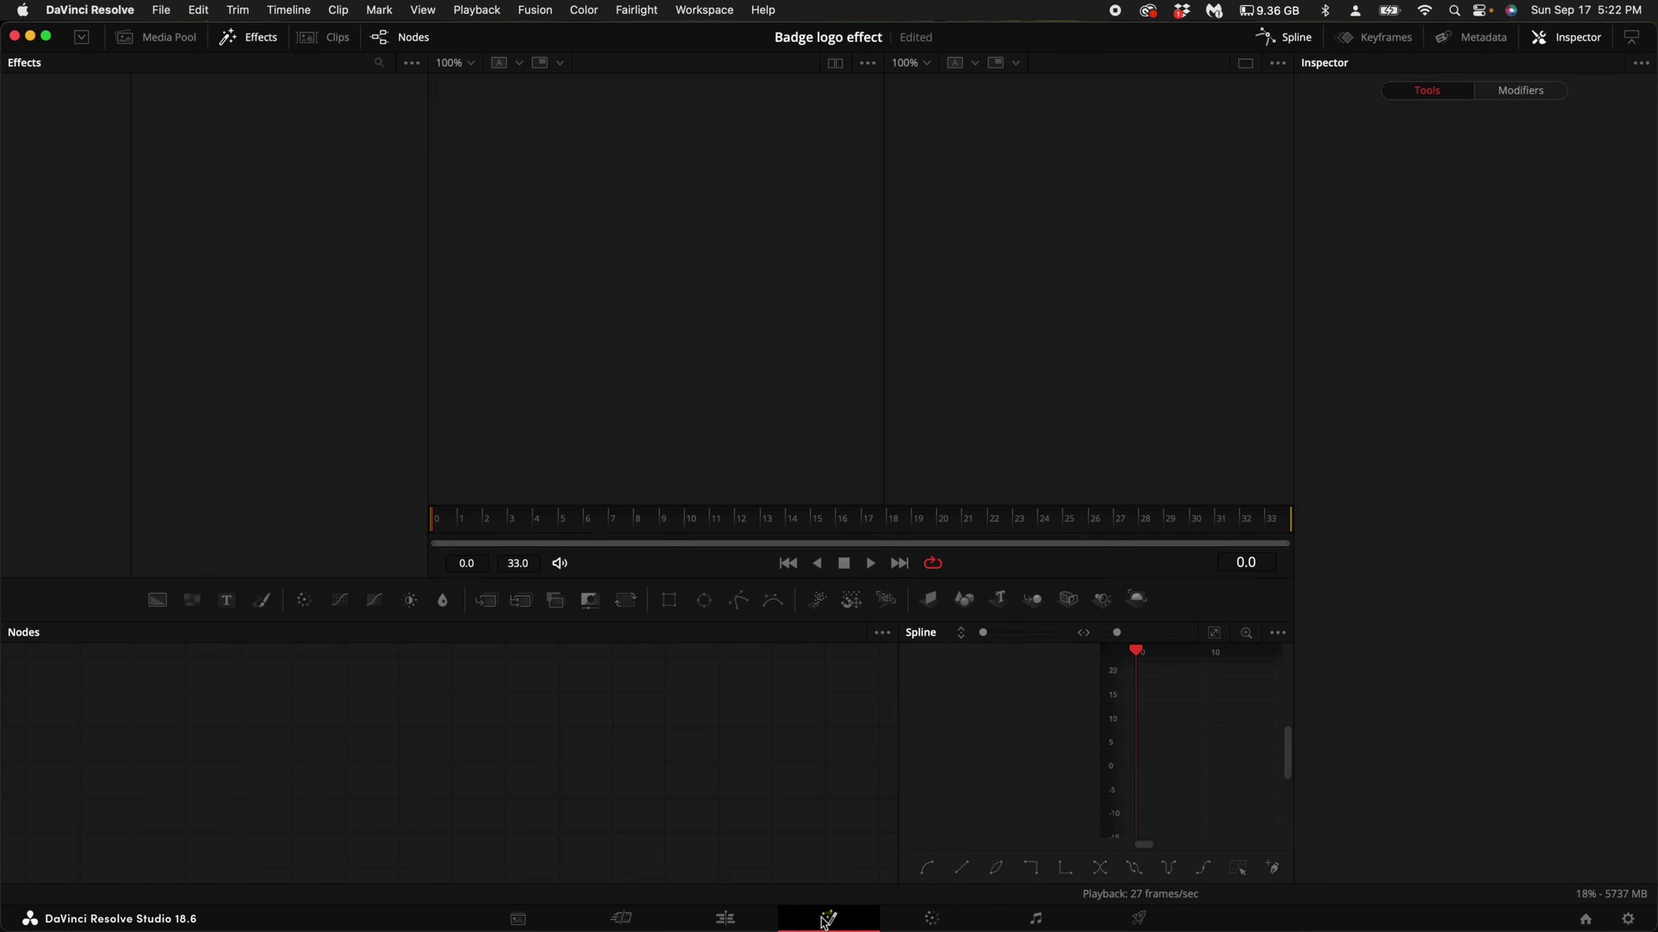
pyautogui.click(742, 606)
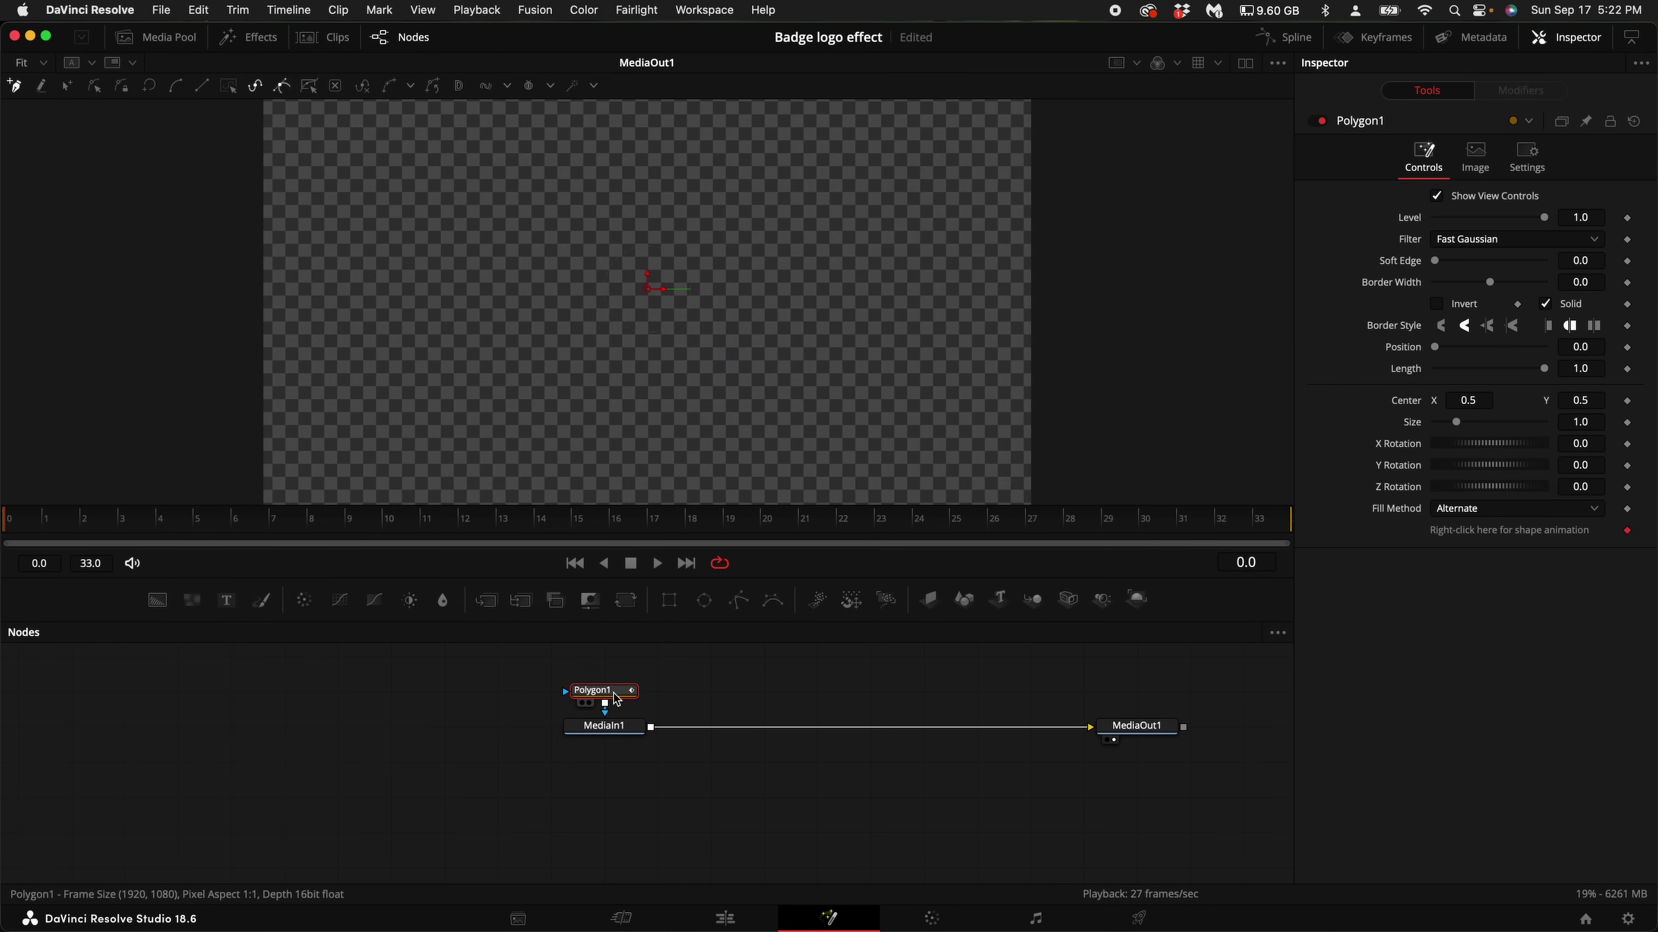
pyautogui.moveTo(617, 690); pyautogui.dragTo(468, 727)
pyautogui.click(1458, 306)
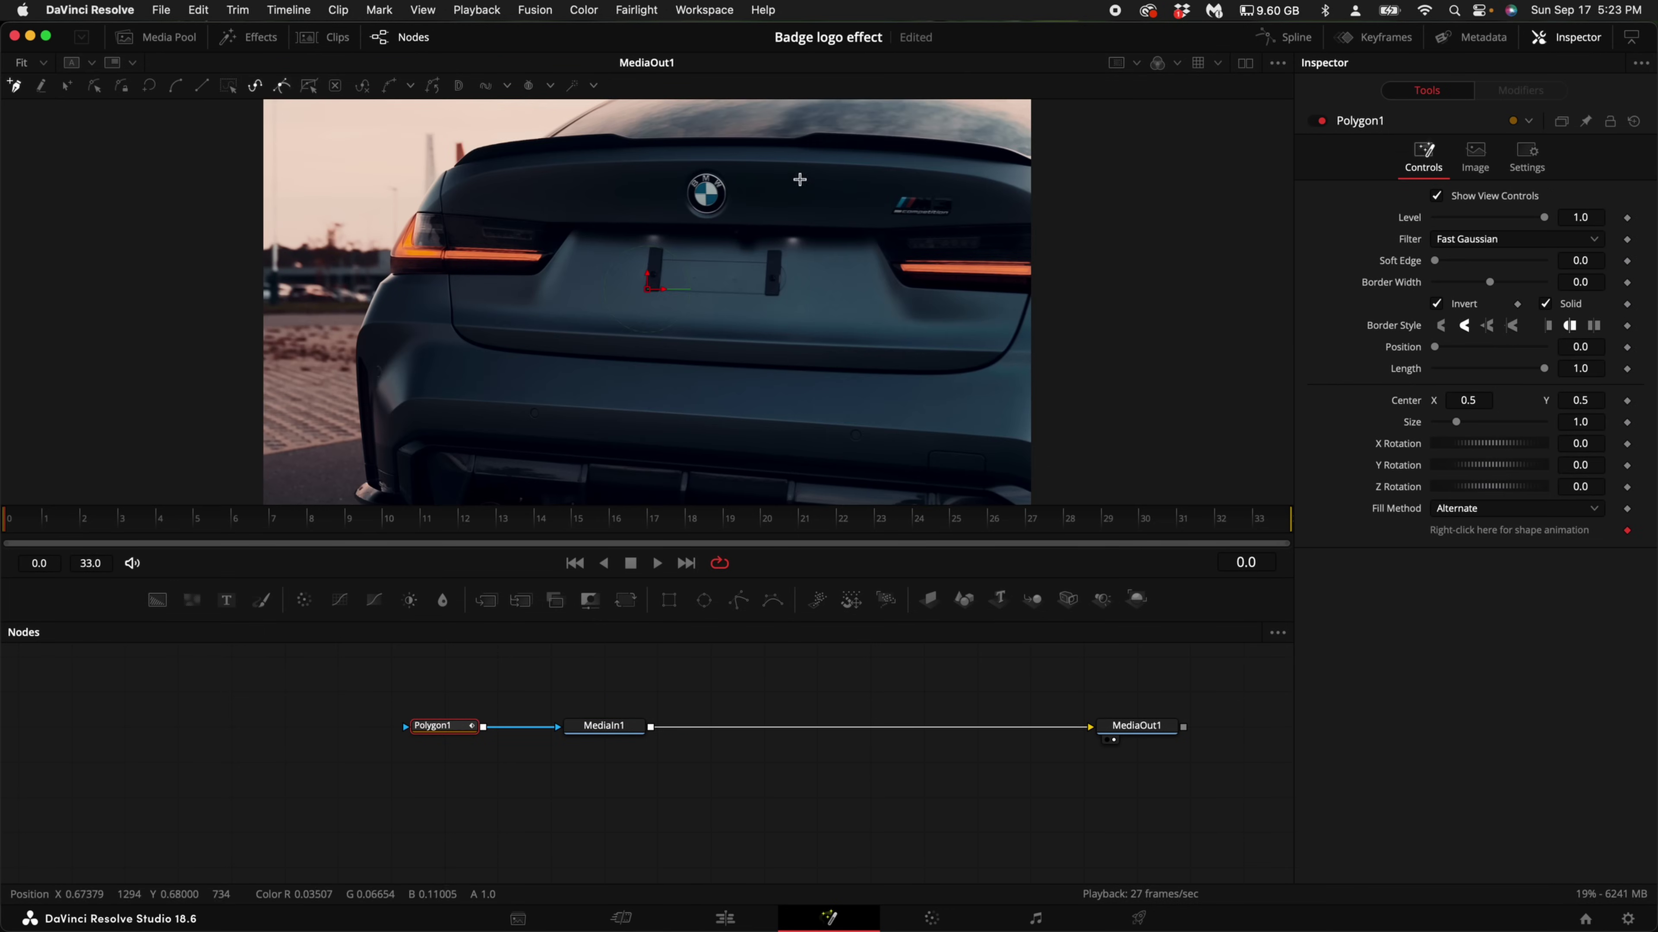
pyautogui.scroll(10, 723, 208)
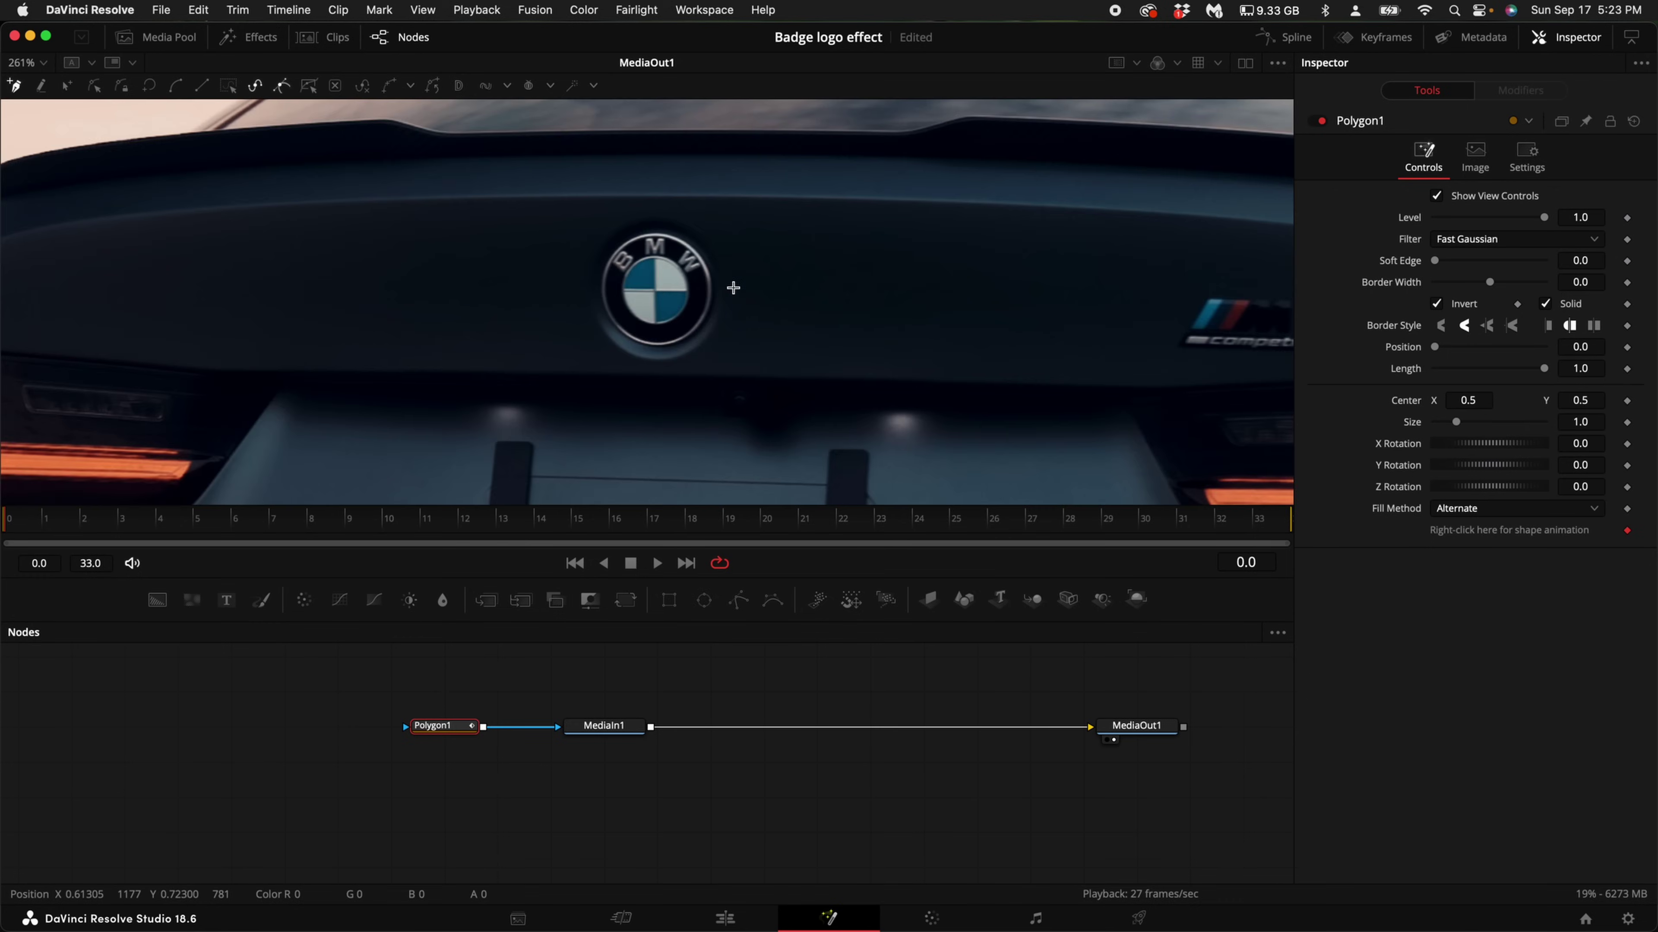
# Step: Trace a closed polygon outline around the round BMW badge
pyautogui.click(615, 184)
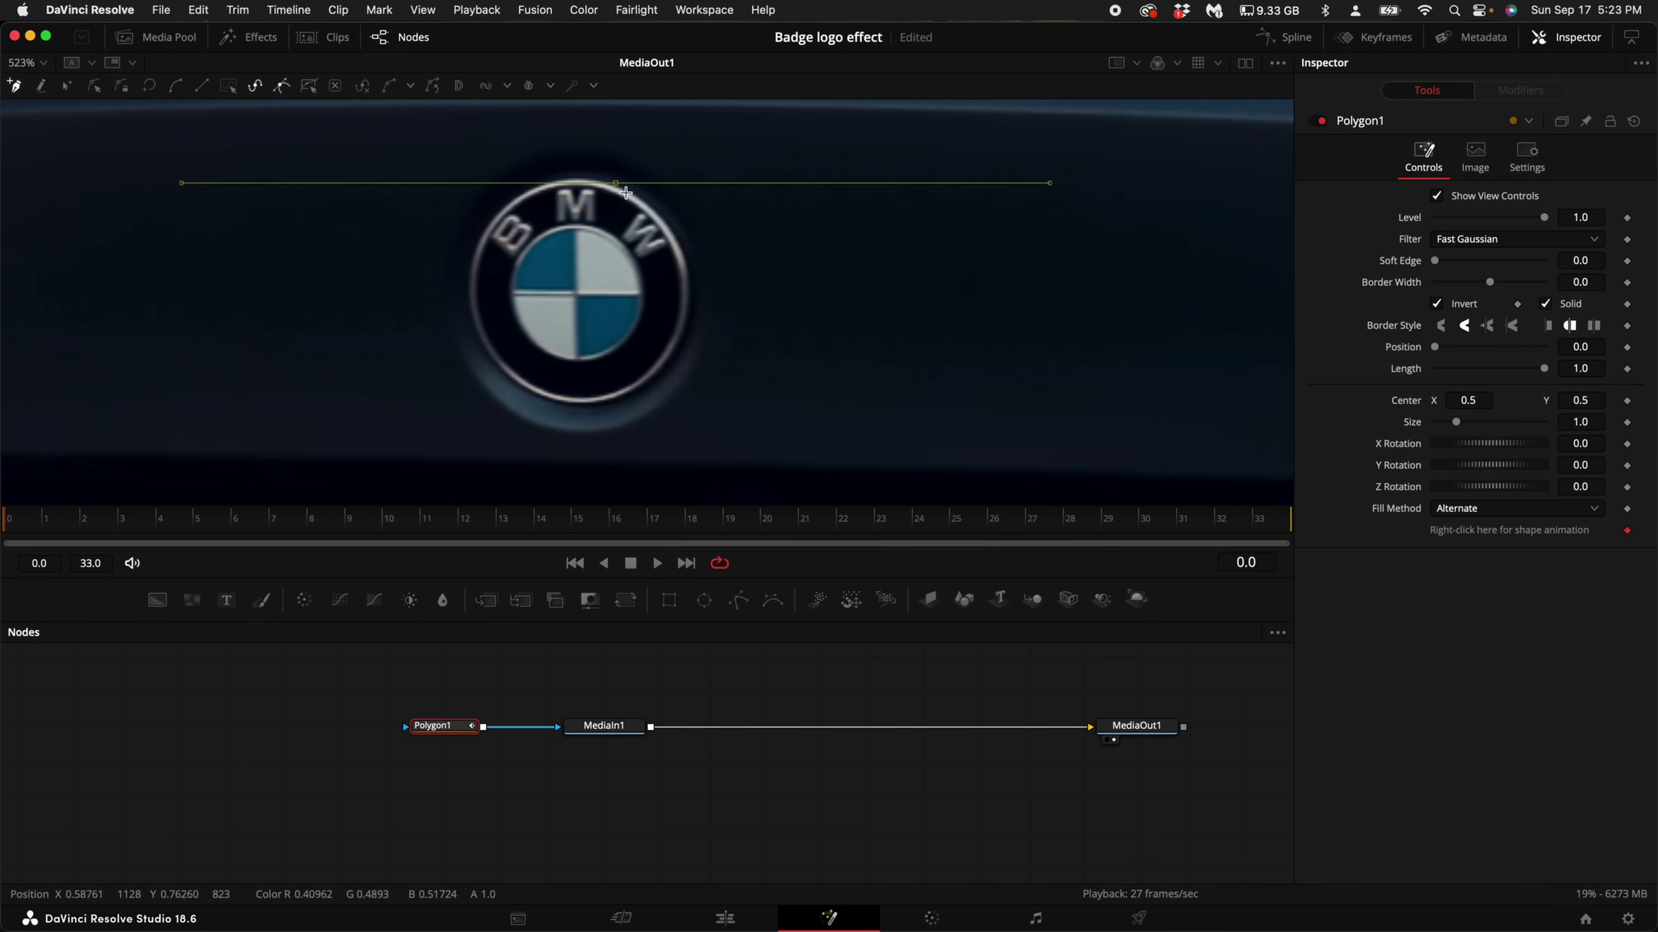
pyautogui.click(647, 206)
pyautogui.click(681, 249)
pyautogui.click(685, 294)
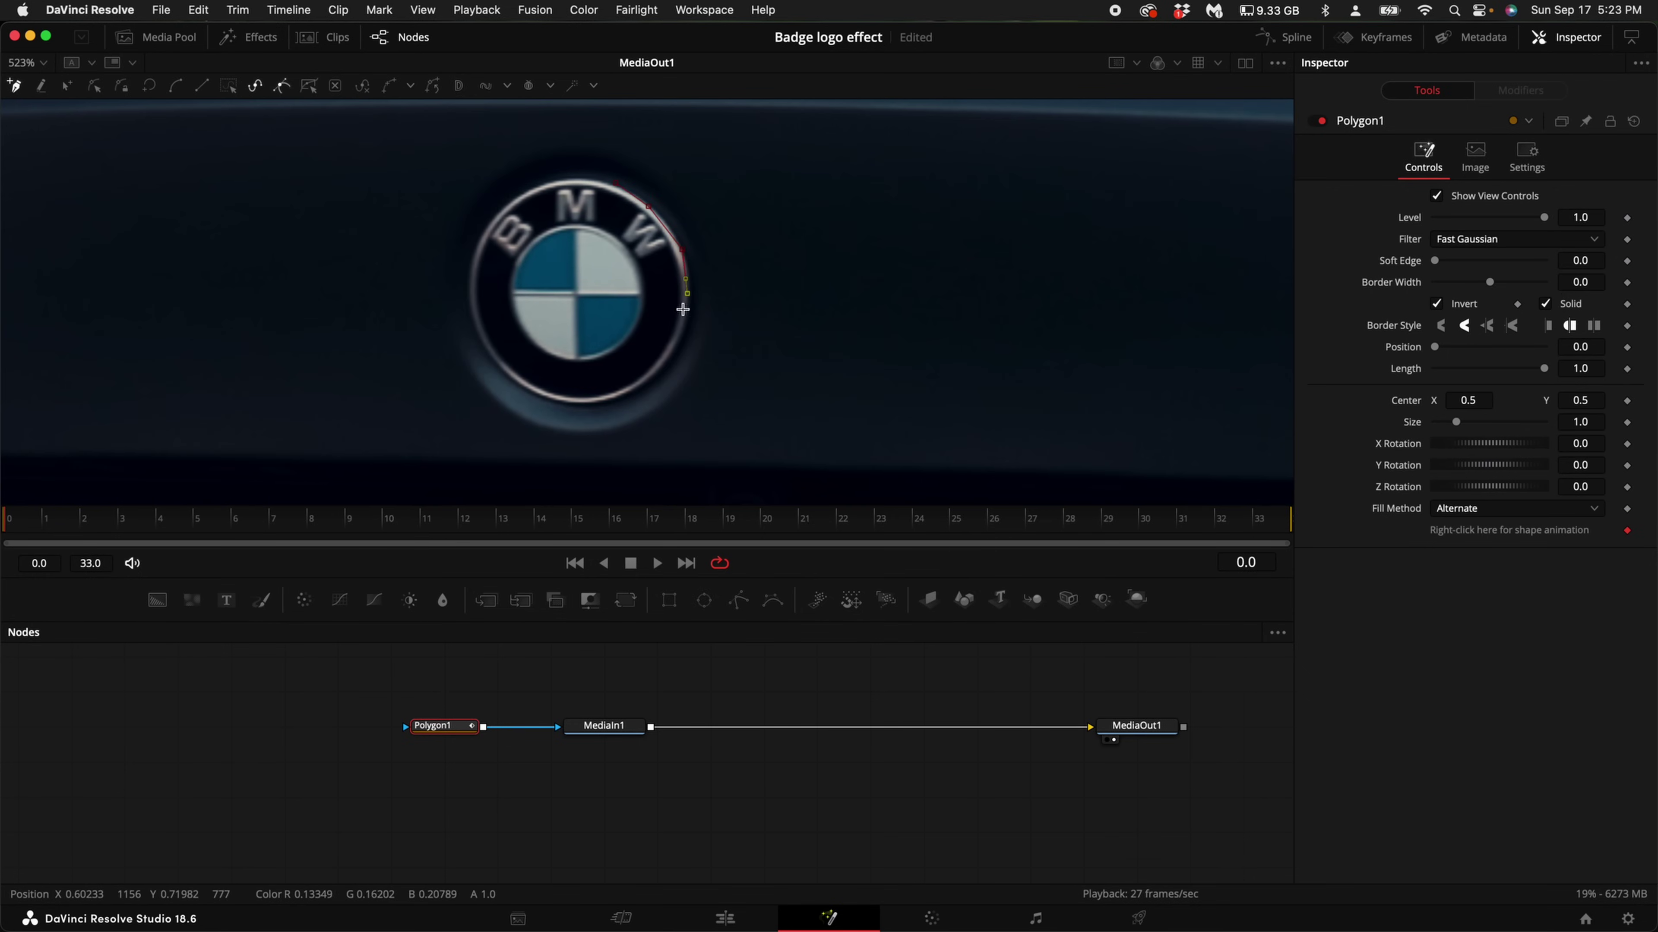
pyautogui.click(678, 341)
pyautogui.click(613, 405)
pyautogui.click(489, 357)
pyautogui.click(468, 309)
pyautogui.click(472, 268)
pyautogui.click(494, 215)
pyautogui.click(529, 191)
pyautogui.click(570, 181)
pyautogui.click(597, 181)
pyautogui.click(614, 183)
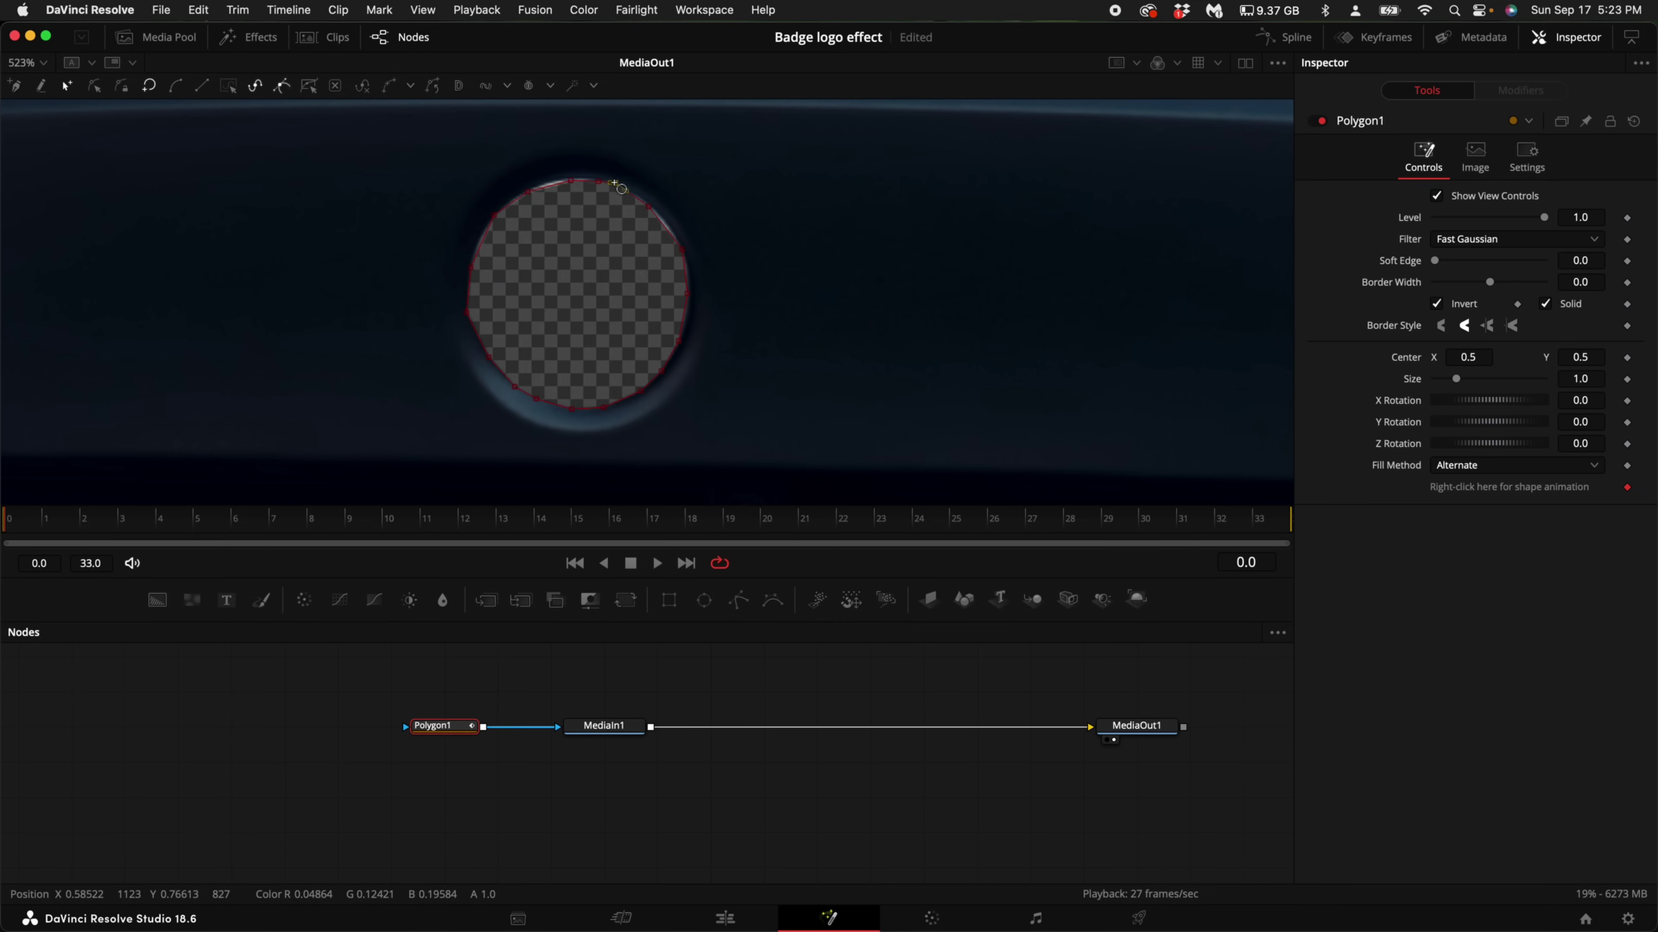
# Step: Turn off Invert, smooth all mask points, and scrub to check the cut-out
pyautogui.click(1440, 307)
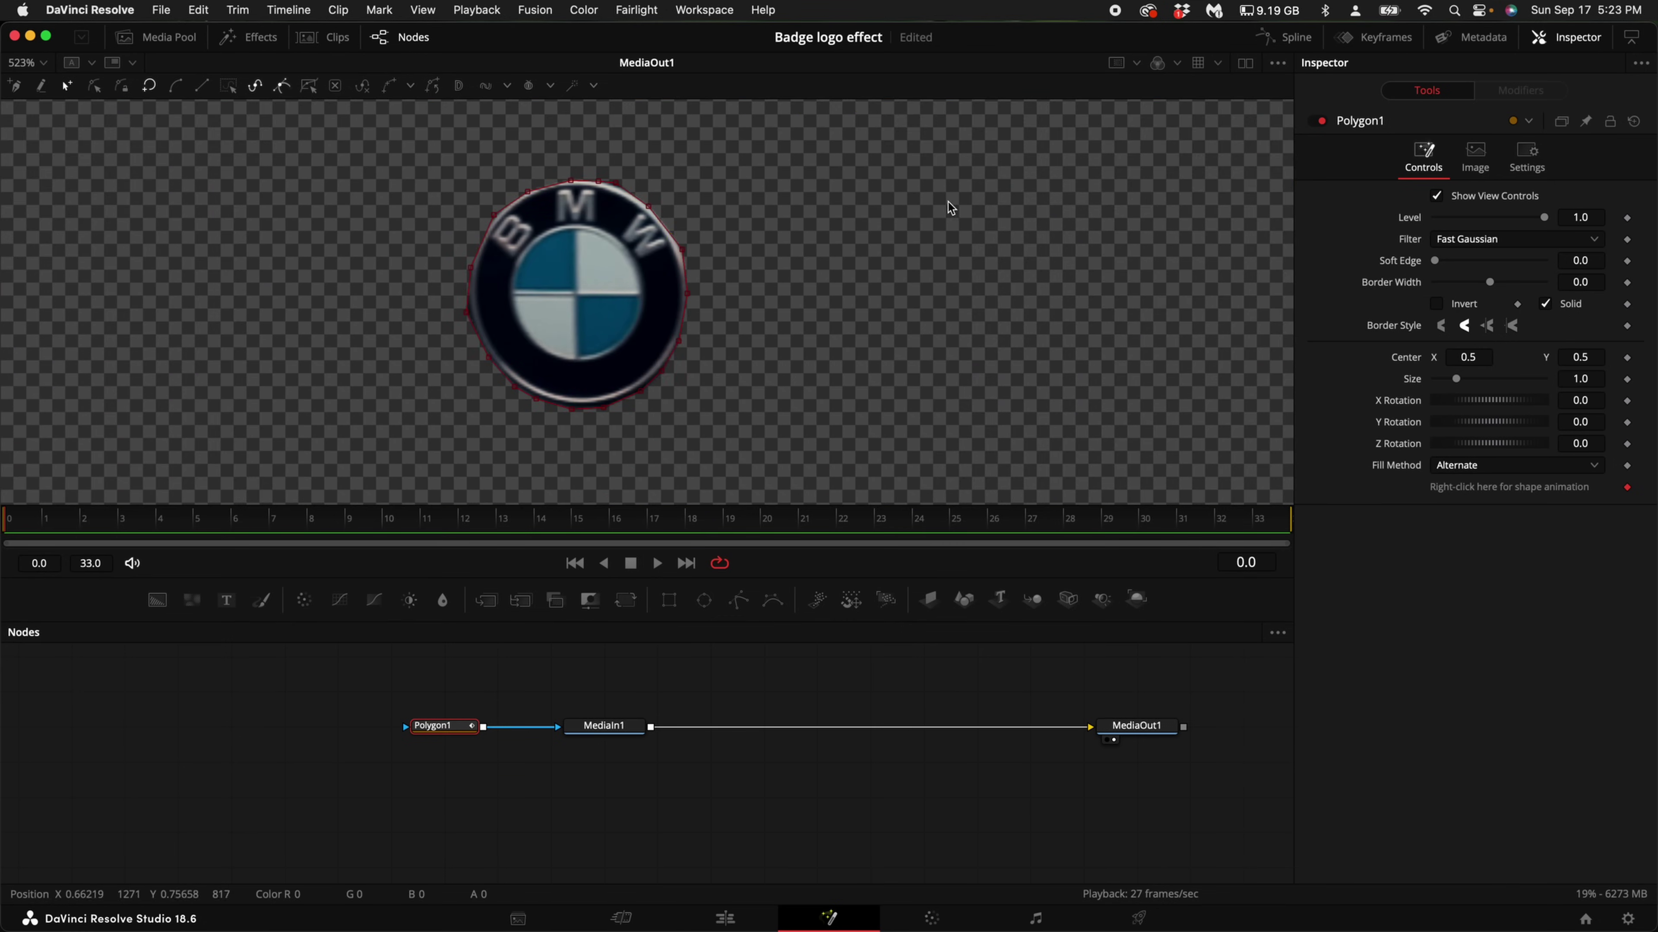
pyautogui.moveTo(933, 142); pyautogui.dragTo(280, 445)
pyautogui.click(175, 85)
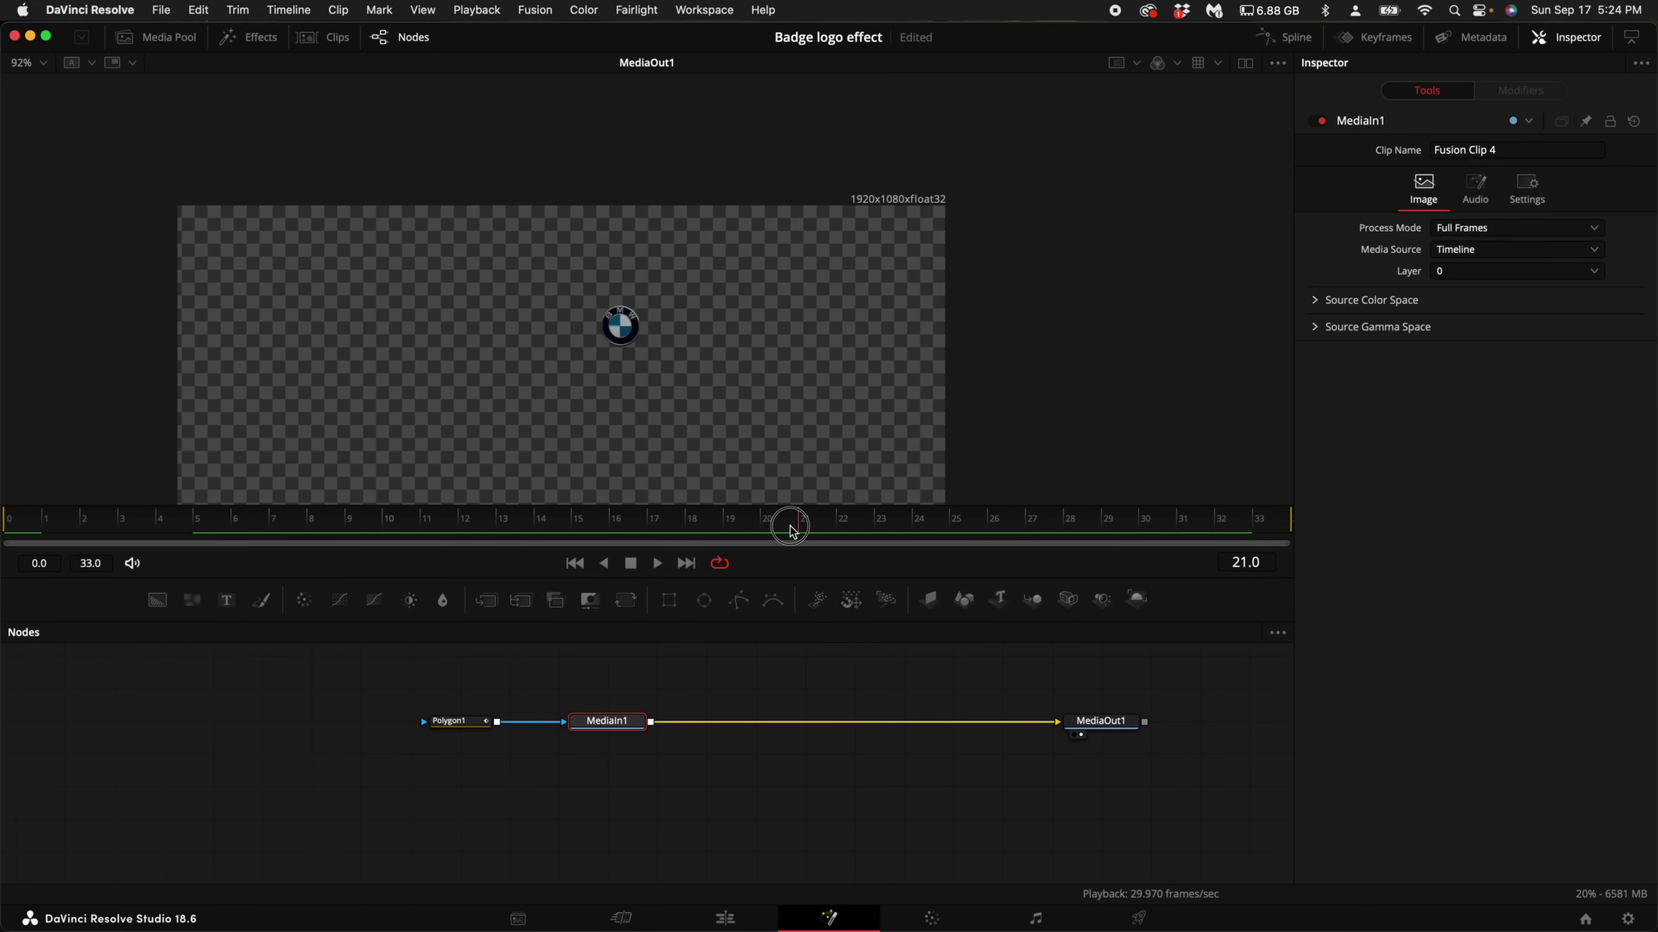
pyautogui.moveTo(788, 521); pyautogui.dragTo(1283, 519)
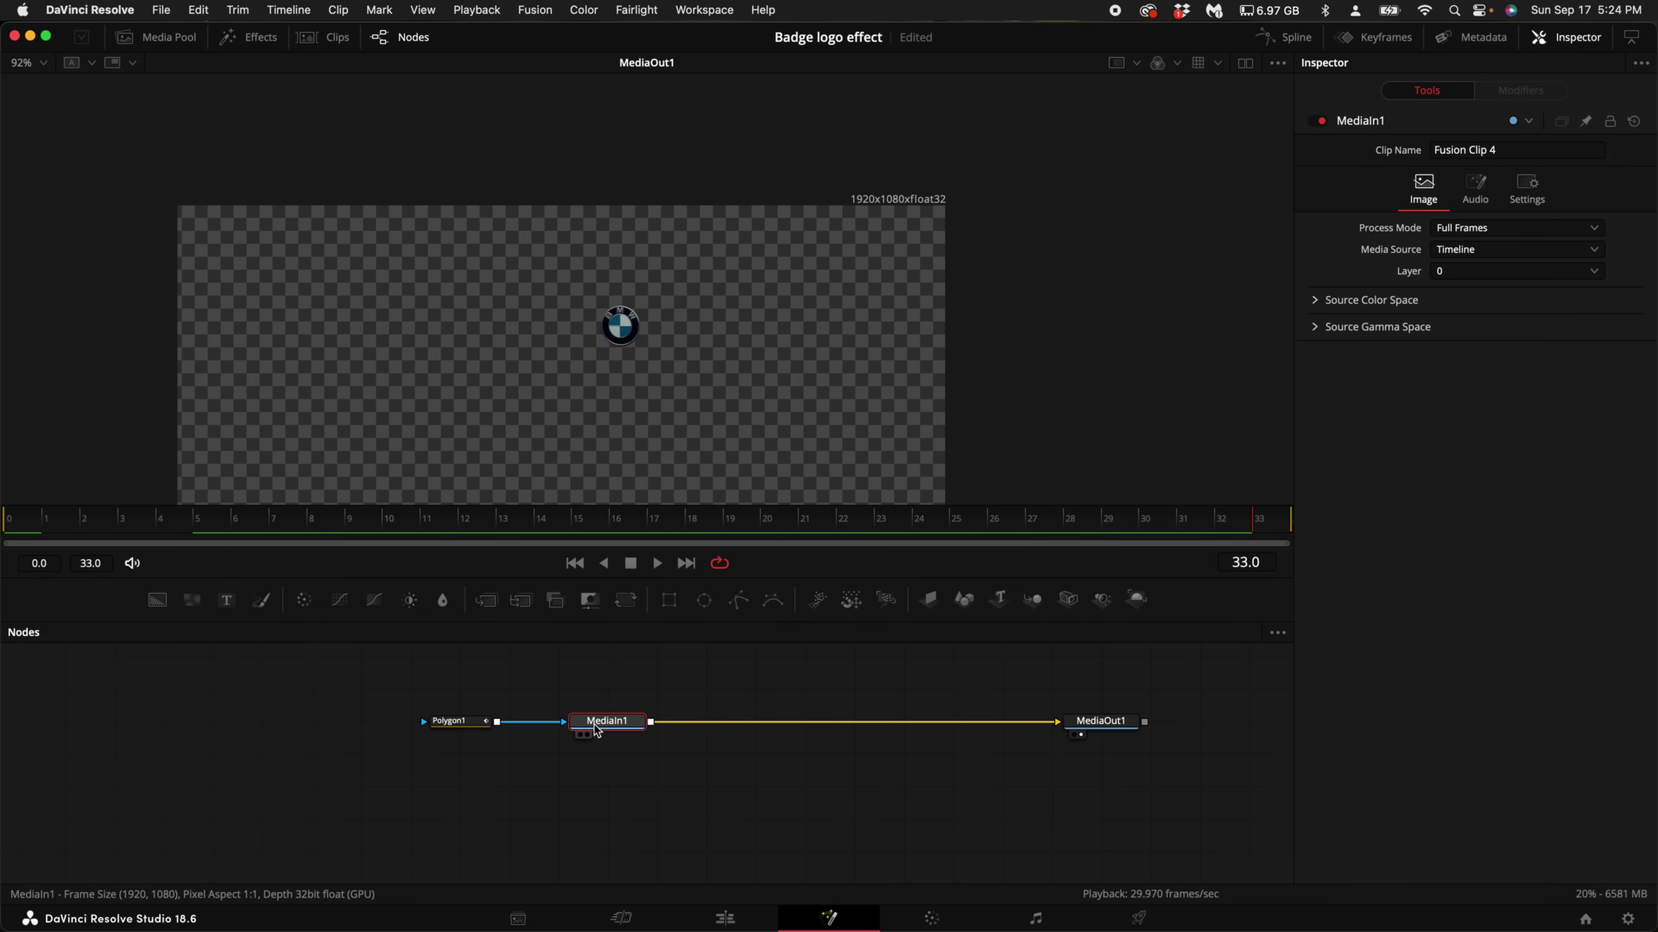
# Step: Insert a DVE node after MediaIn1 and move its pivot onto the logo (Y 0.72)
pyautogui.hotkey('shift', 'space')
pyautogui.write('dve')
pyautogui.press('Return')
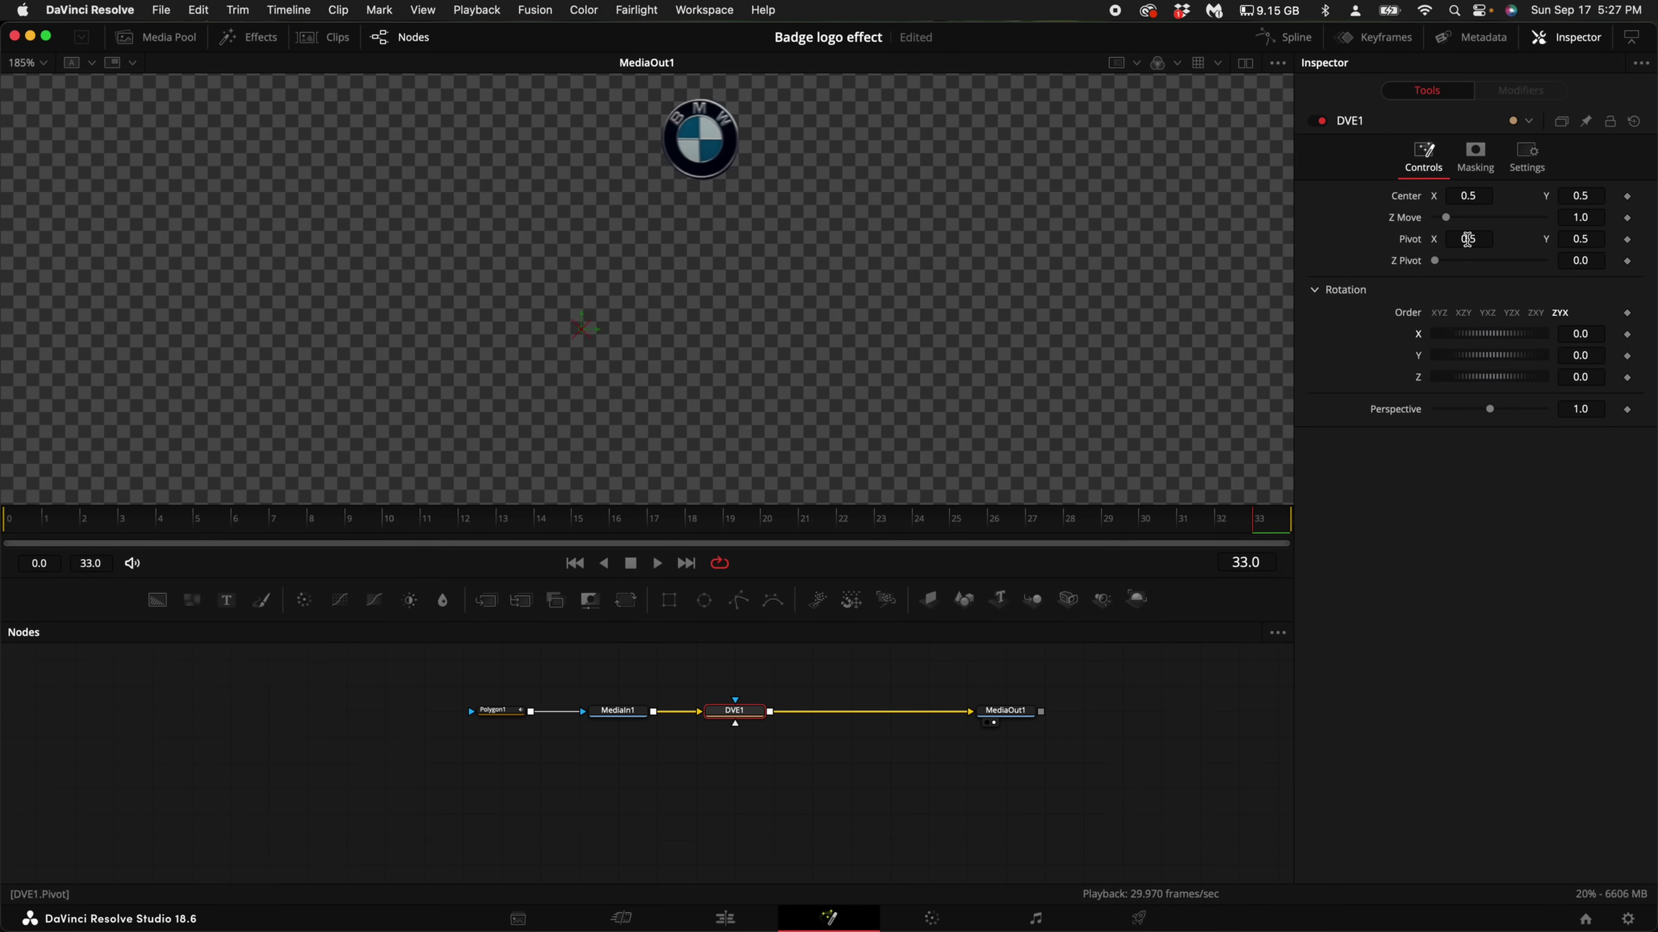
pyautogui.moveTo(1468, 240)
pyautogui.mouseDown()
pyautogui.moveTo(1575, 249)
pyautogui.moveTo(1522, 256)
pyautogui.mouseUp()
pyautogui.moveTo(1570, 240); pyautogui.dragTo(1625, 242)
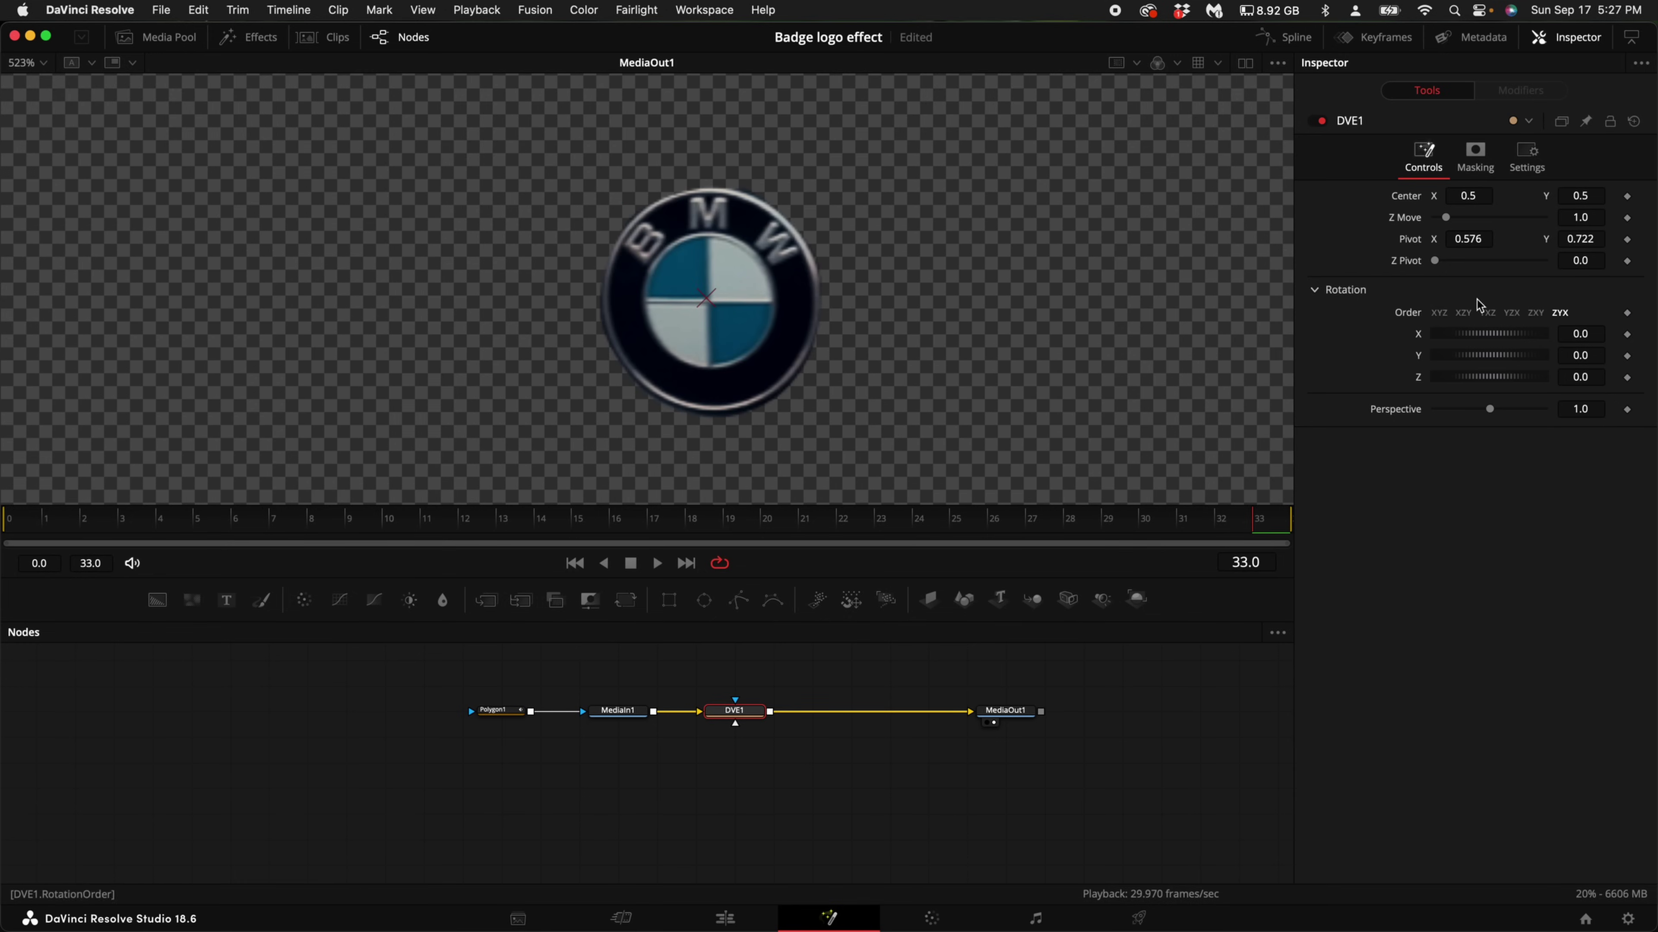
pyautogui.scroll(5, 881, 157)
pyautogui.press('Return')
pyautogui.hotkey('shift', 'z')
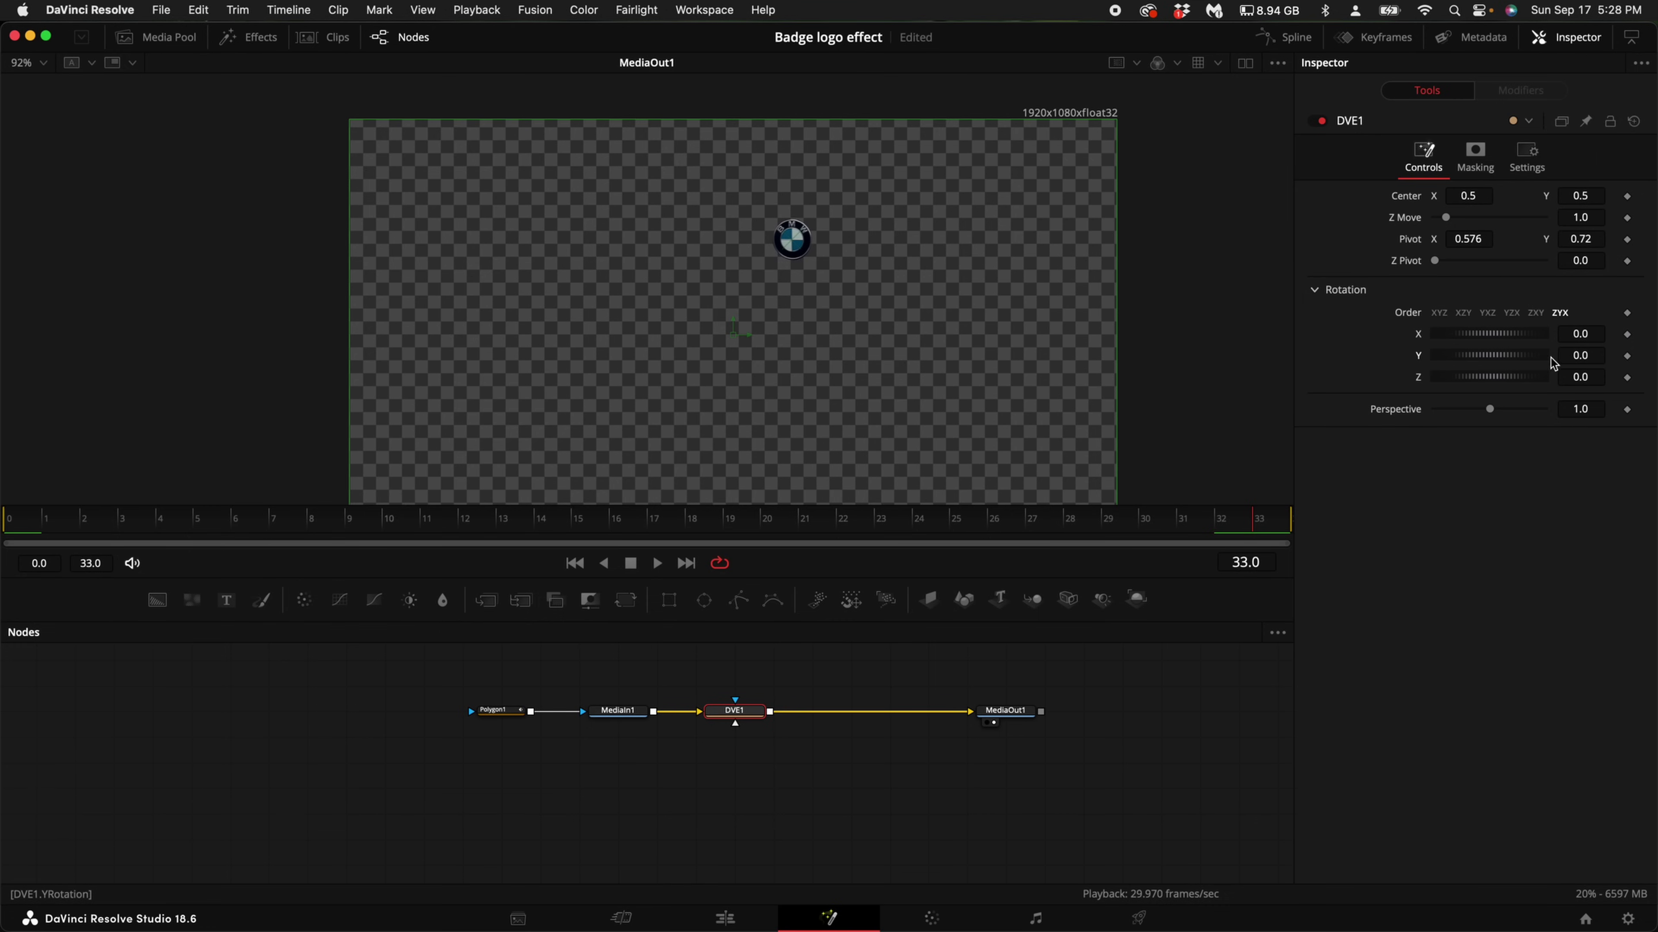
# Step: Keyframe Rotation Y from -720 at frame 0 to 0 at frame 33 and play the spin
pyautogui.click(1628, 357)
pyautogui.moveTo(1240, 531); pyautogui.dragTo(22, 522)
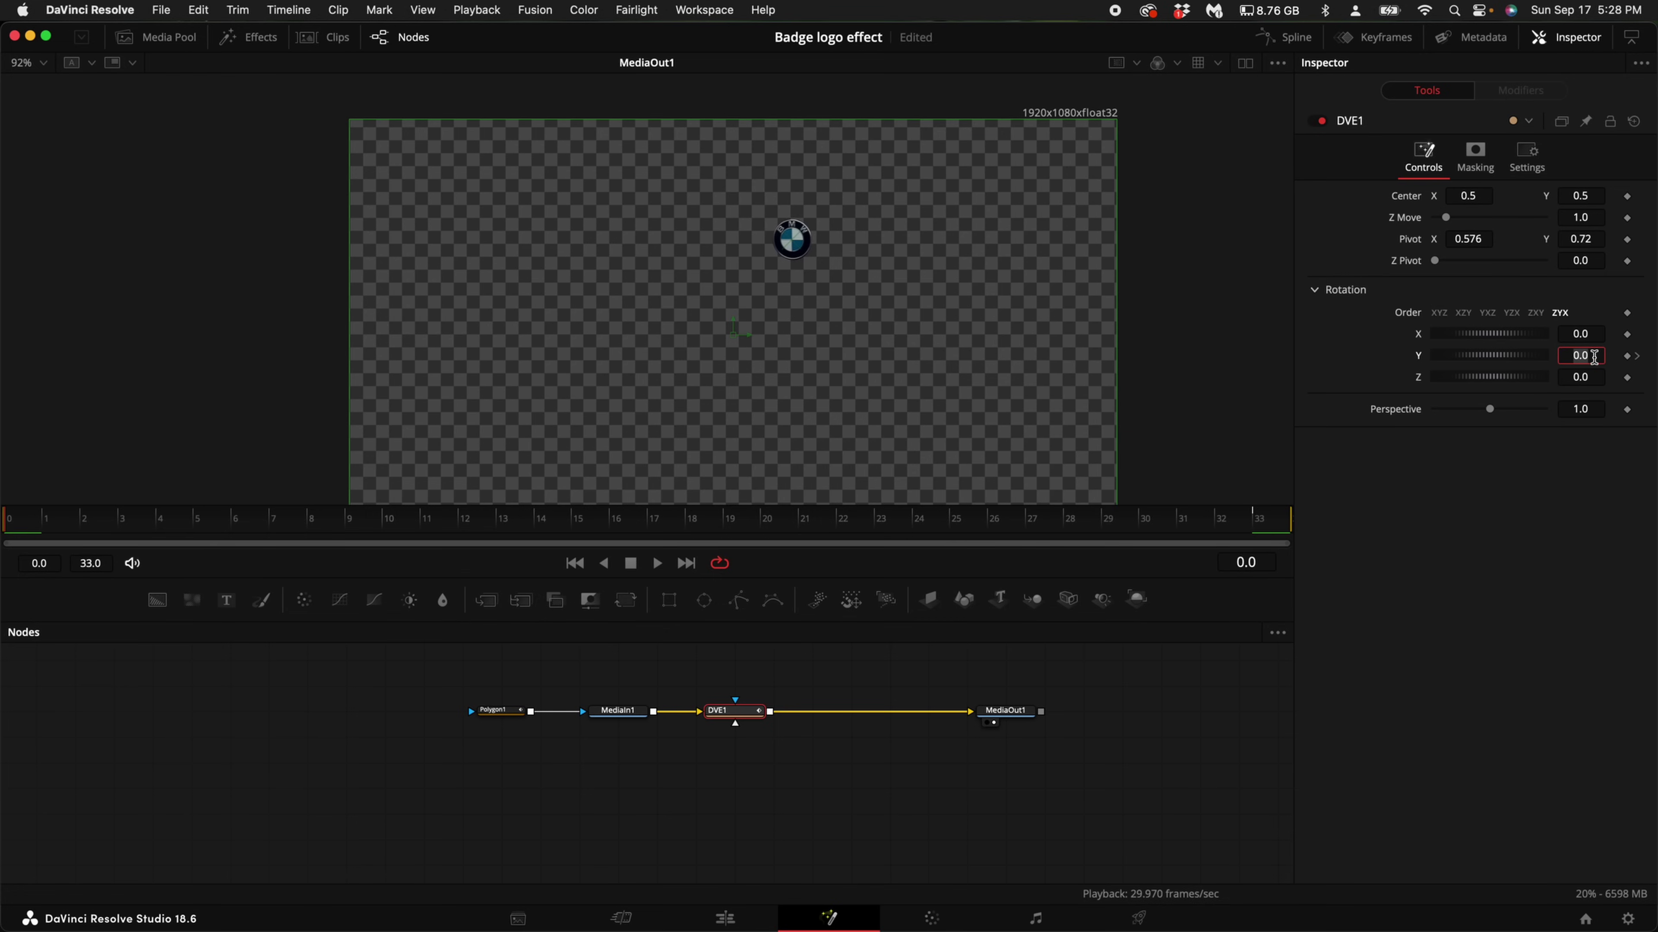
pyautogui.click(1593, 357)
pyautogui.write('-720')
pyautogui.press('Return')
pyautogui.press('space')
pyautogui.click(19, 525)
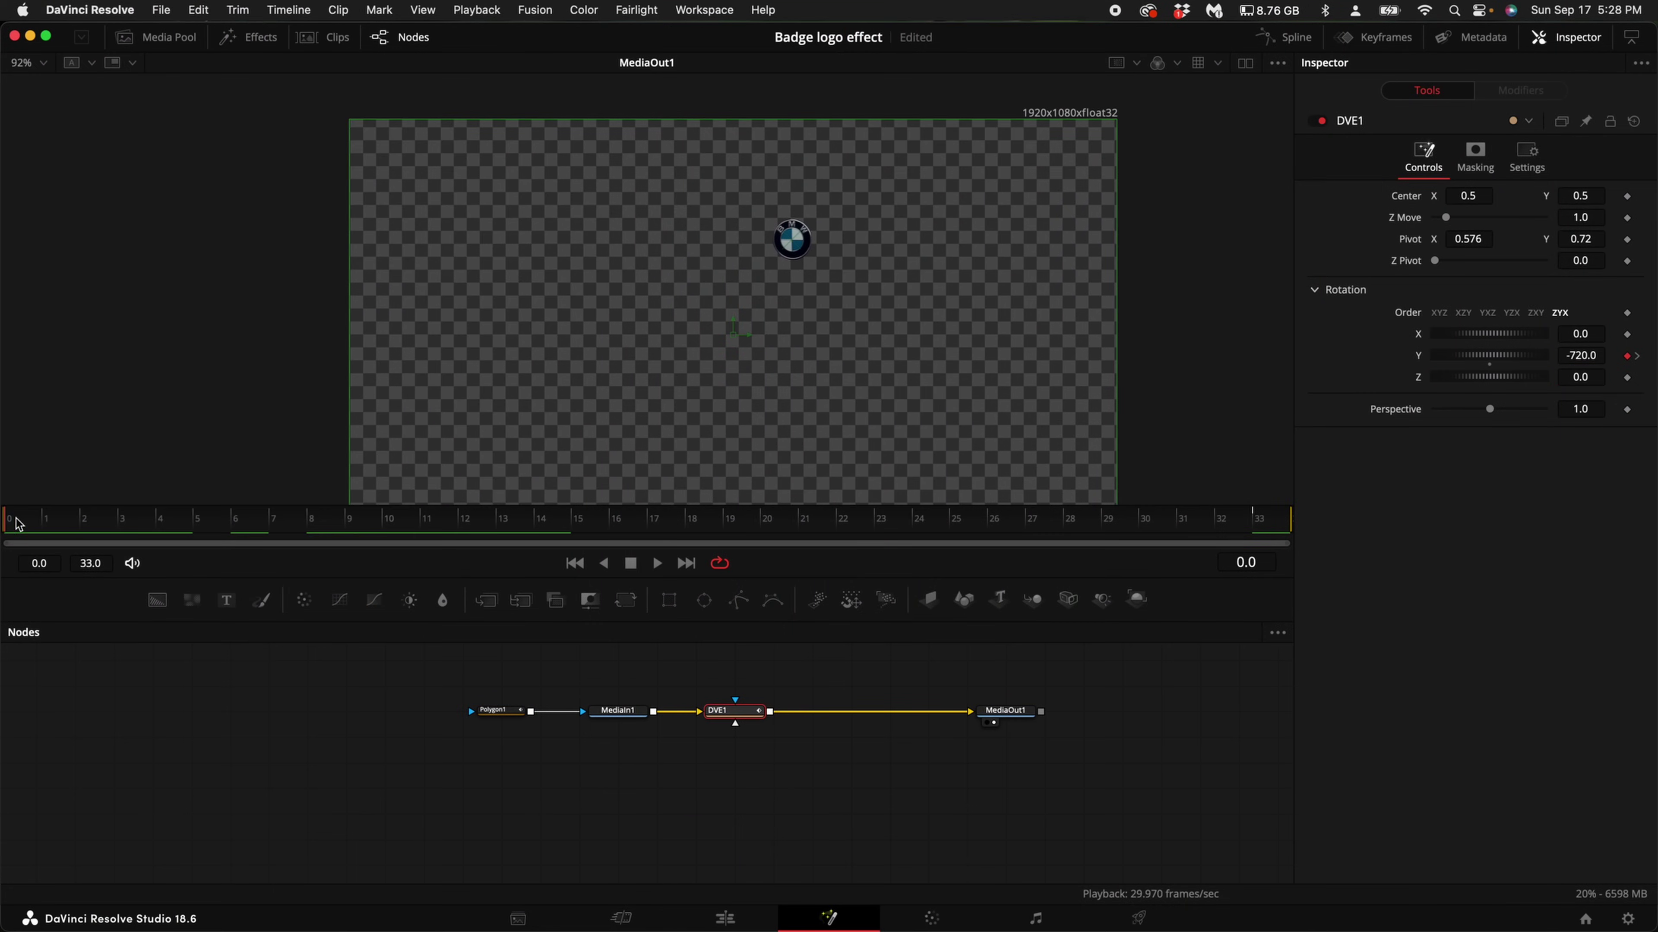
pyautogui.press('space')
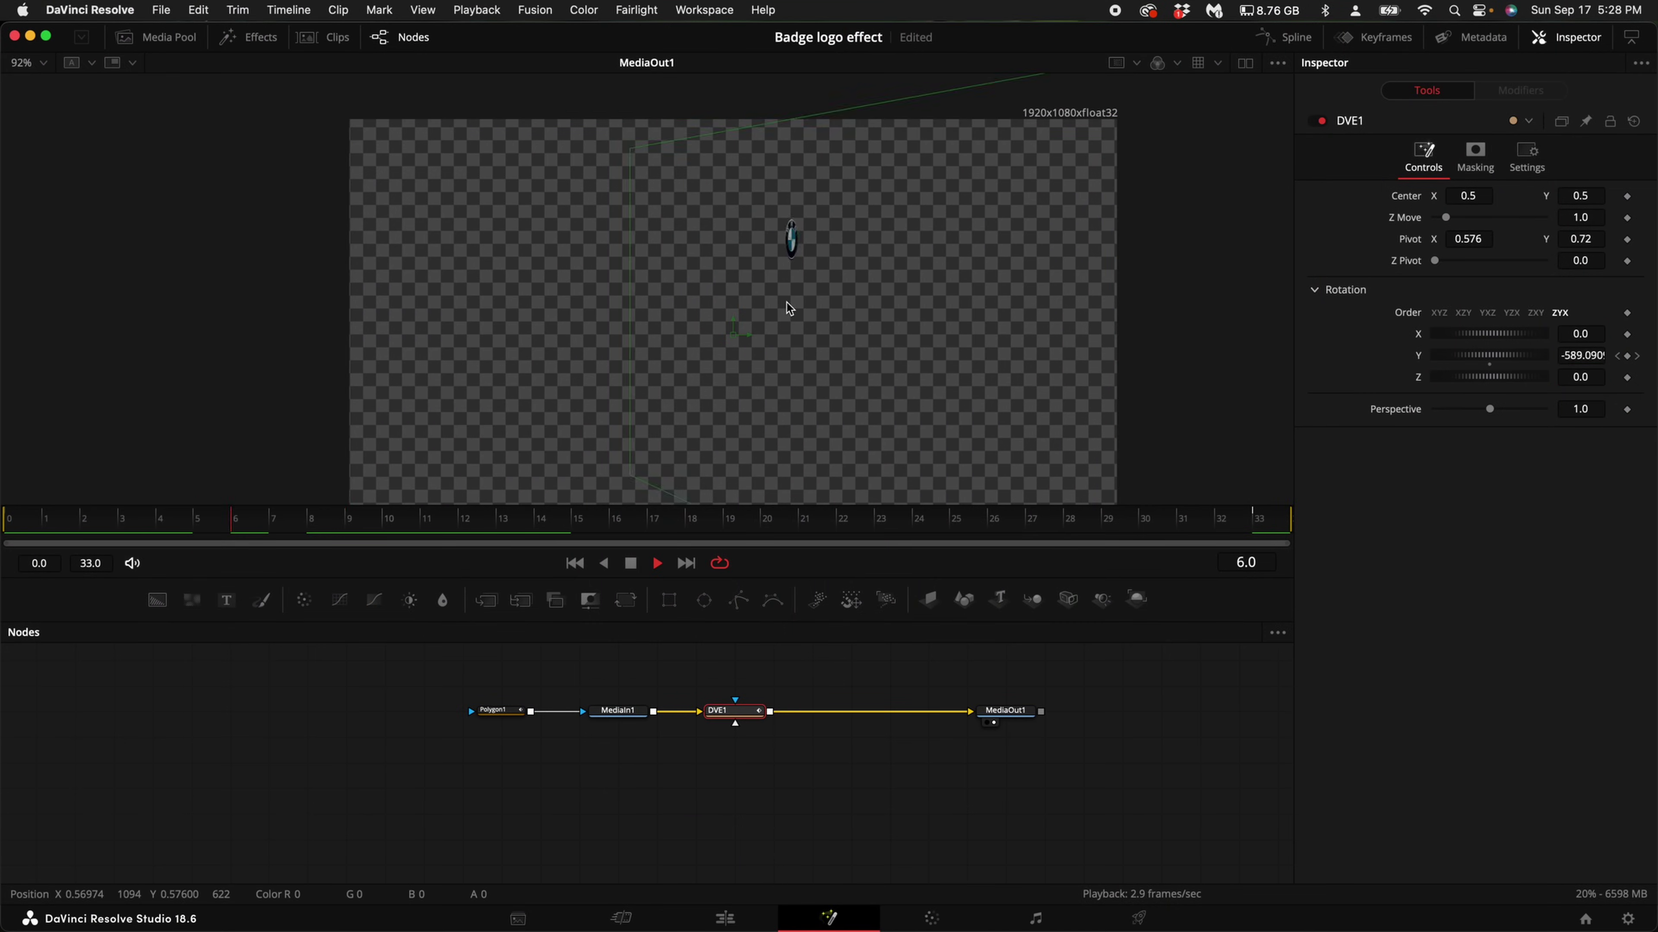
pyautogui.moveTo(1008, 711); pyautogui.dragTo(1086, 711)
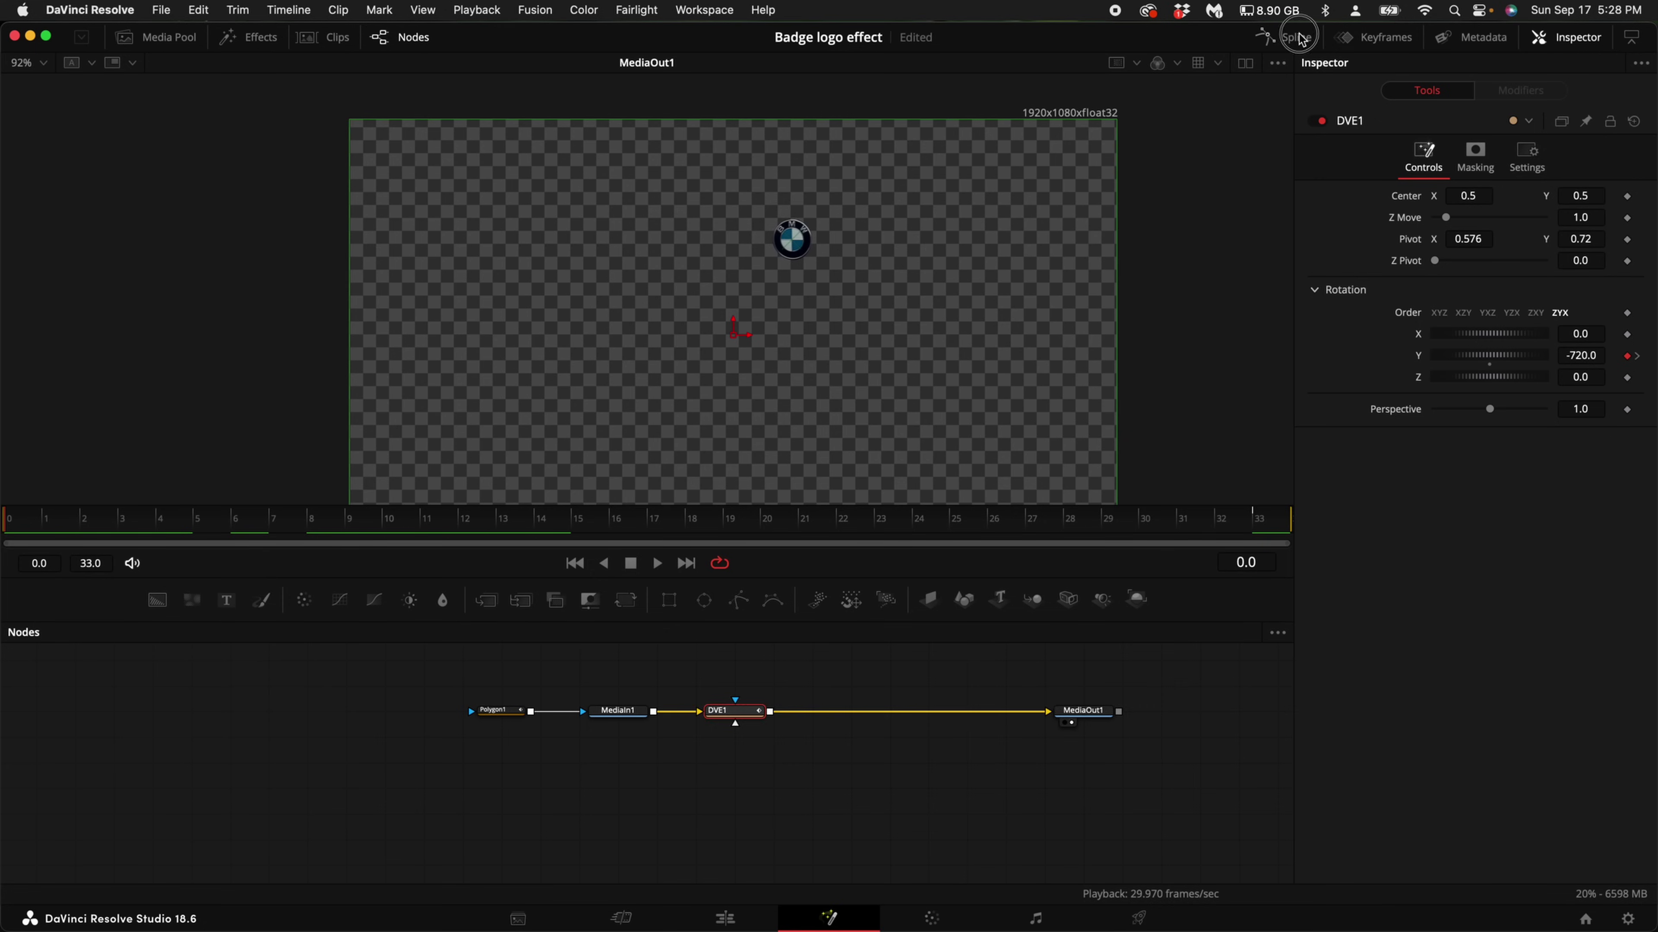
# Step: Show the DVE1 Y Rotation curve in the Spline editor and smooth its keyframes
pyautogui.click(1283, 37)
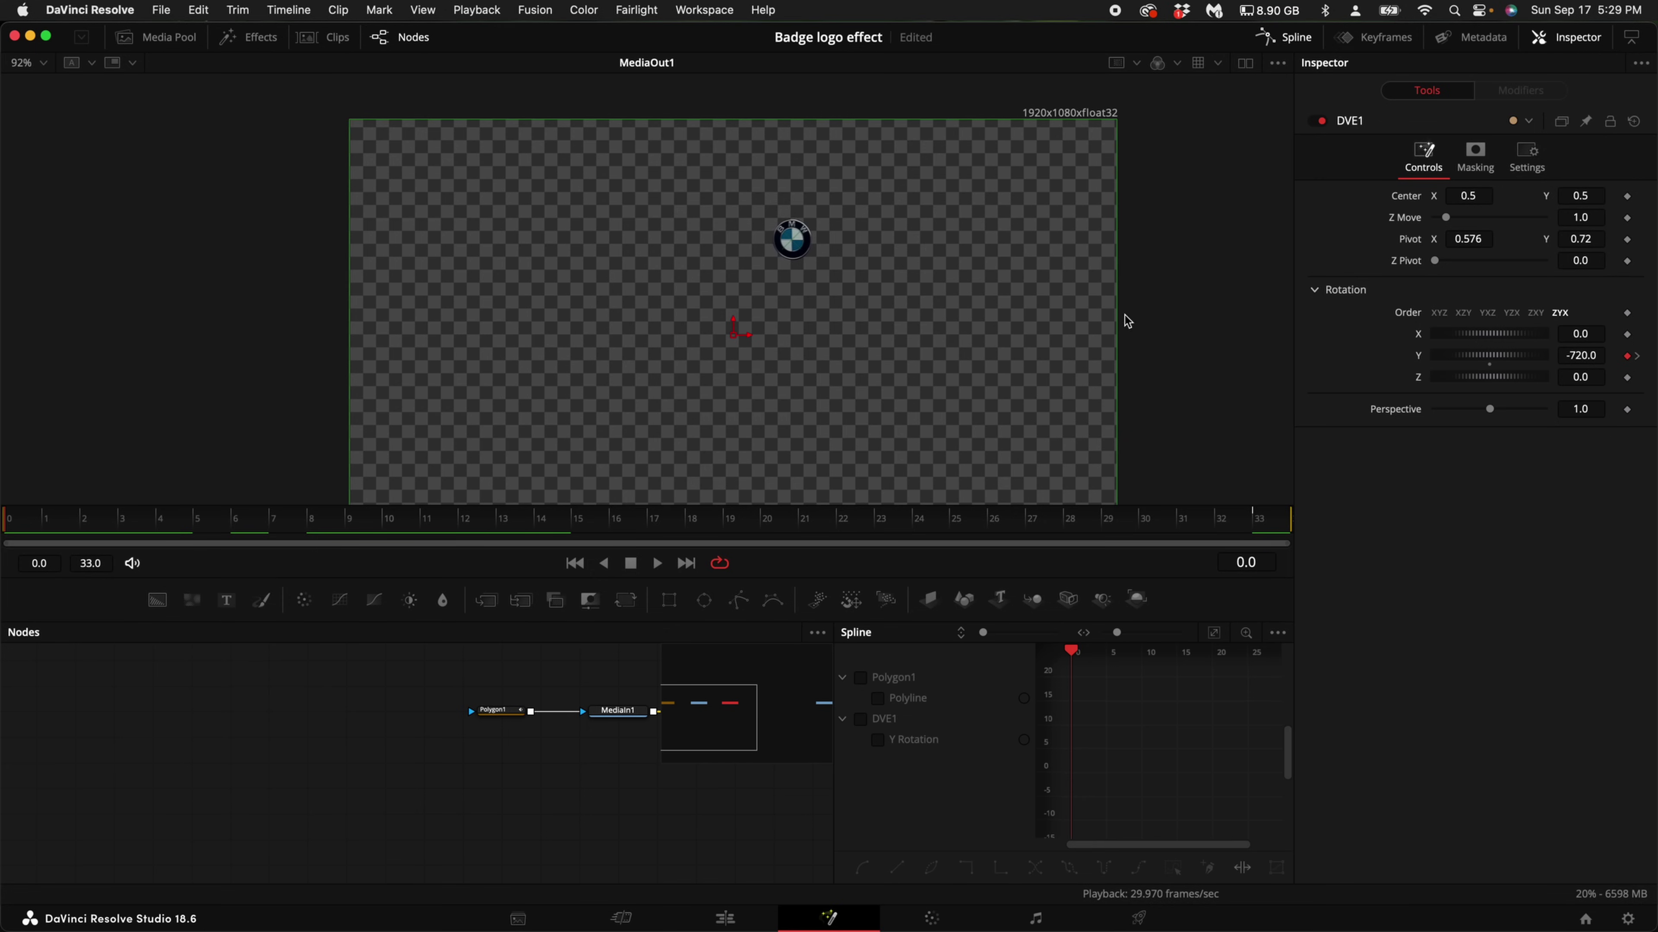
pyautogui.click(878, 740)
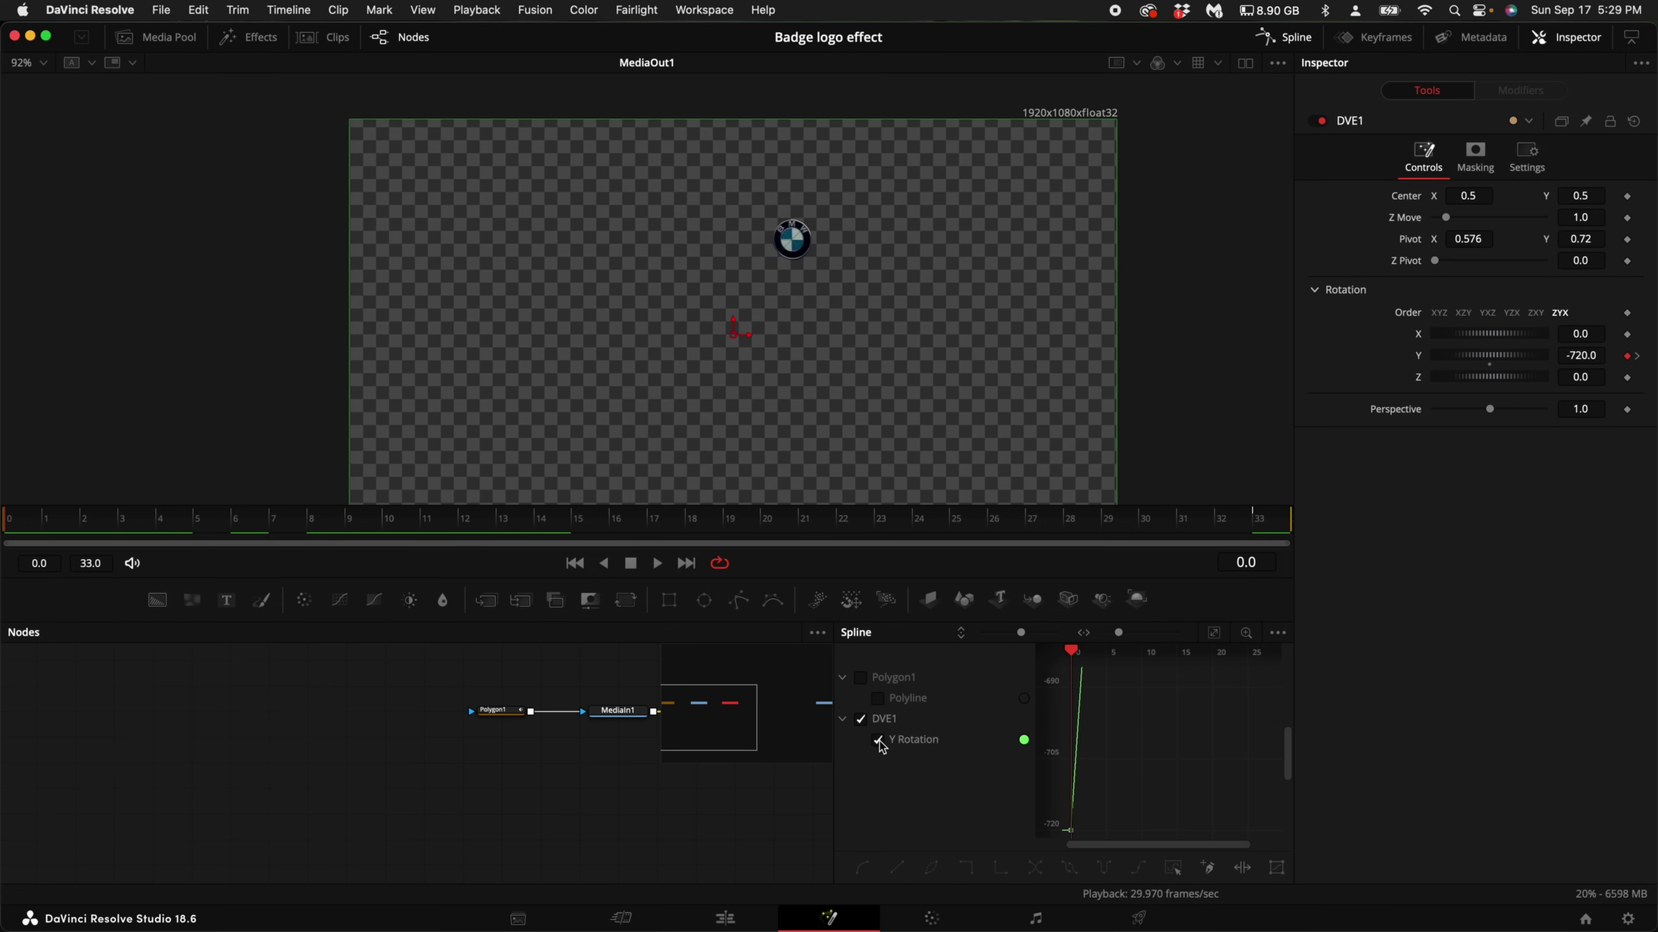
pyautogui.click(1217, 635)
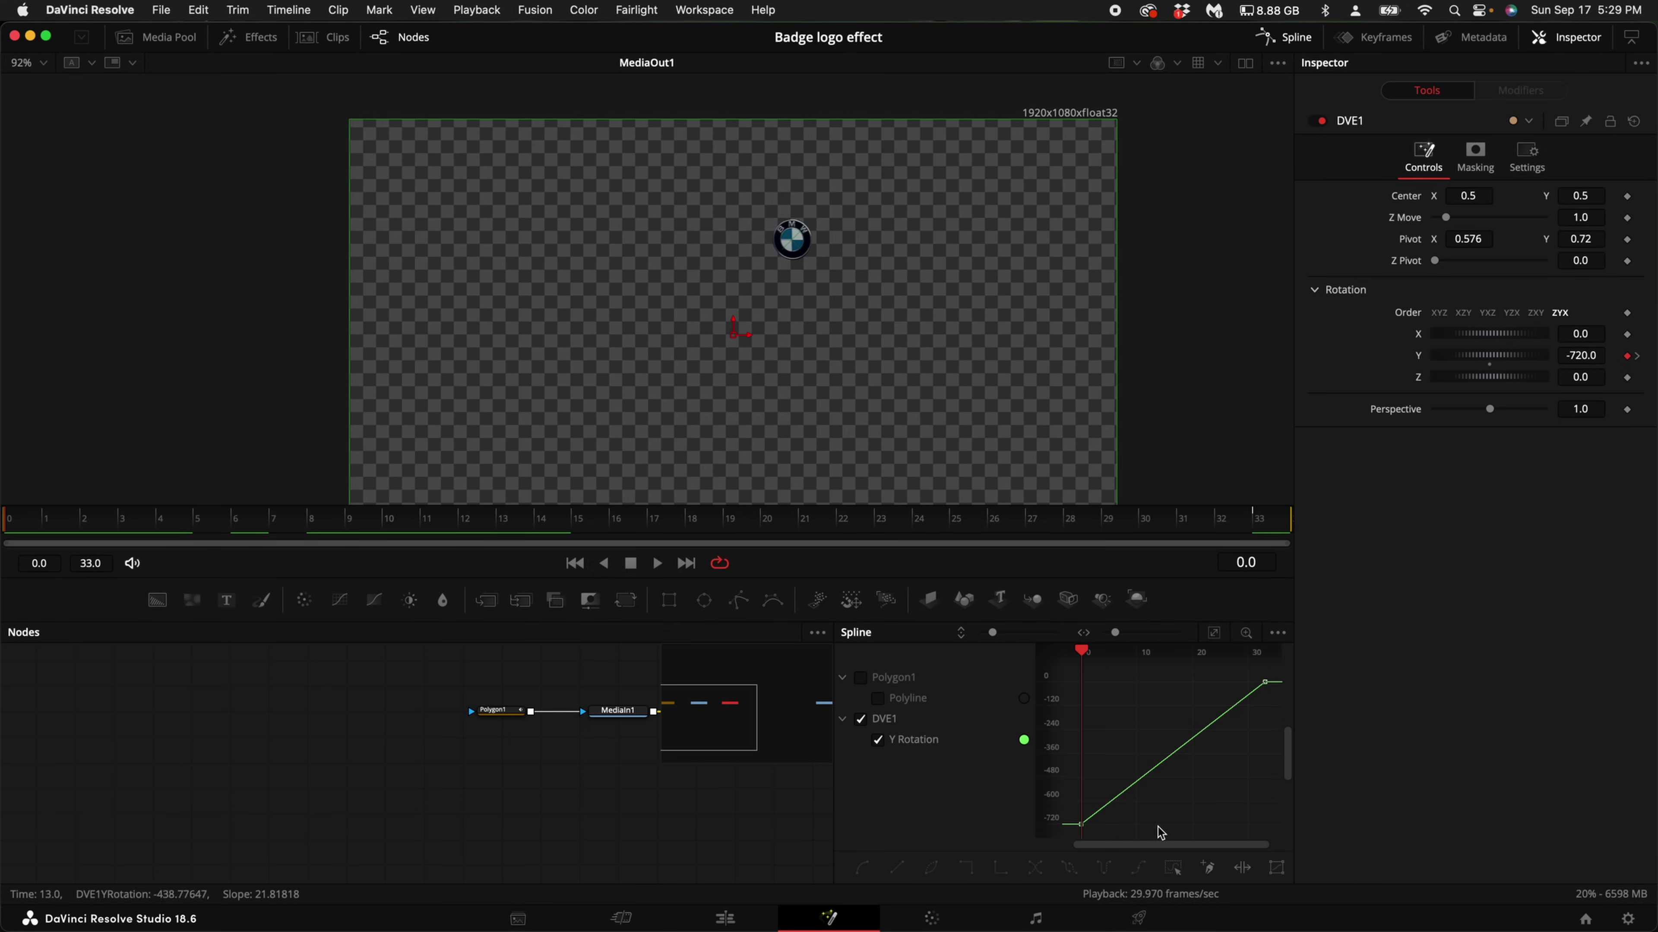
pyautogui.moveTo(1183, 824); pyautogui.dragTo(1260, 709)
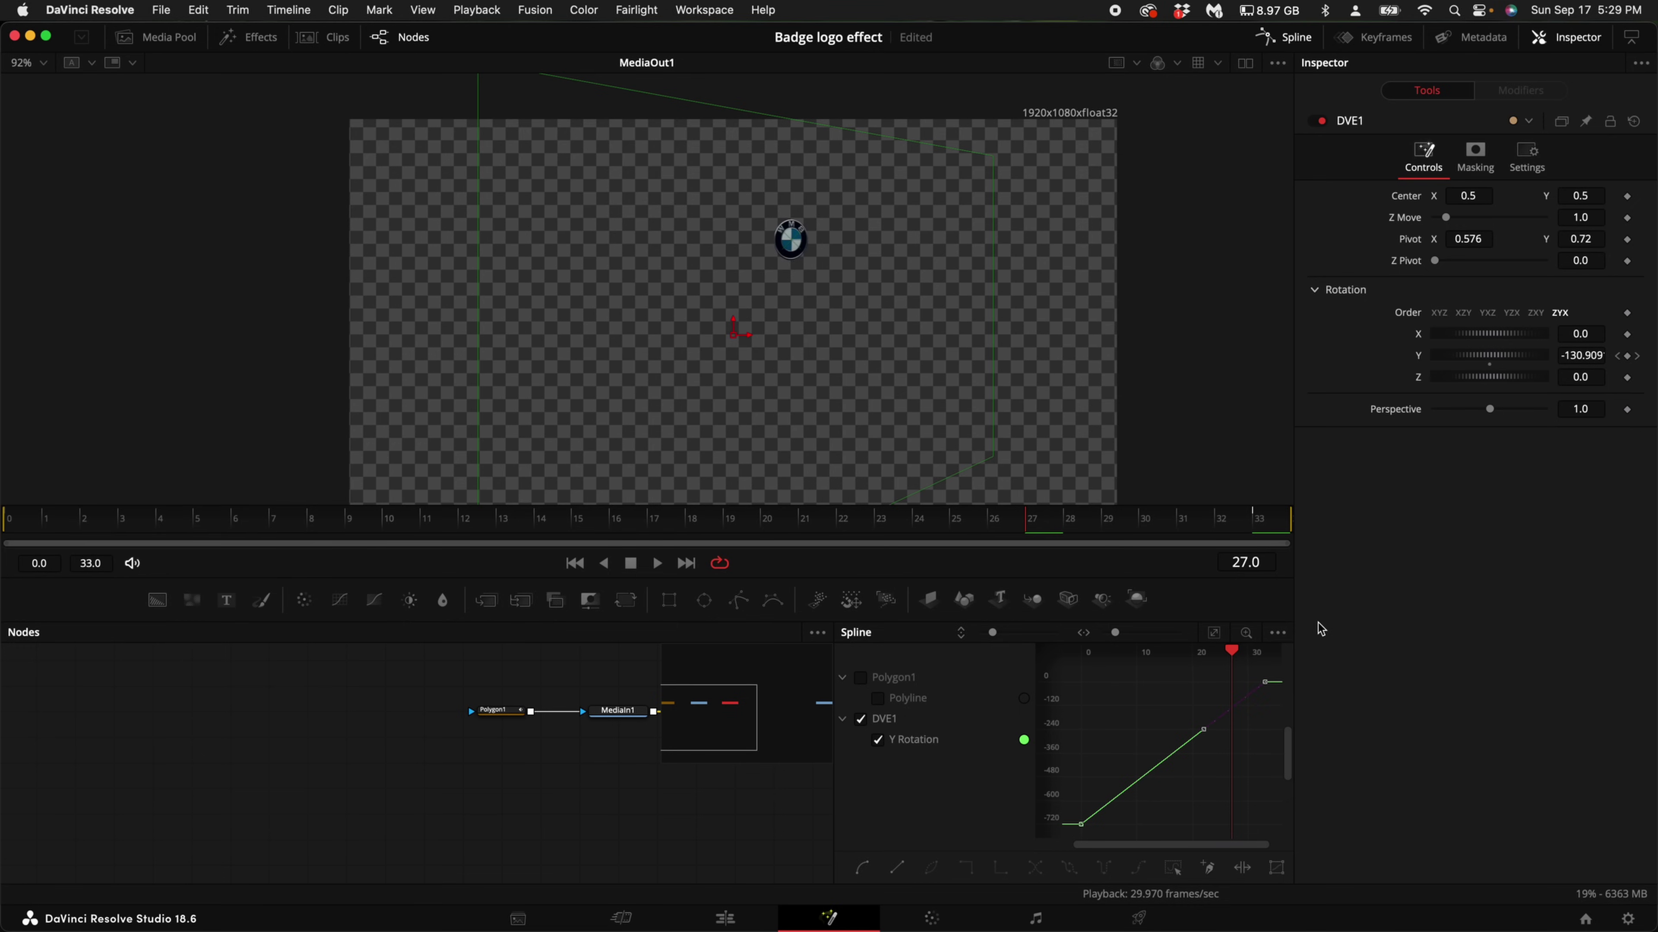
pyautogui.press('s')
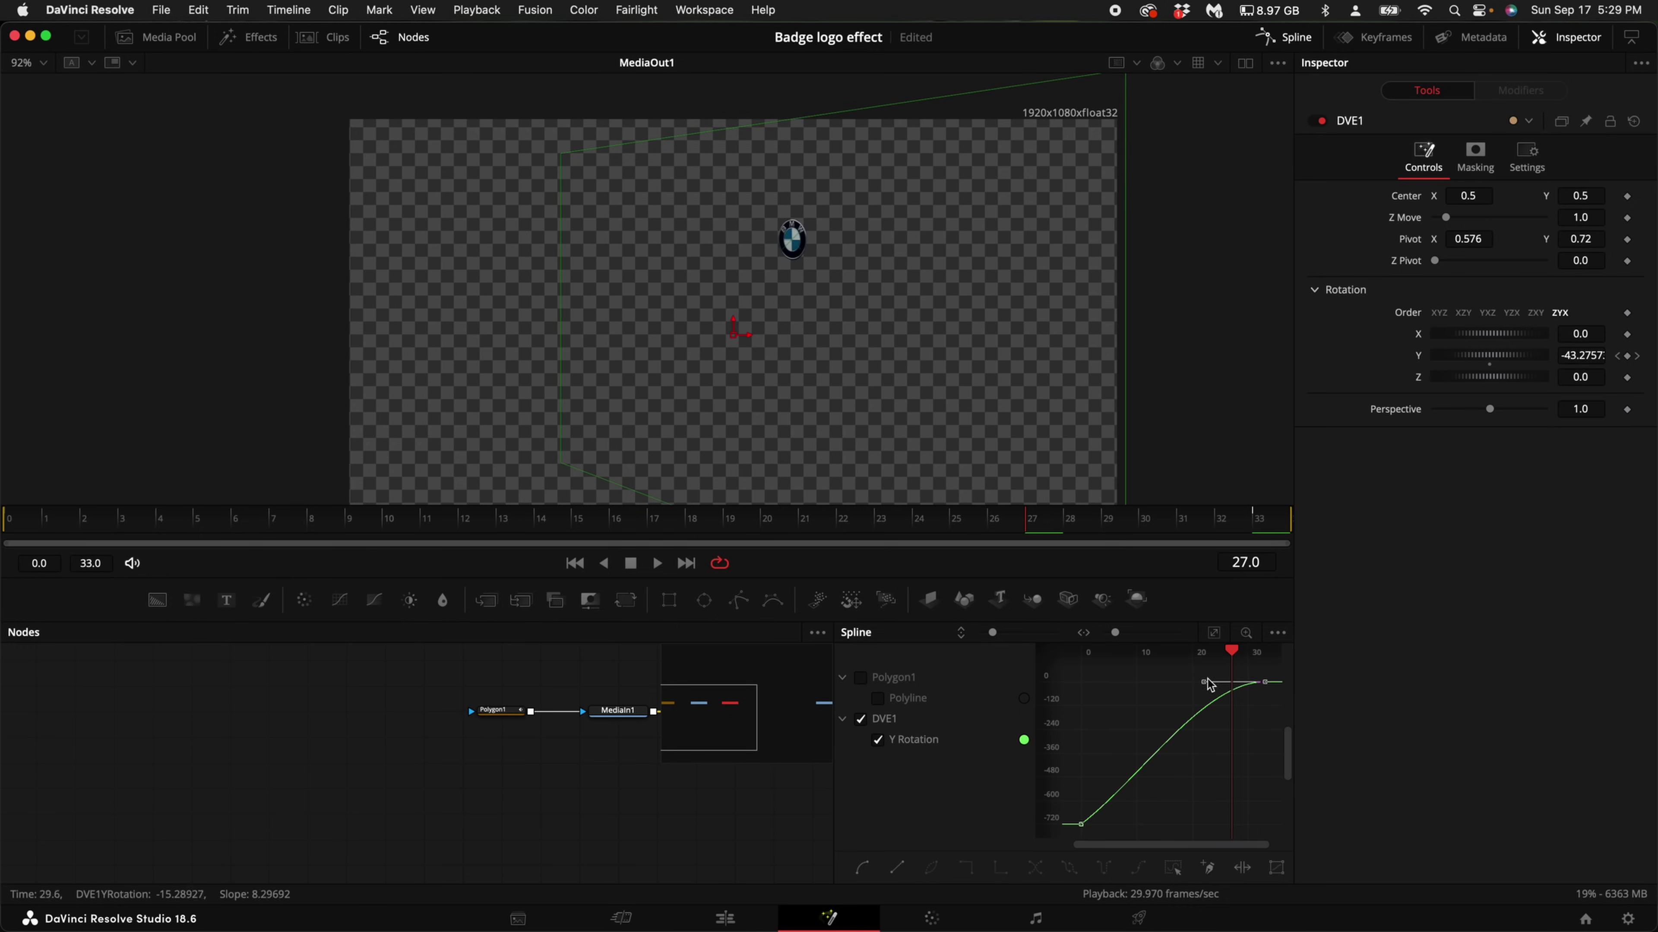
pyautogui.press('space')
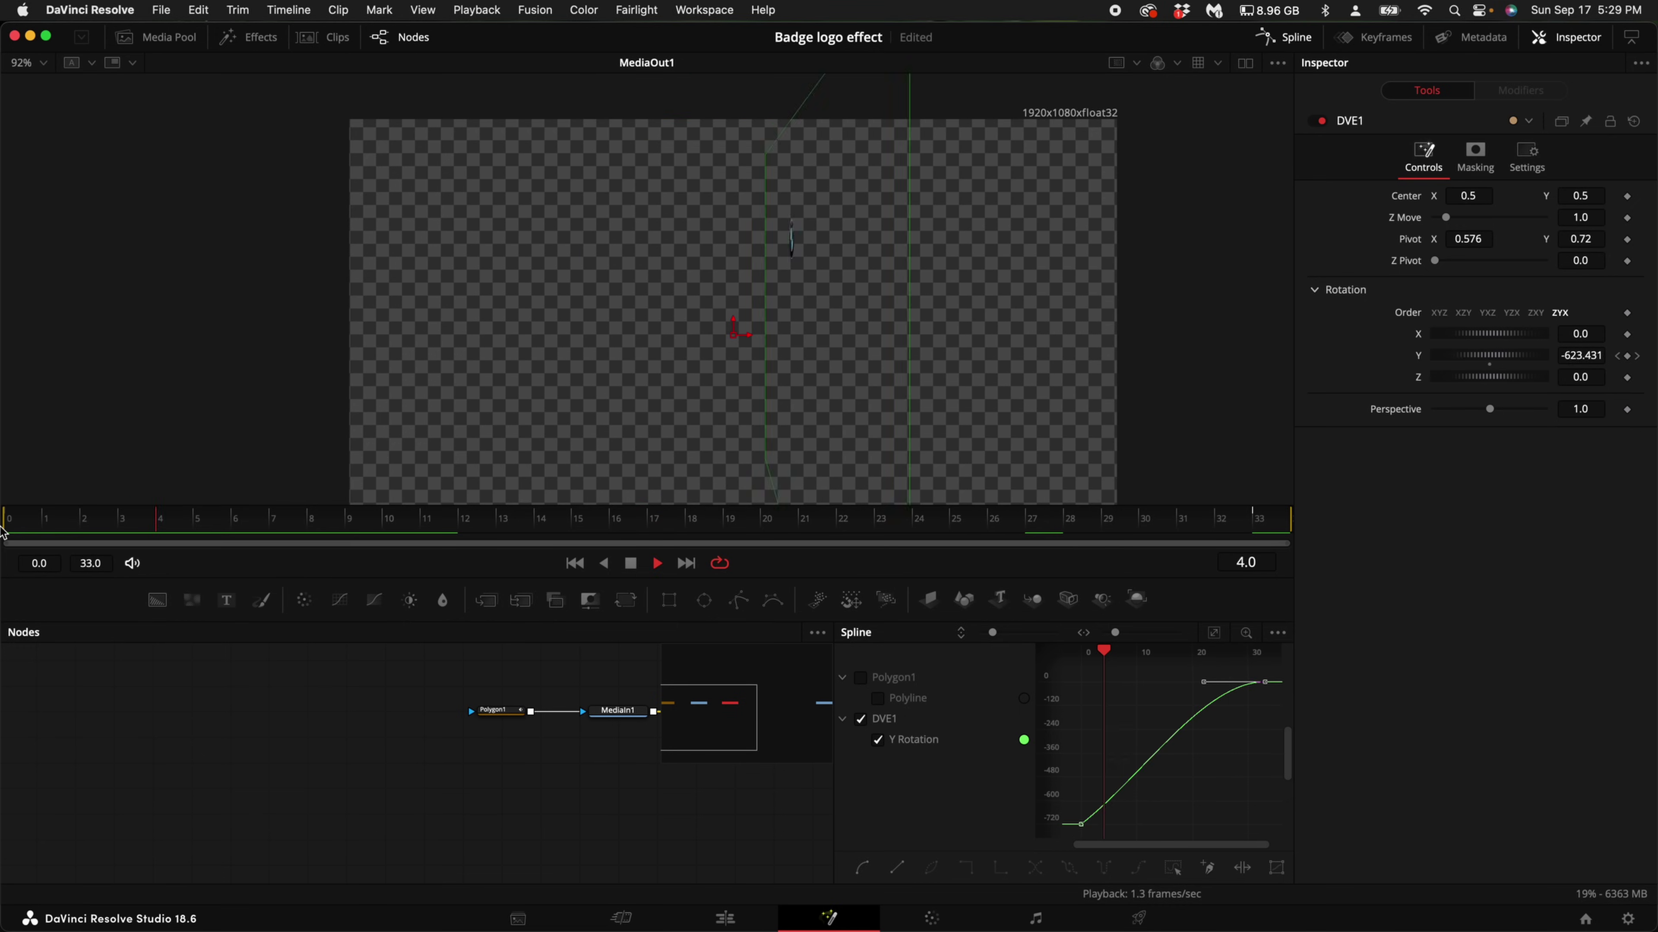
# Step: Adjust the Bezier handles for a fast launch and gentle stop, then scrub to check
pyautogui.click(1081, 824)
pyautogui.press('space')
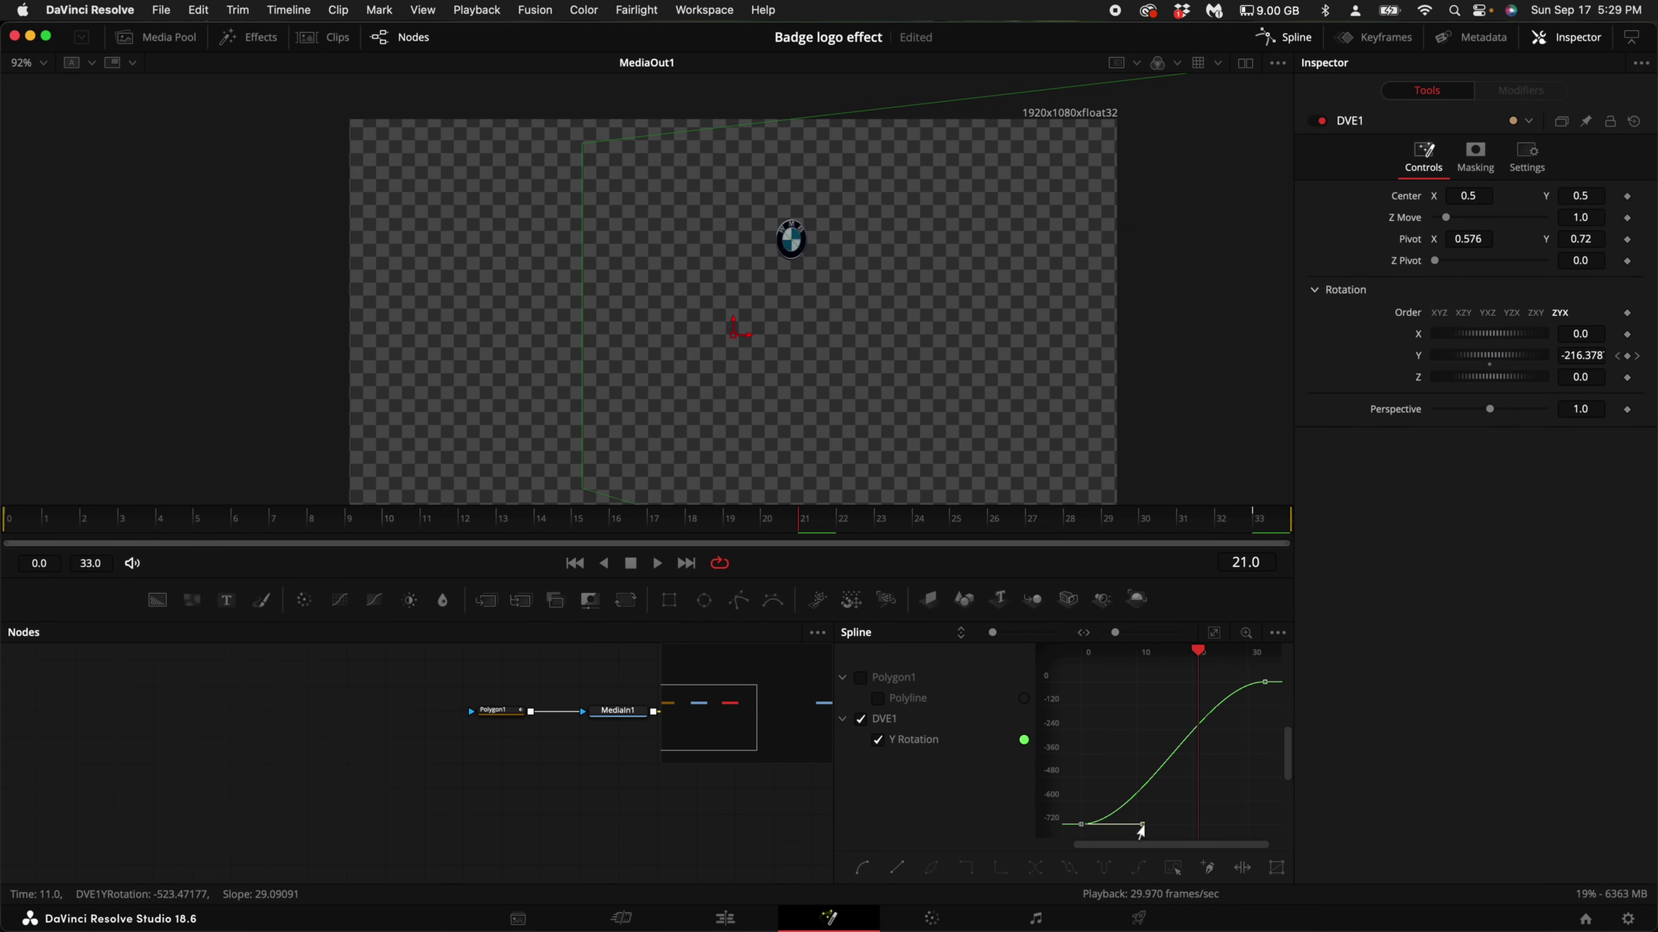
pyautogui.moveTo(1141, 828); pyautogui.dragTo(1076, 762)
pyautogui.click(1264, 681)
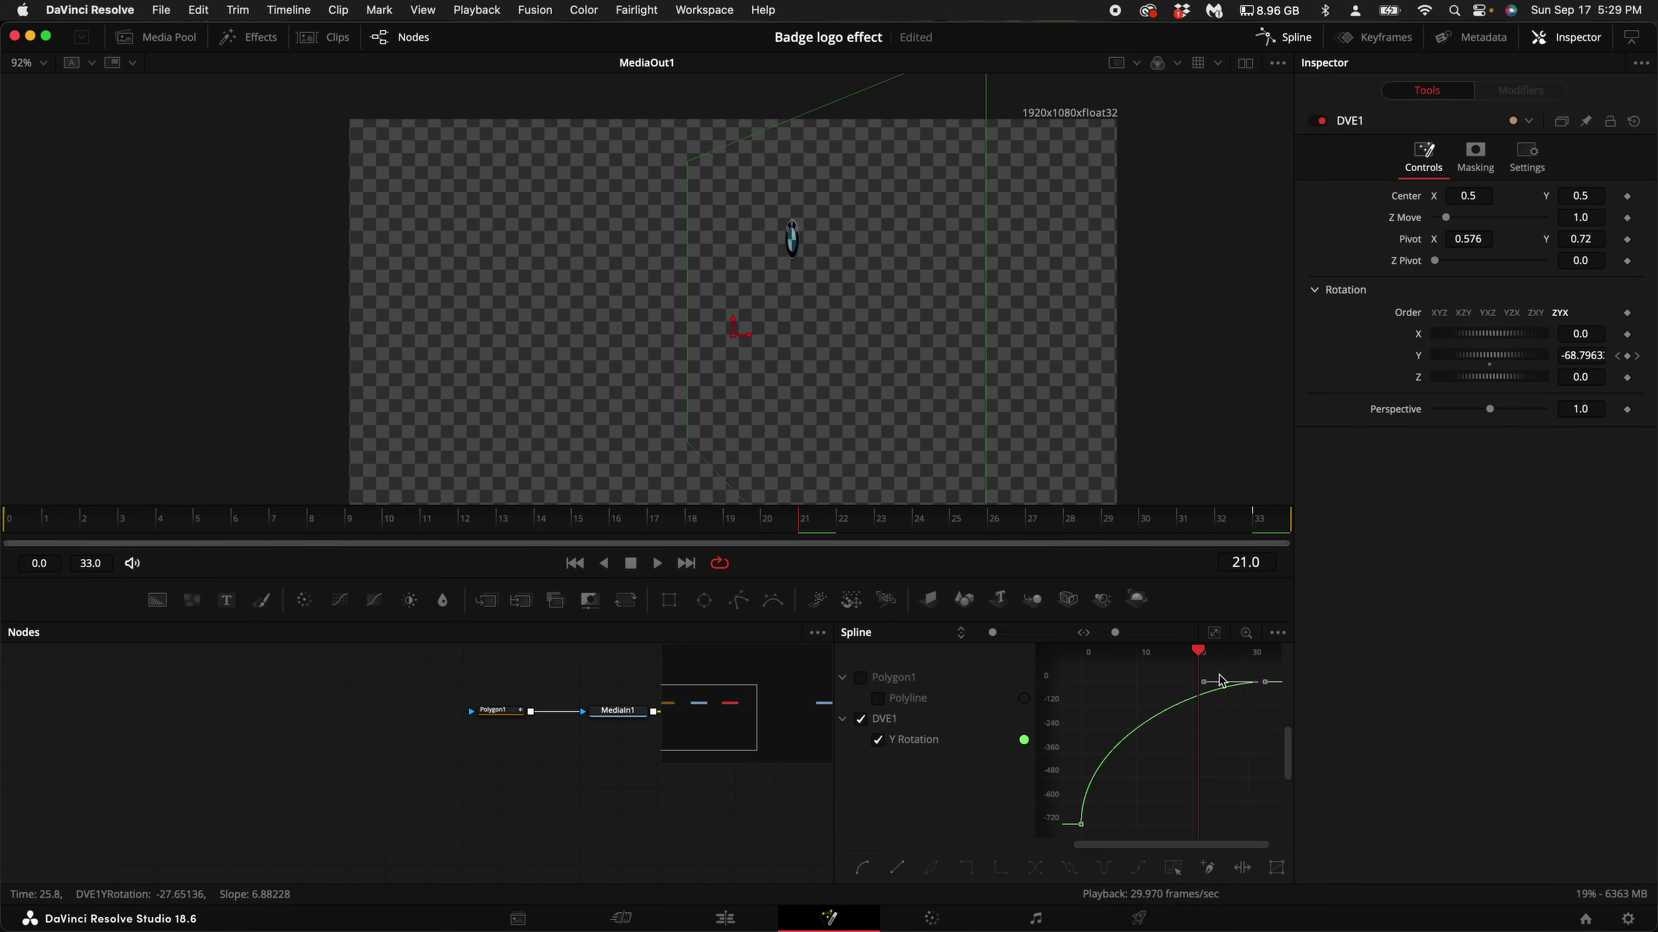
pyautogui.moveTo(1196, 688); pyautogui.dragTo(1171, 681)
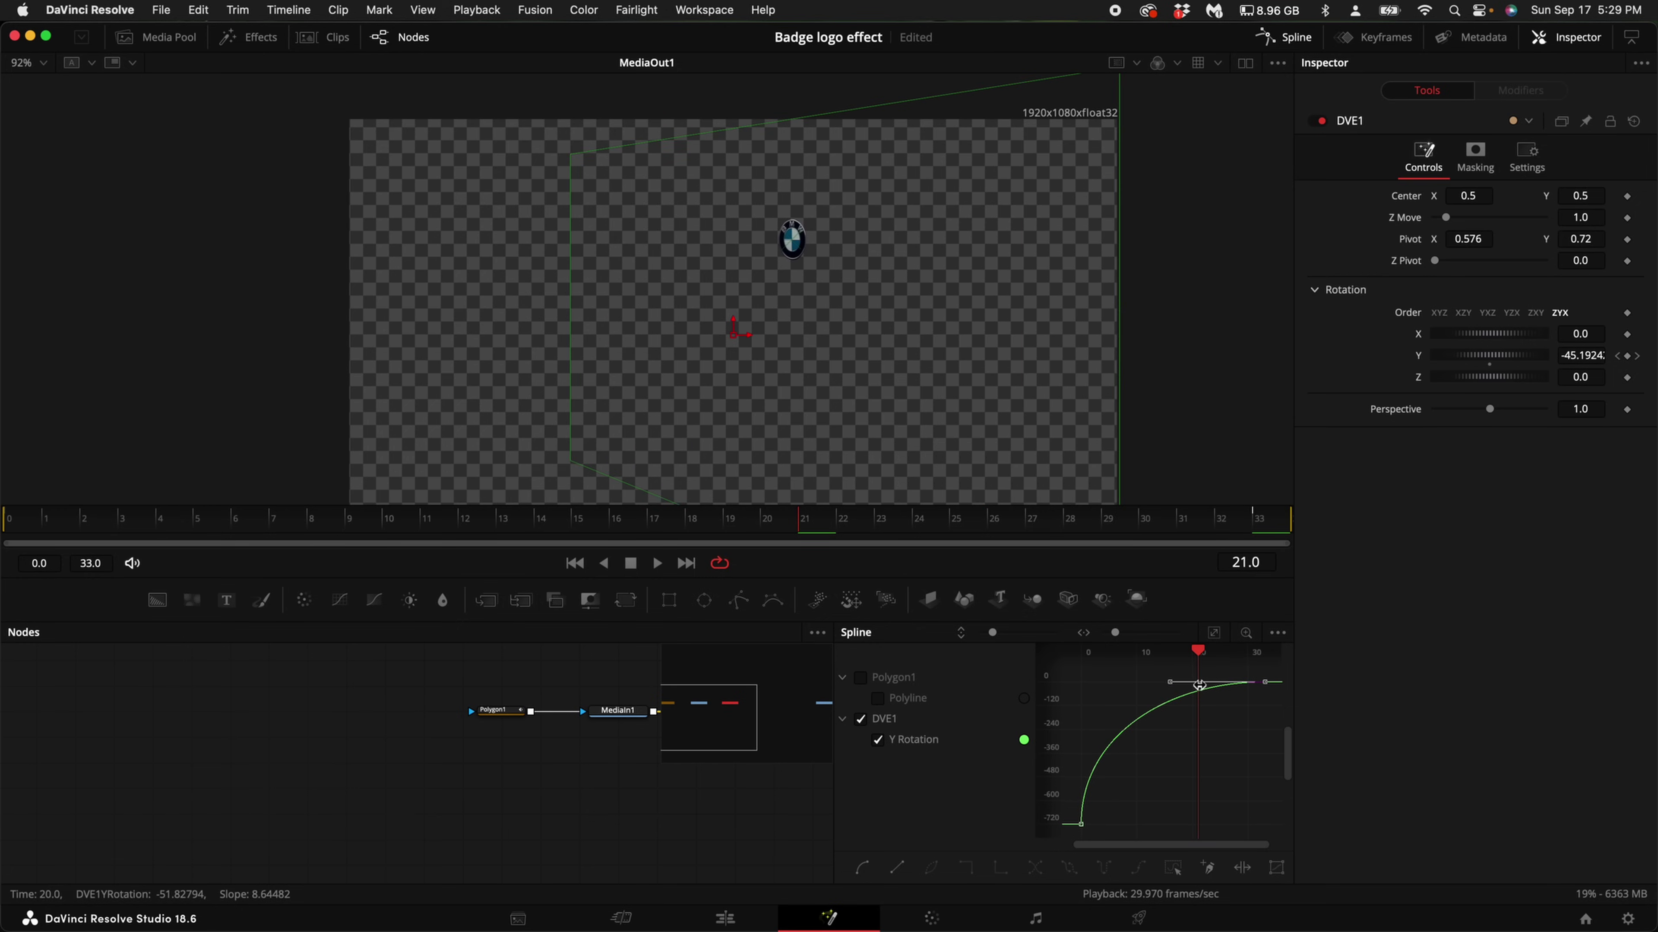
pyautogui.moveTo(608, 520); pyautogui.dragTo(491, 520)
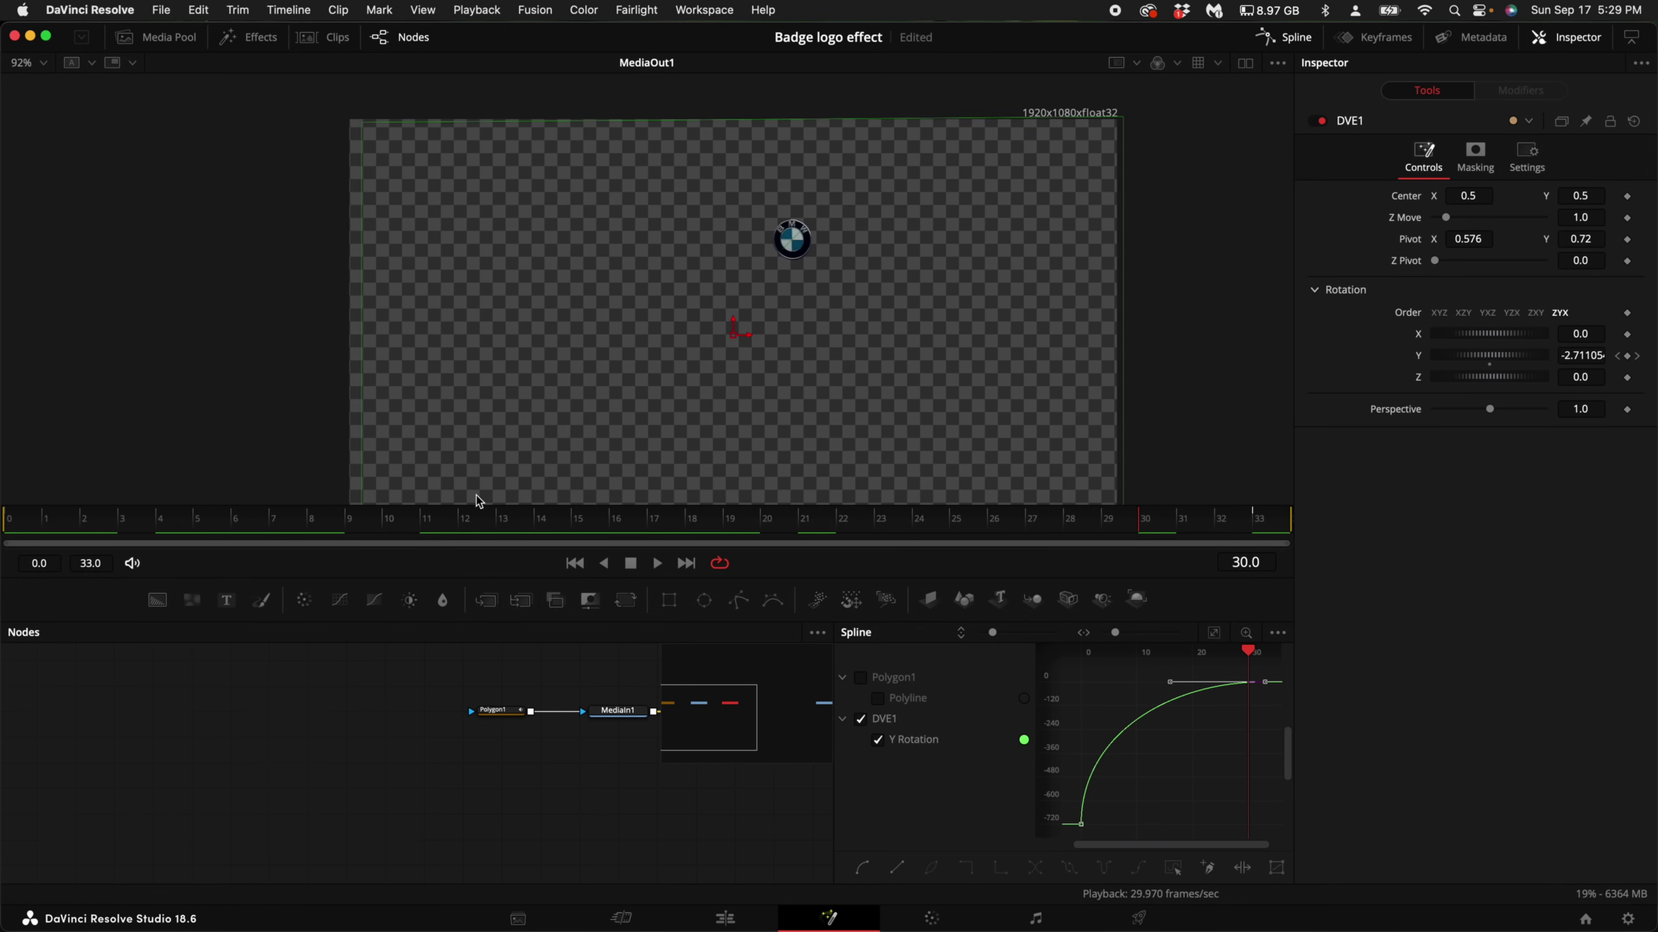
pyautogui.click(3, 519)
pyautogui.moveTo(3, 519); pyautogui.dragTo(497, 517)
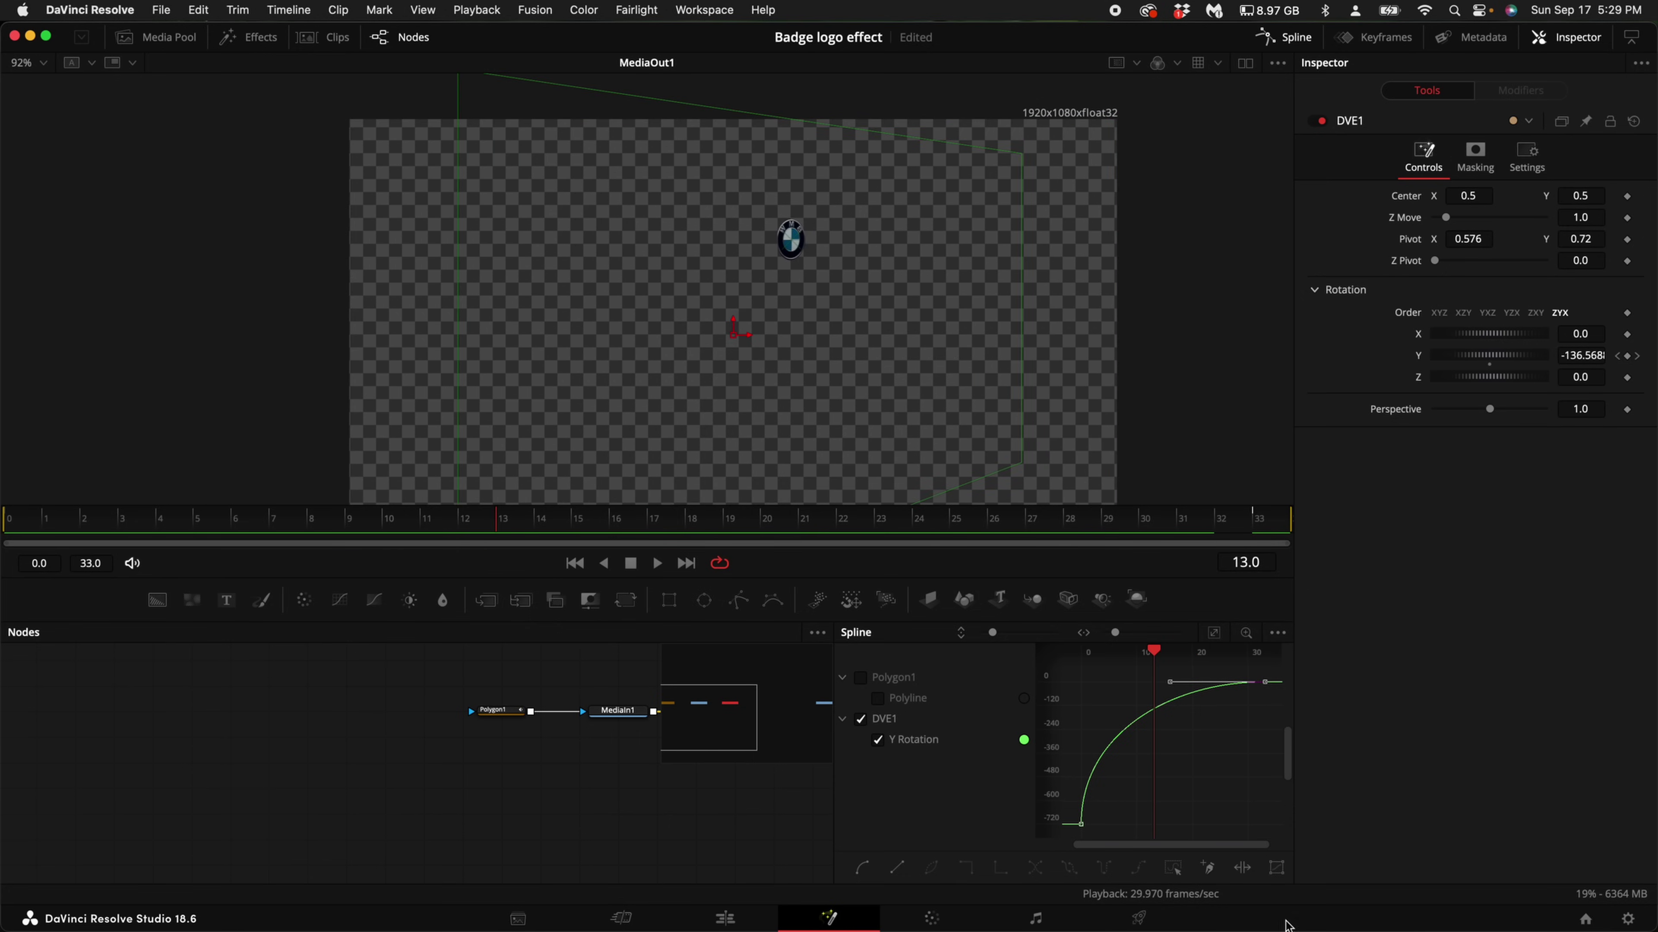
pyautogui.click(1296, 39)
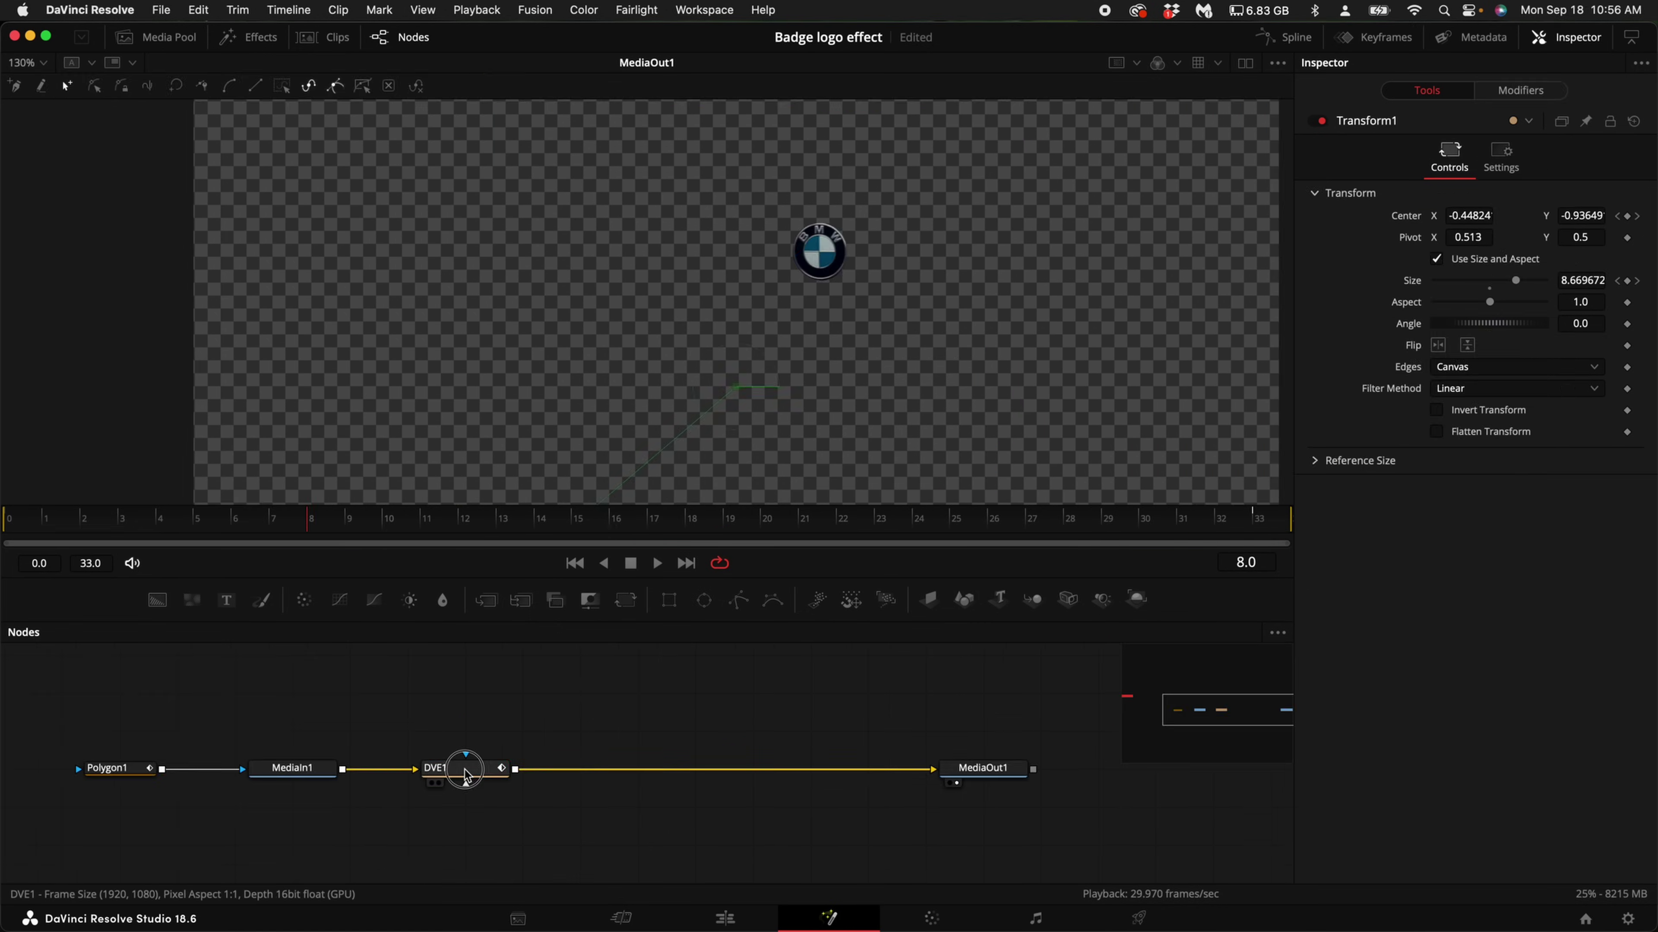
# Step: Insert a Transform node after DVE1 using the 'trans' tool search
pyautogui.click(477, 763)
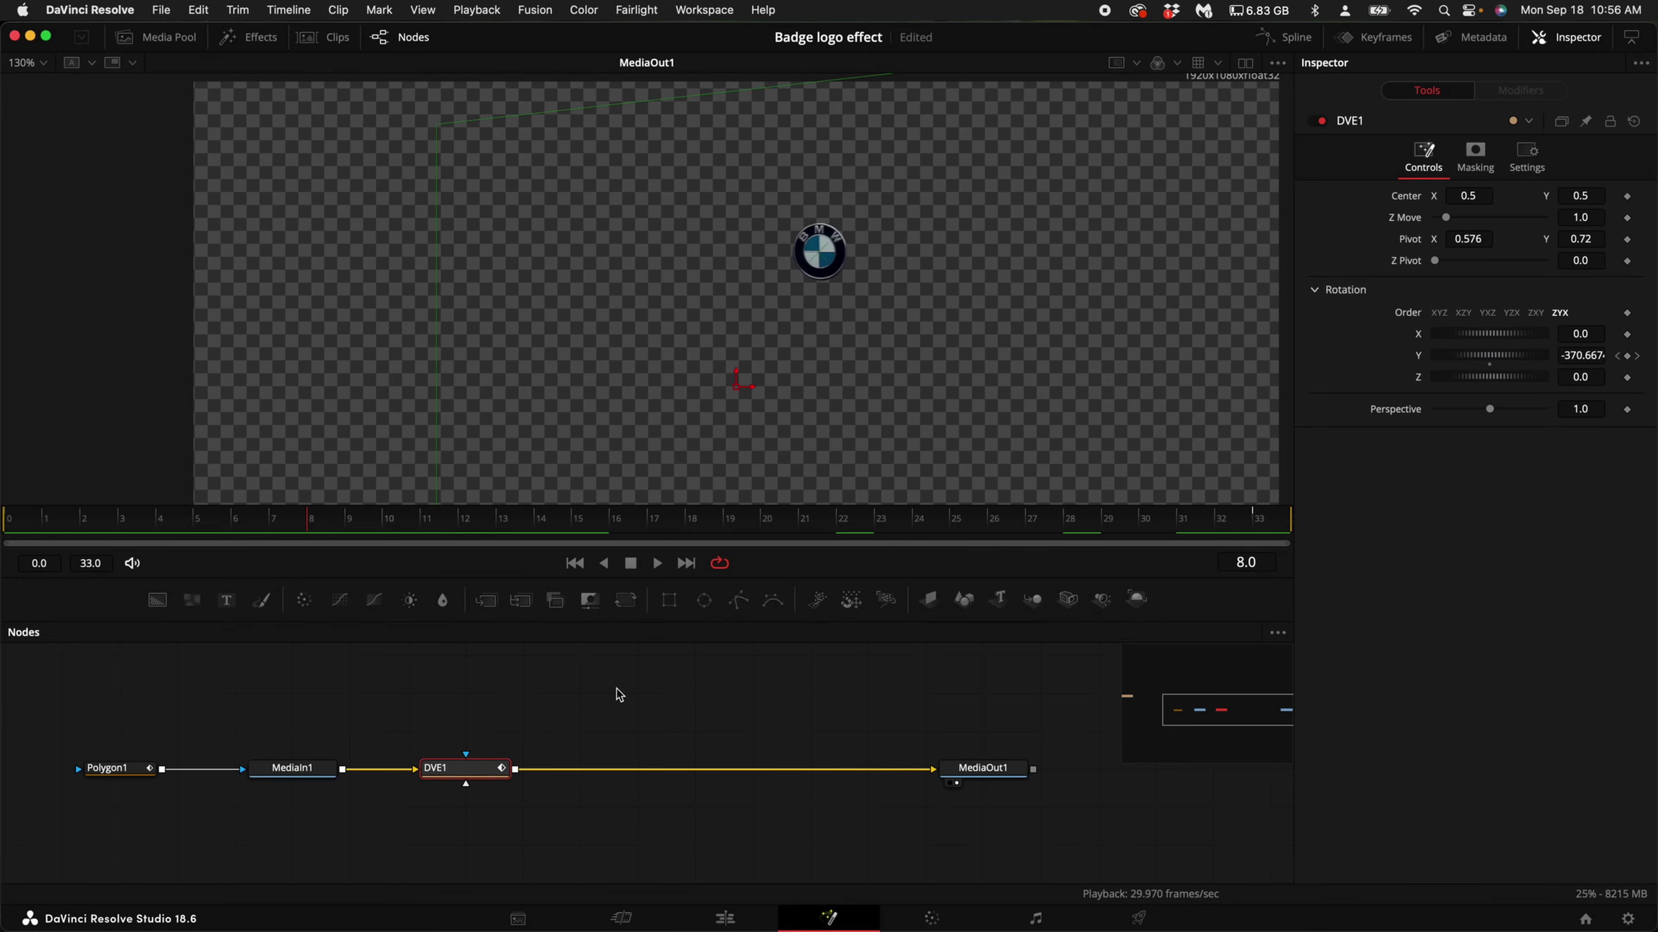
pyautogui.hotkey('shift', 'space')
pyautogui.write('trans')
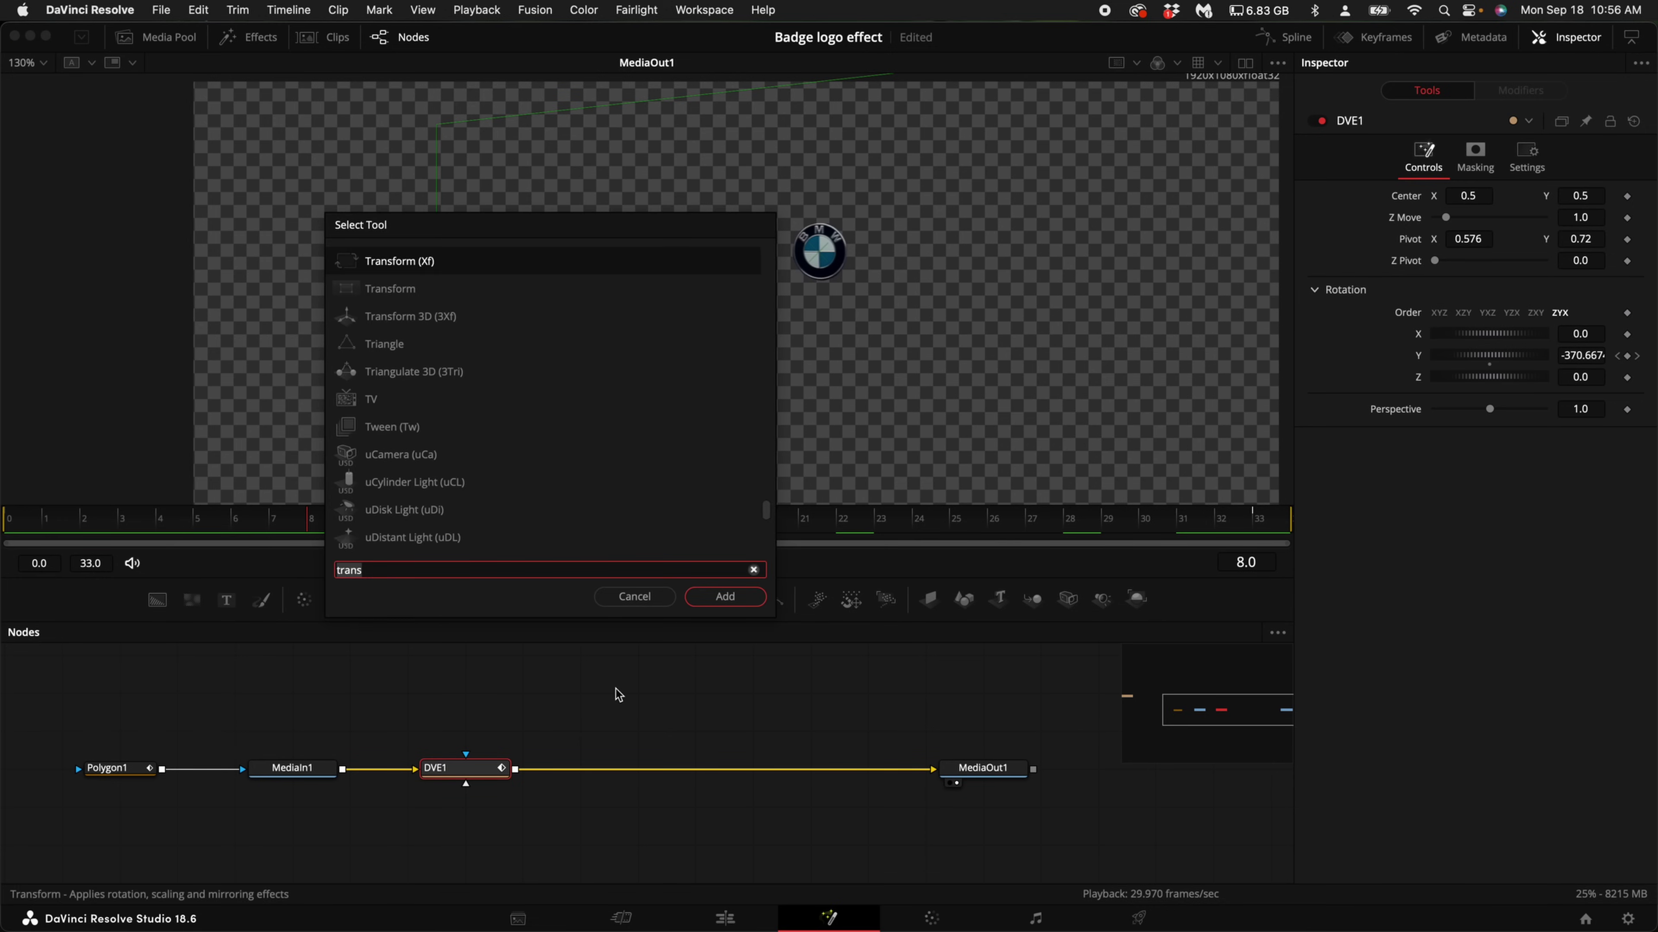
pyautogui.press('Return')
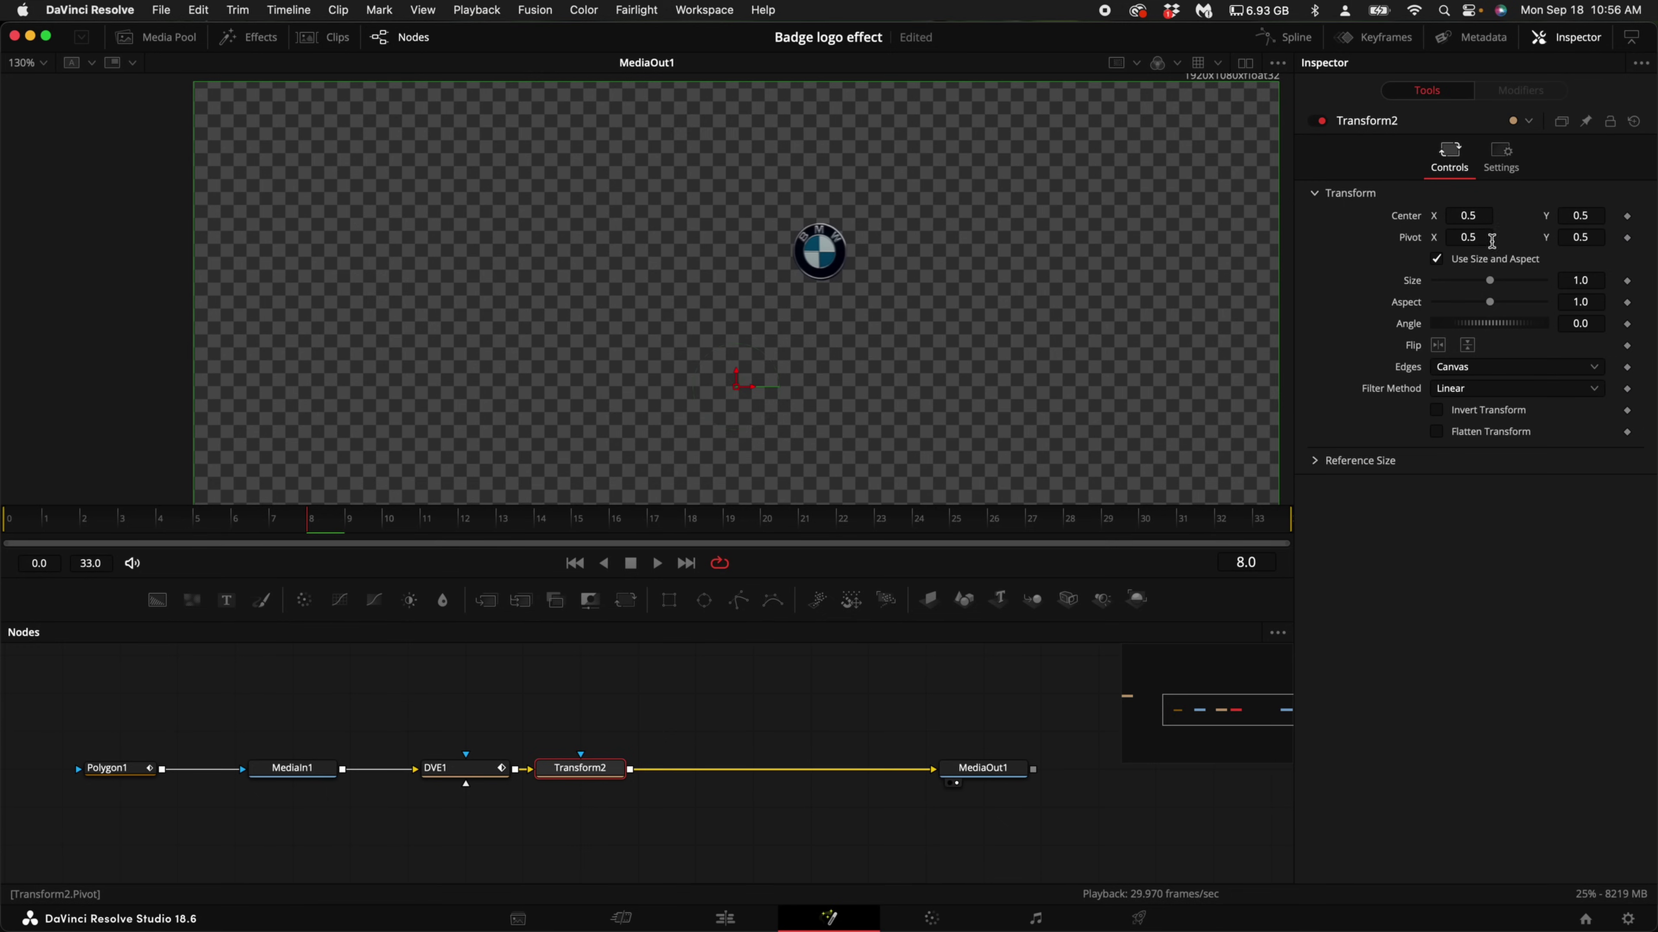
# Step: Set the Transform2 pivot to X 0.577, Y 0.722 on the logo
pyautogui.moveTo(1473, 237); pyautogui.dragTo(948, 241)
pyautogui.scroll(4, 831, 245)
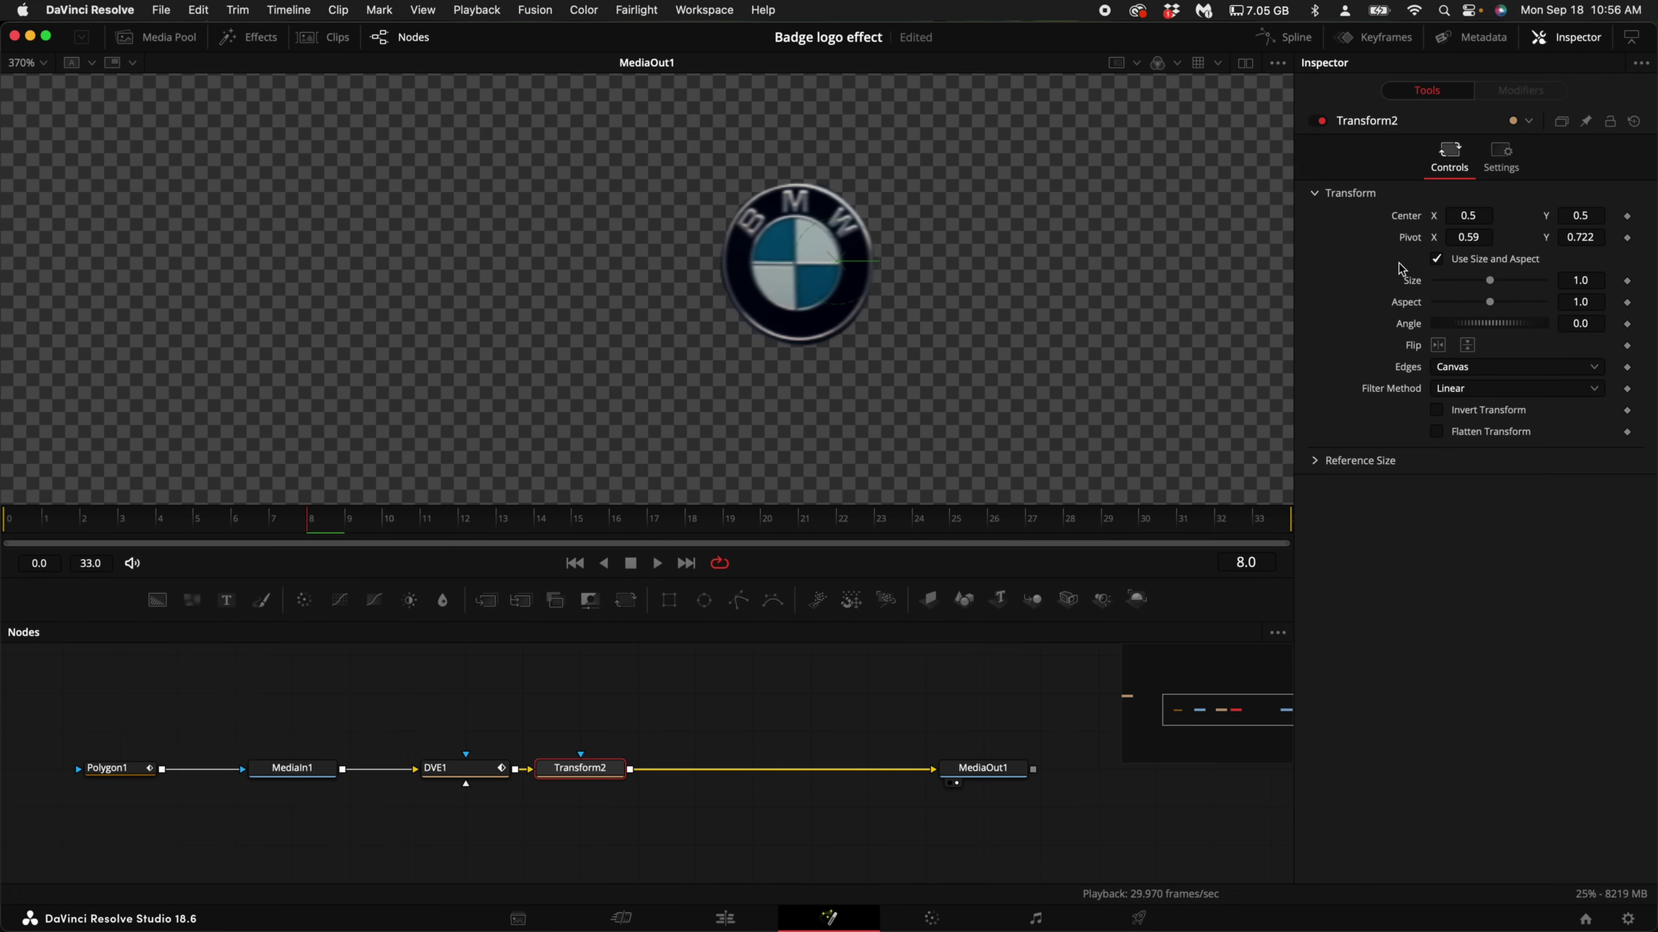
pyautogui.moveTo(1469, 238); pyautogui.dragTo(1460, 237)
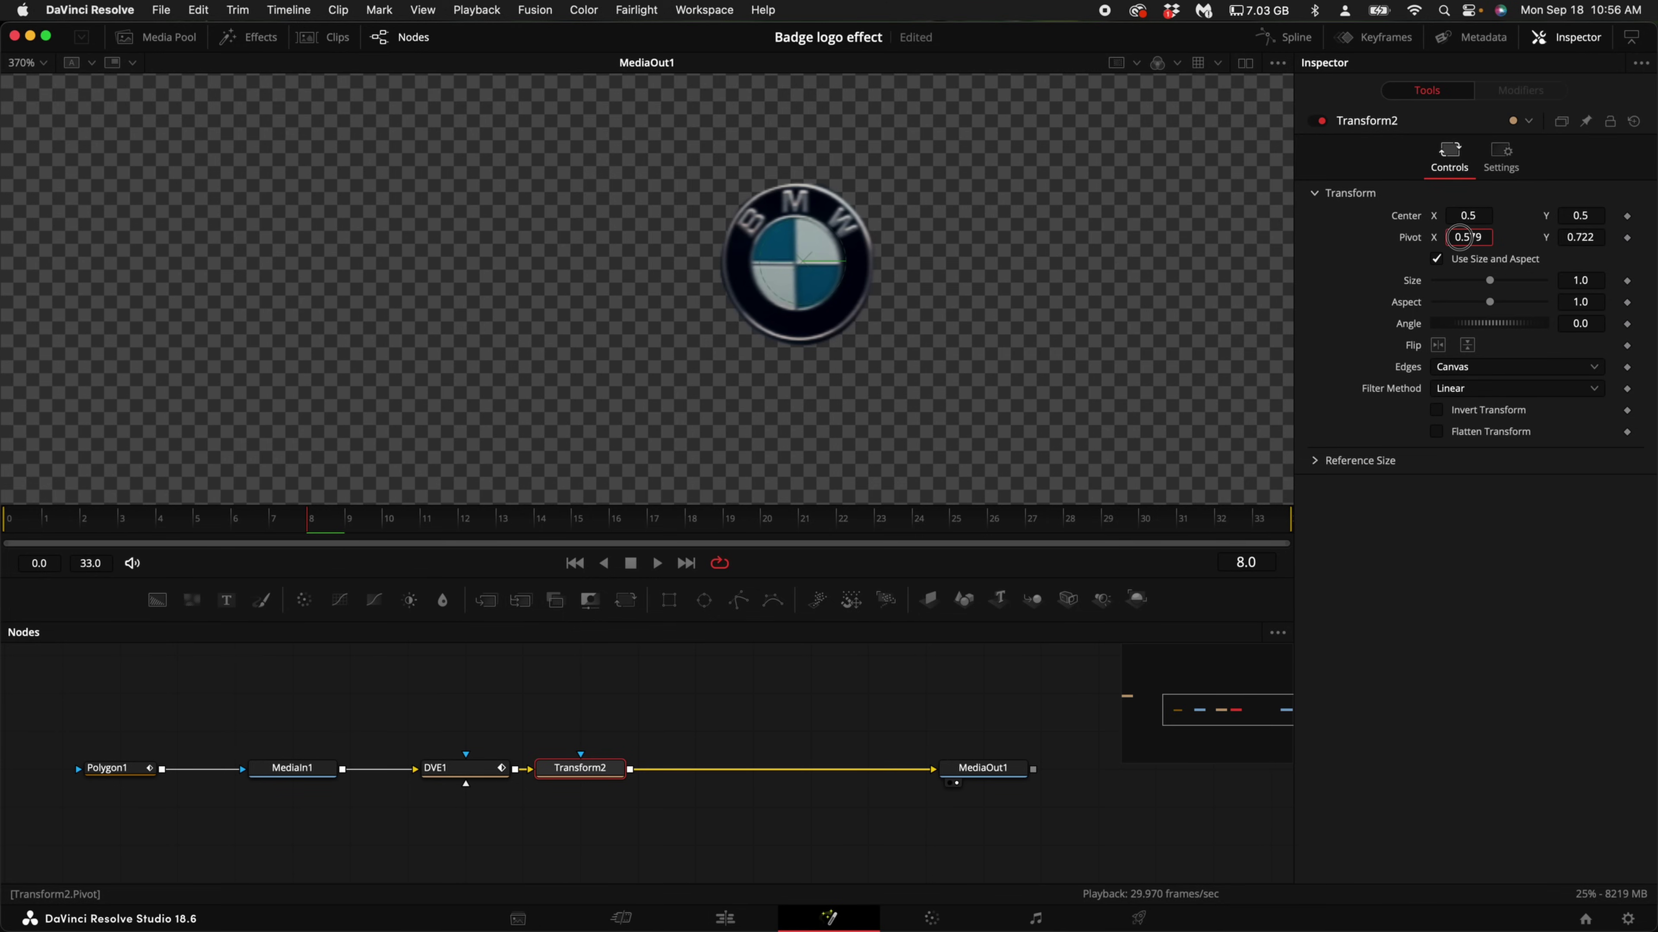
pyautogui.scroll(-5, 932, 326)
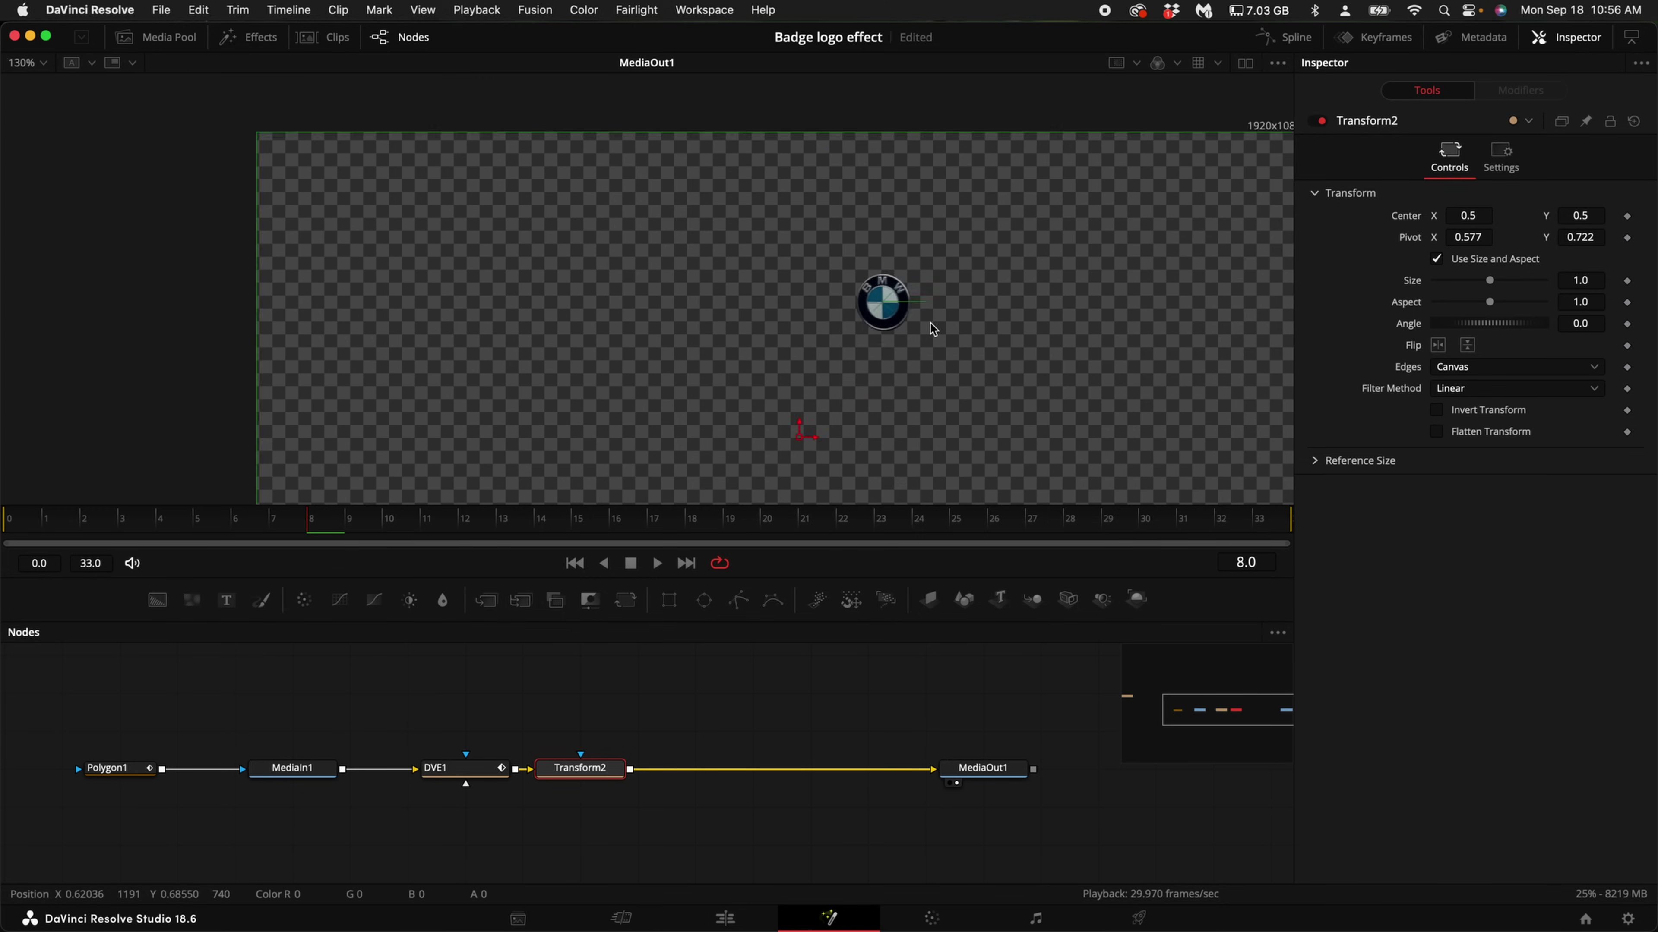
pyautogui.moveTo(1477, 214); pyautogui.dragTo(1487, 216)
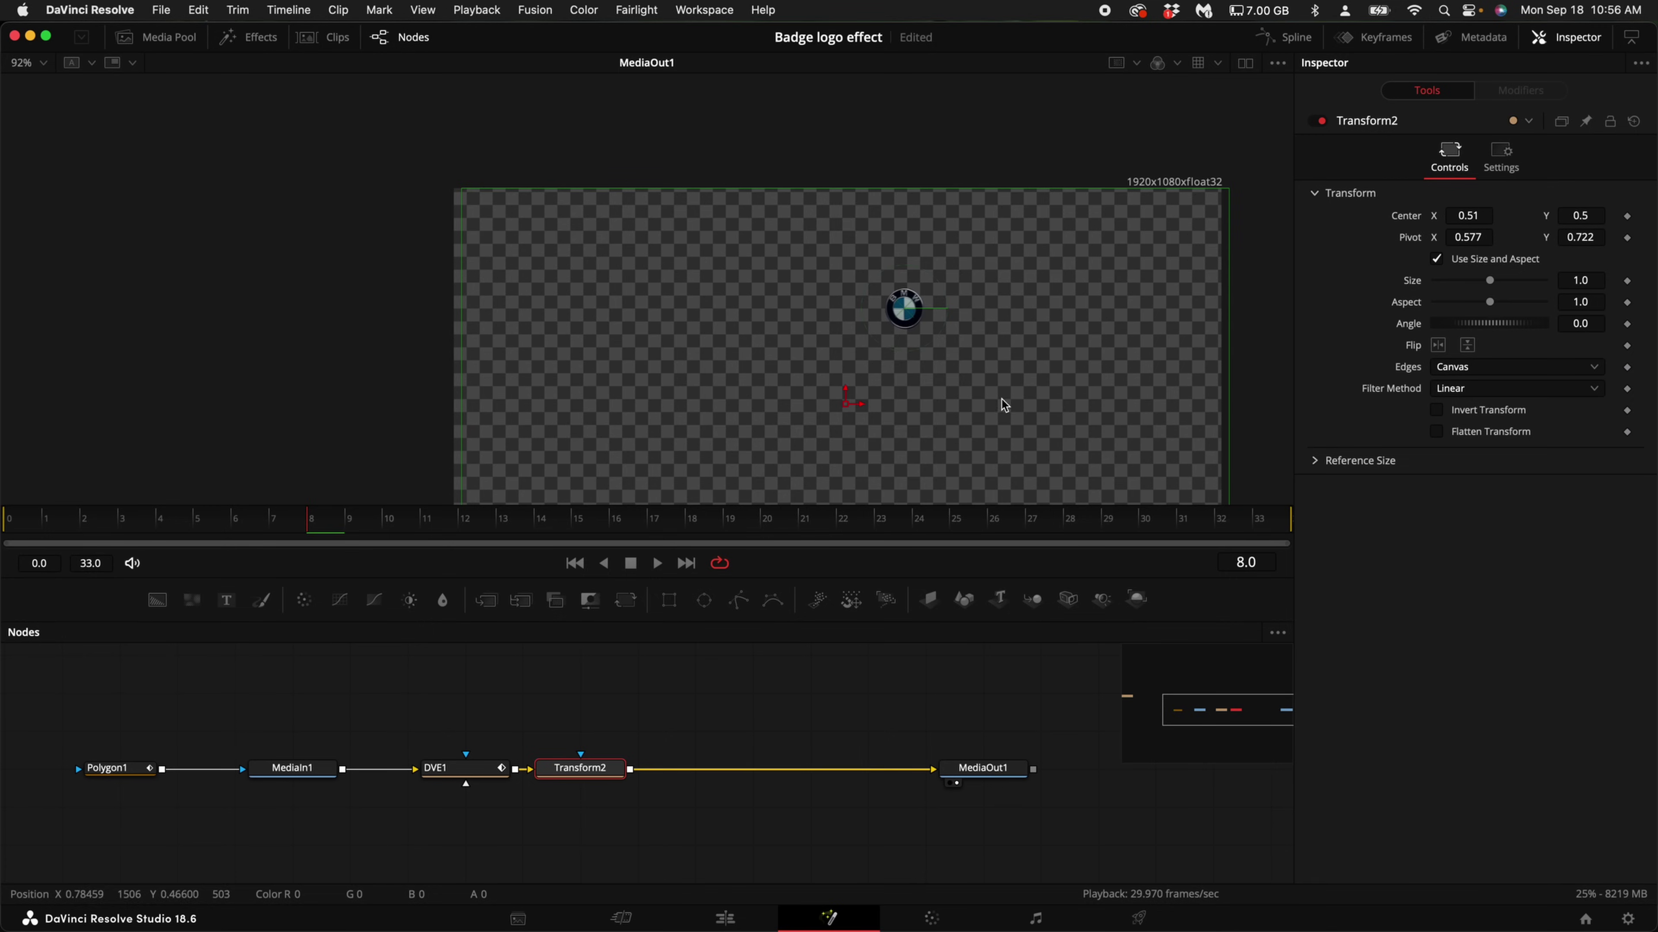
pyautogui.press('super+z')
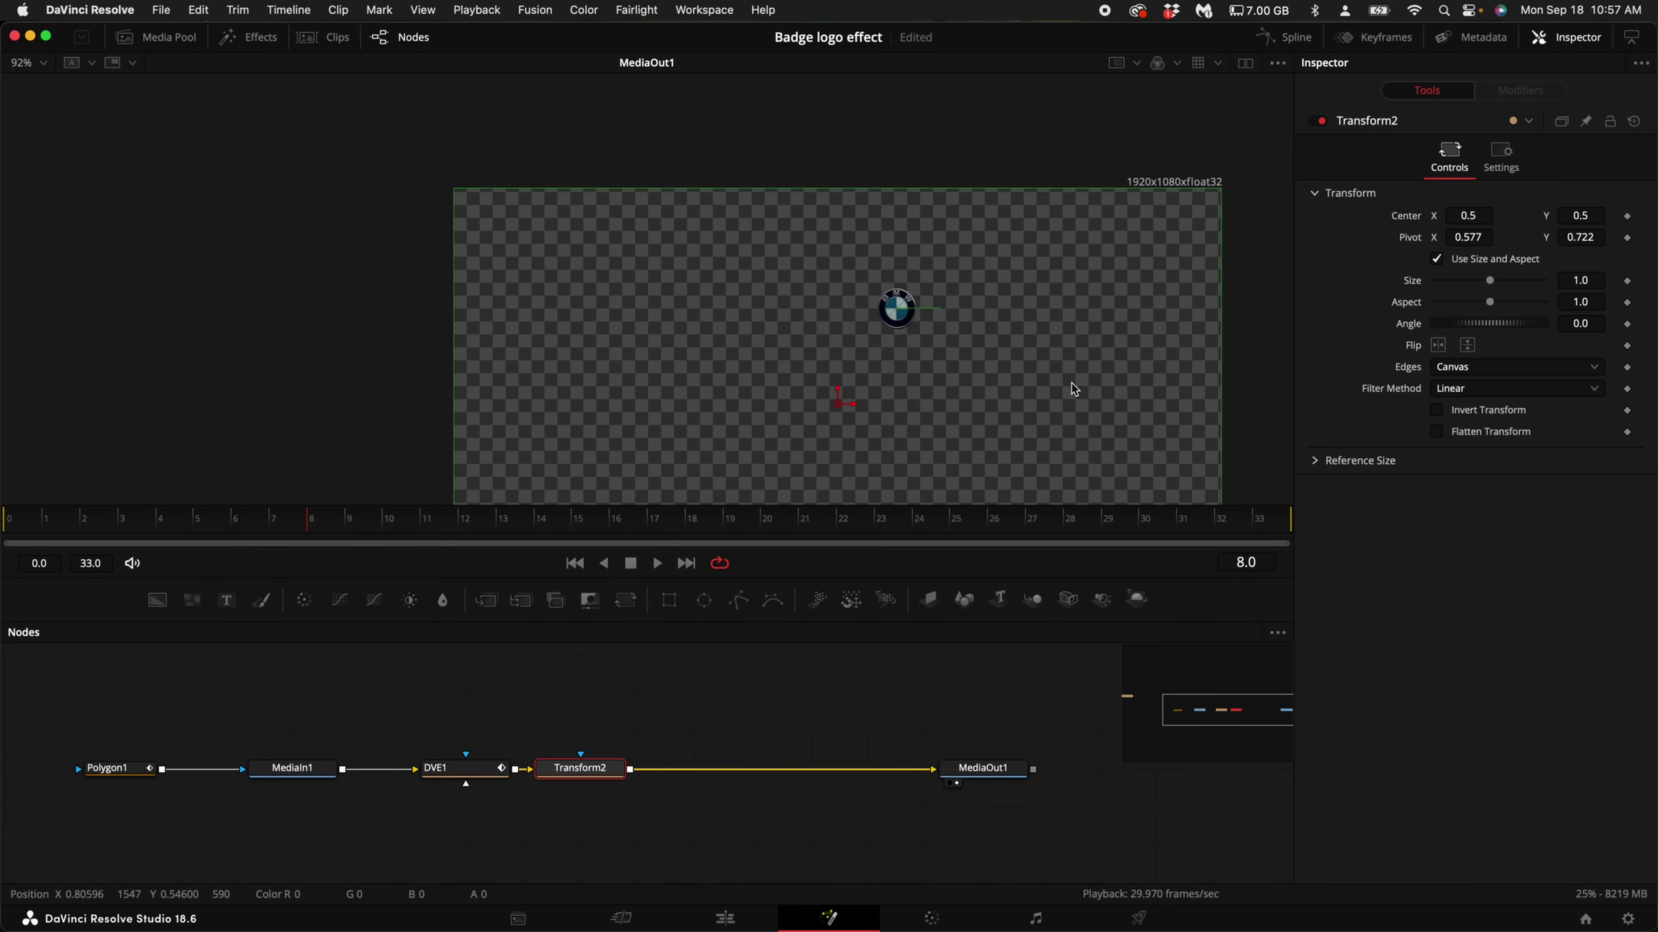
pyautogui.scroll(-1, 1072, 389)
pyautogui.click(606, 526)
# Step: At frame 0, keyframe the logo at Size 10 with its Center off-screen left
pyautogui.moveTo(606, 526); pyautogui.dragTo(5, 522)
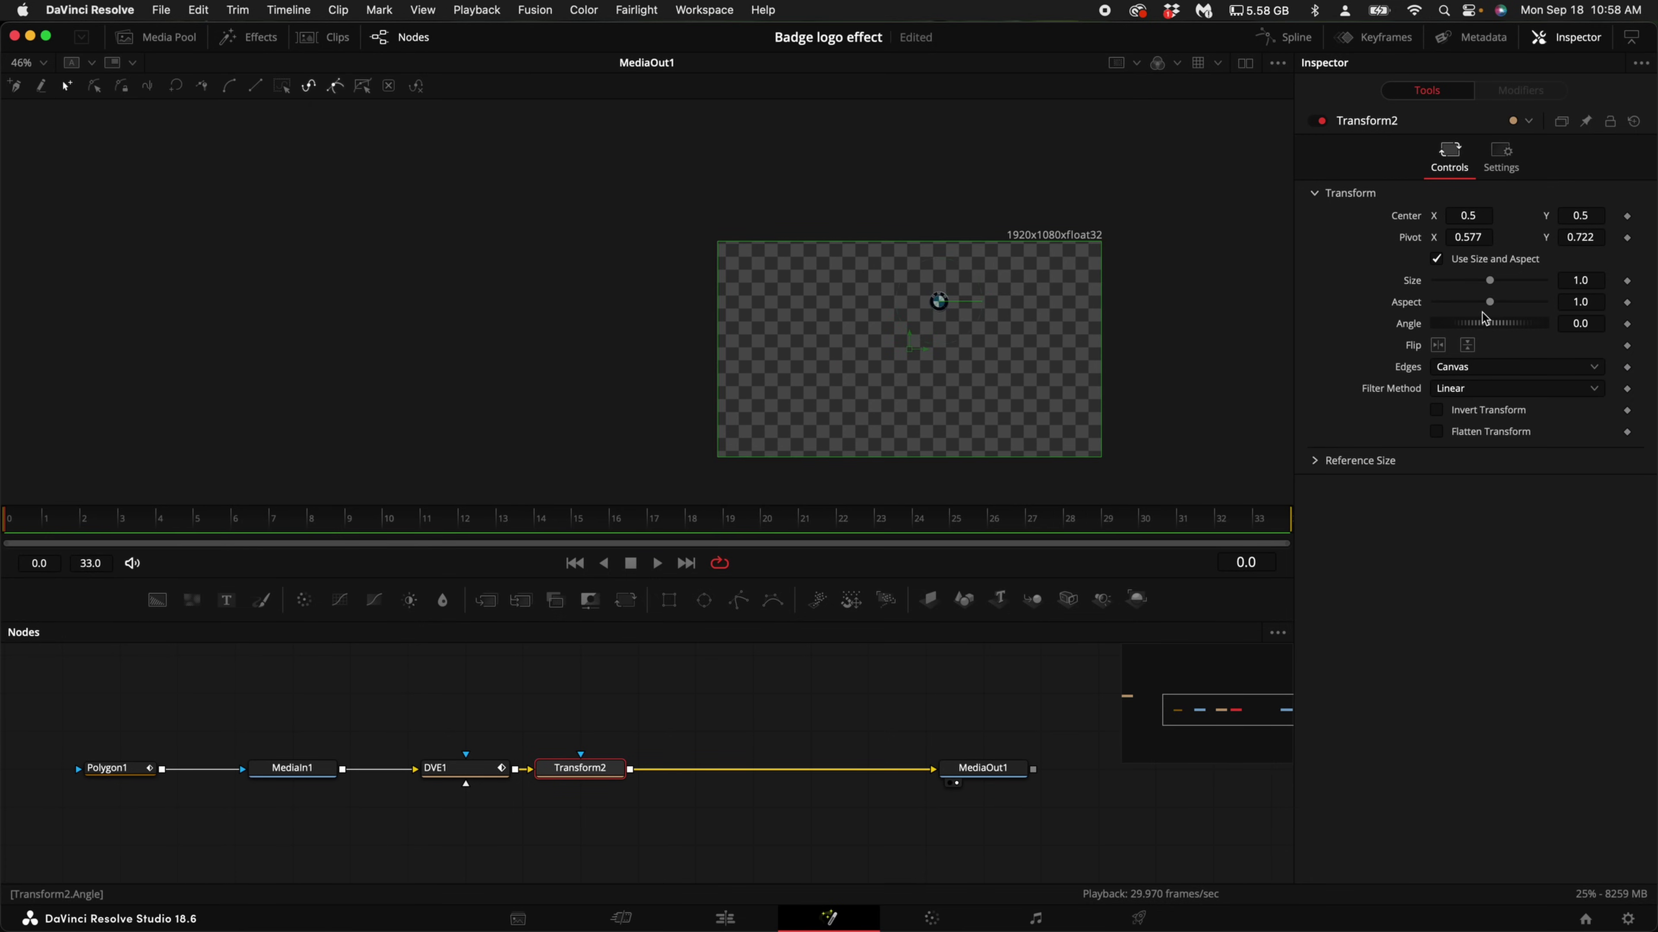
pyautogui.click(1627, 282)
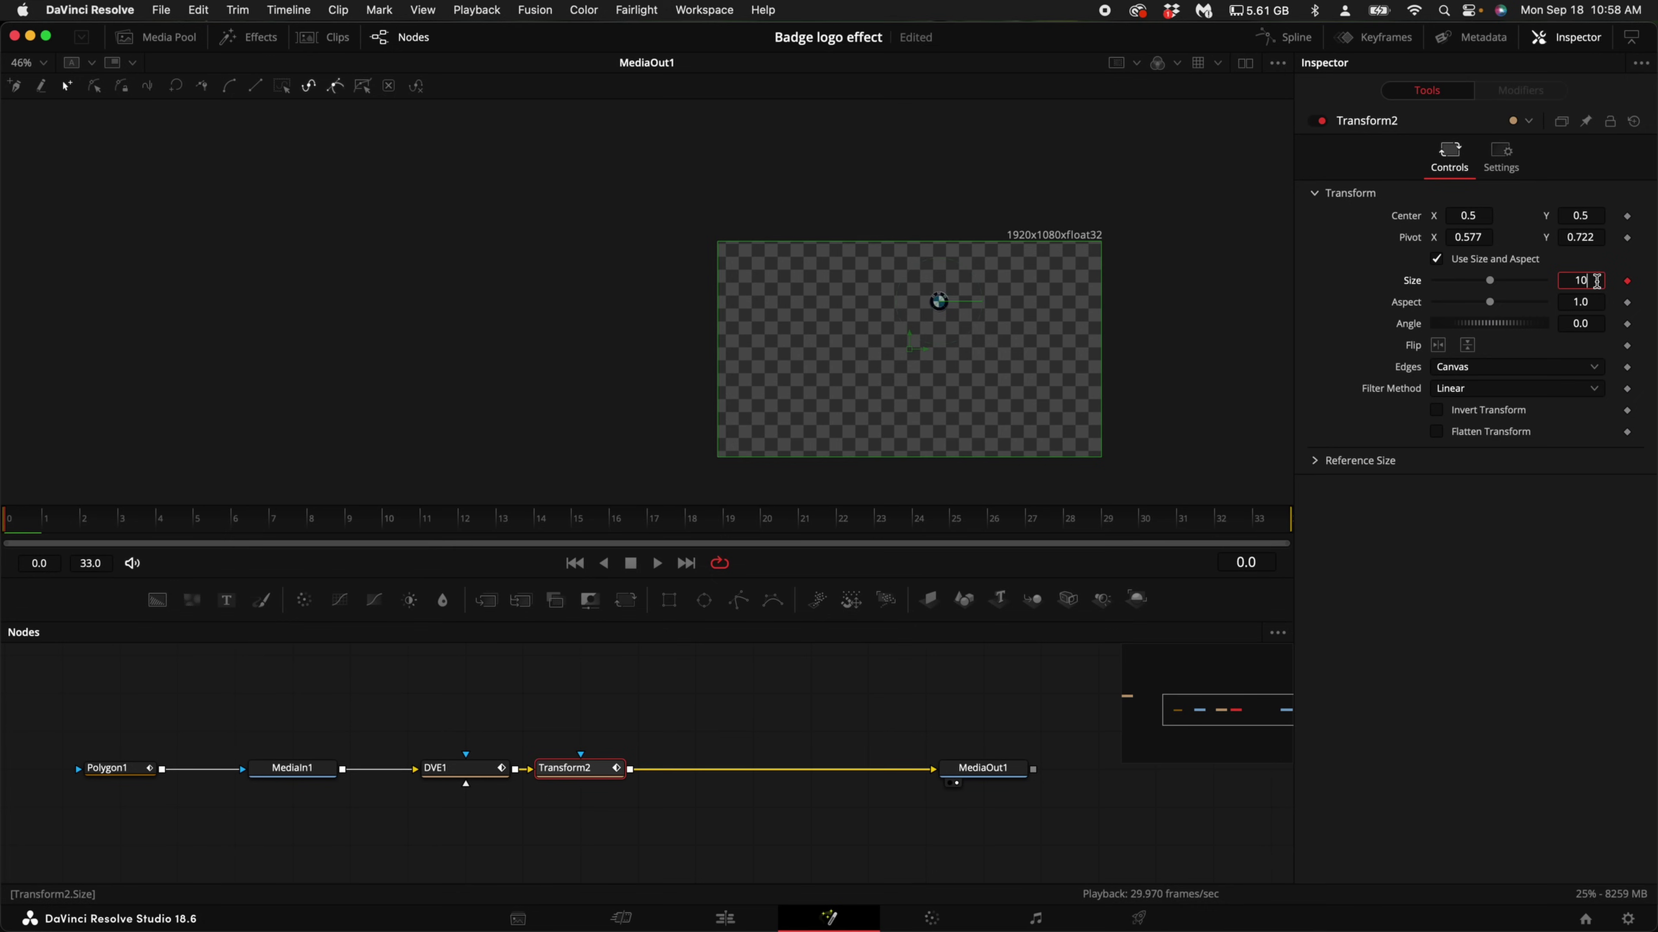
pyautogui.press('Tab')
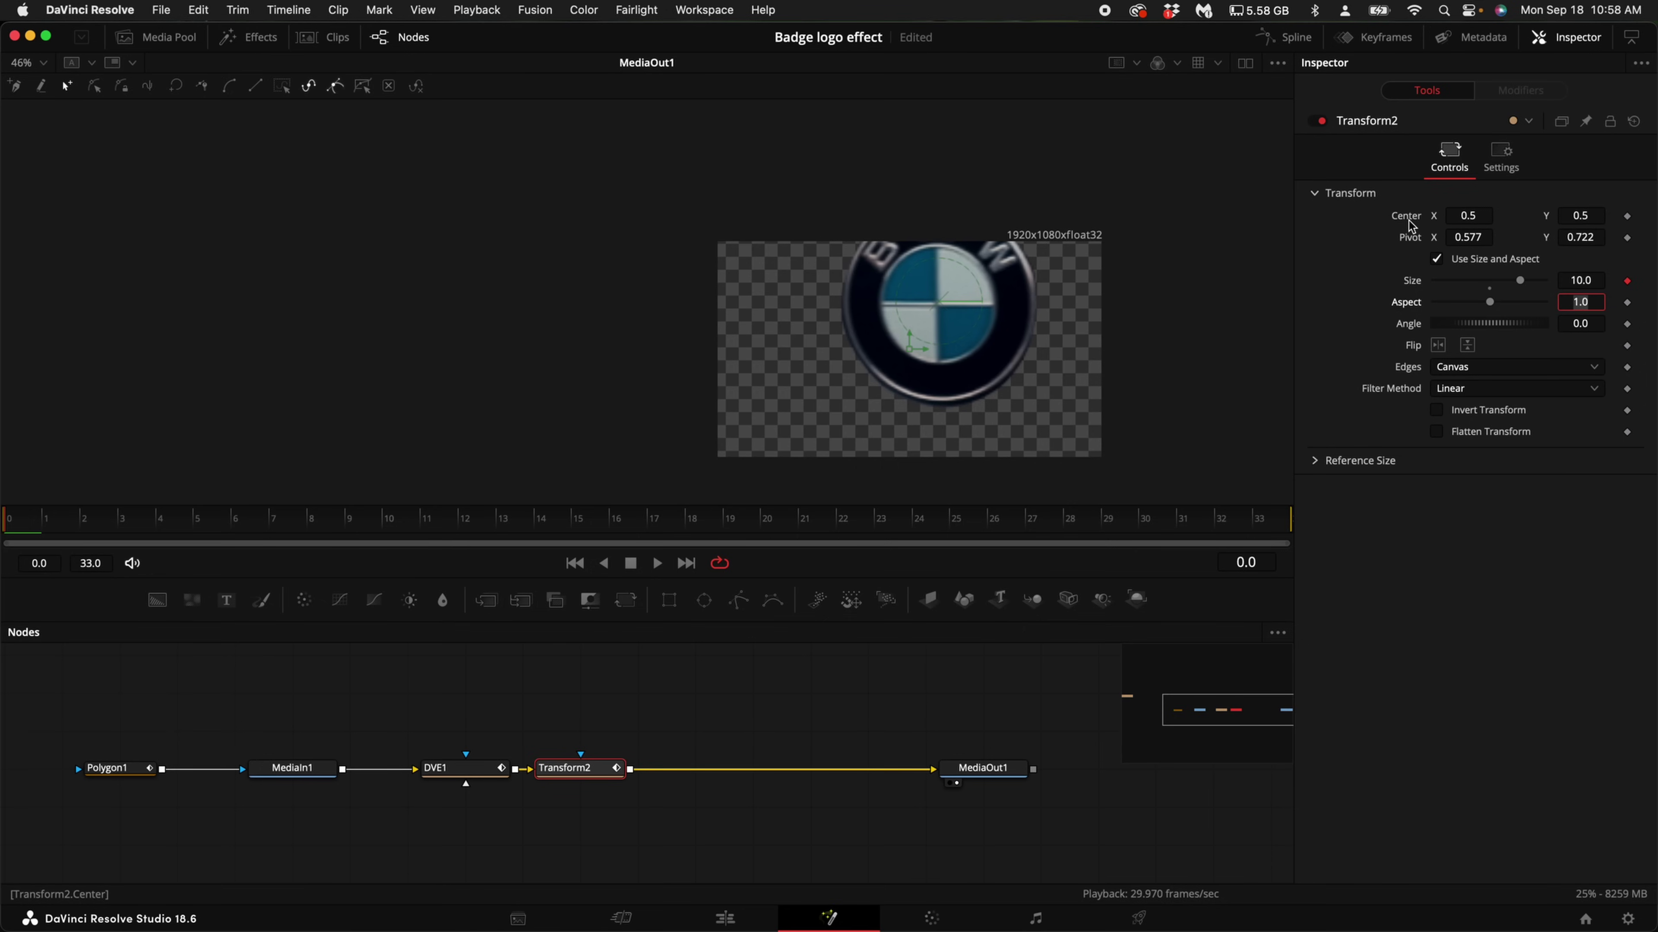
pyautogui.click(1627, 216)
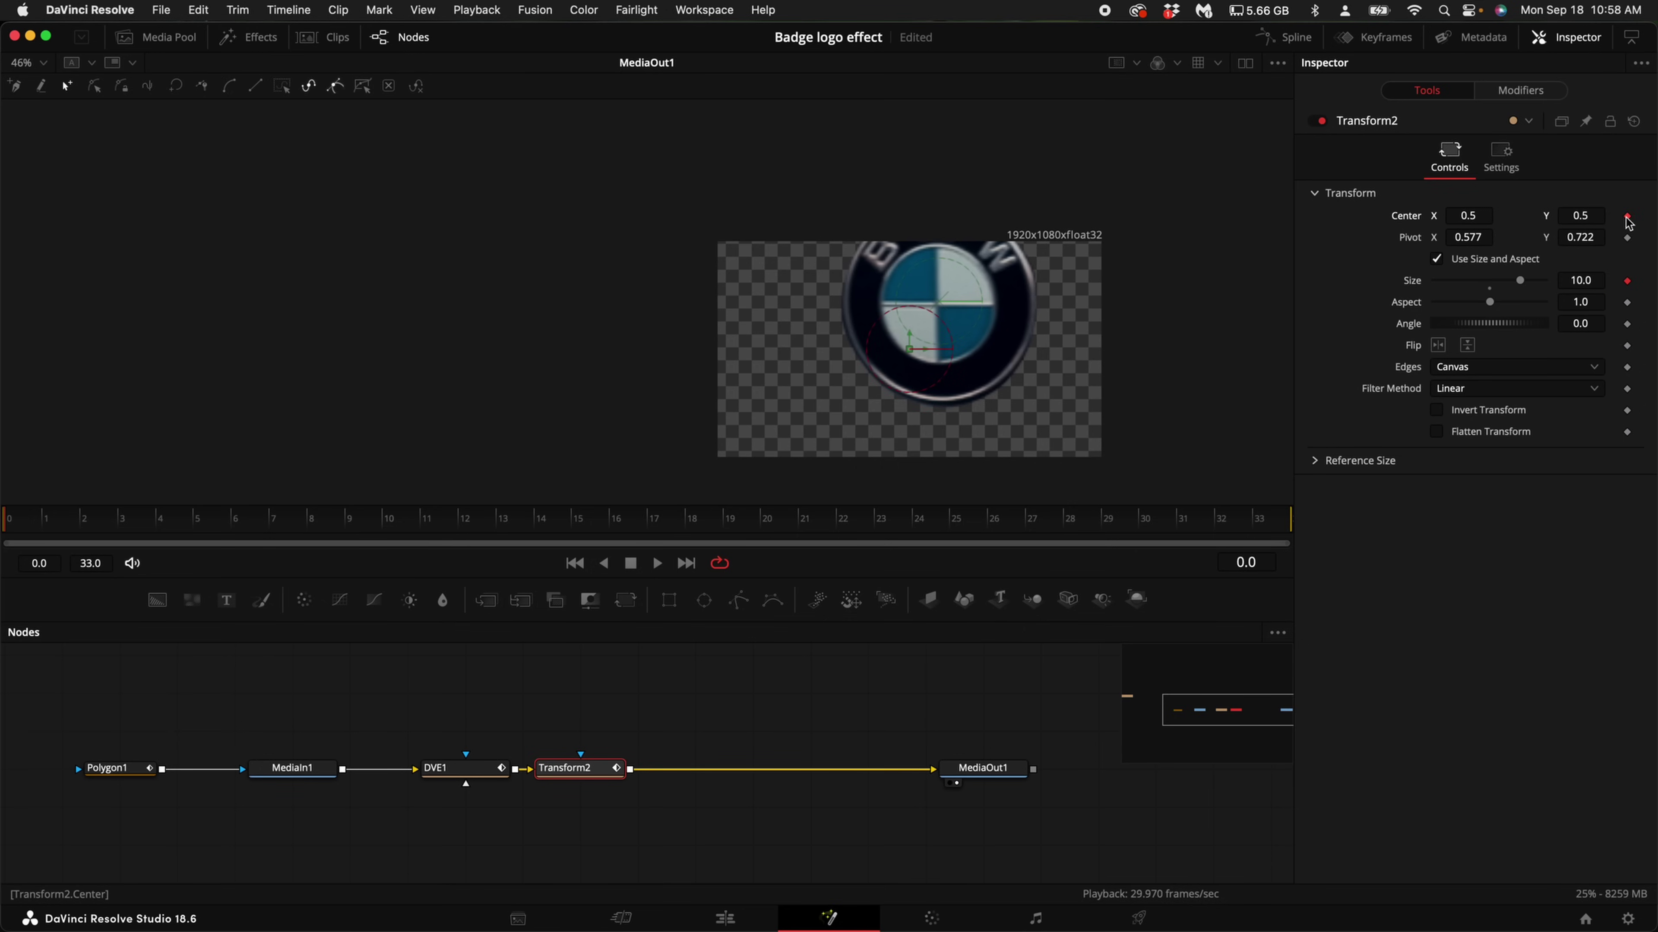
pyautogui.moveTo(1474, 216); pyautogui.dragTo(765, 262)
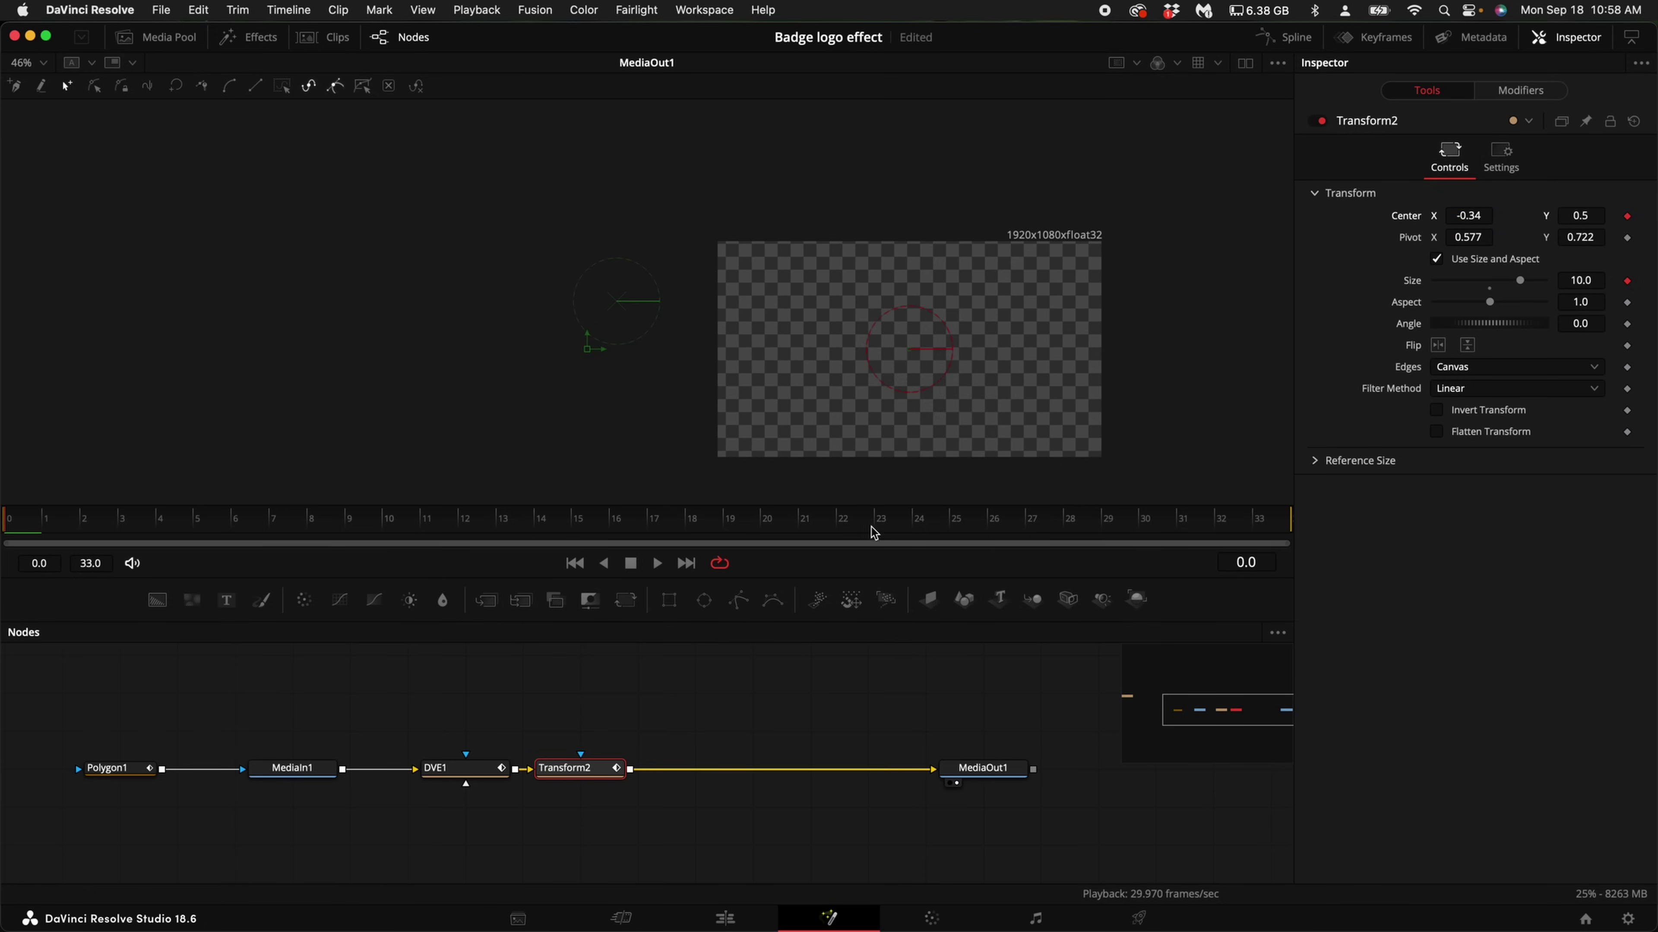
# Step: At frame 33, keyframe Center X 0.5 and Size 1.0, then preview the fly-in
pyautogui.moveTo(716, 530); pyautogui.dragTo(1303, 519)
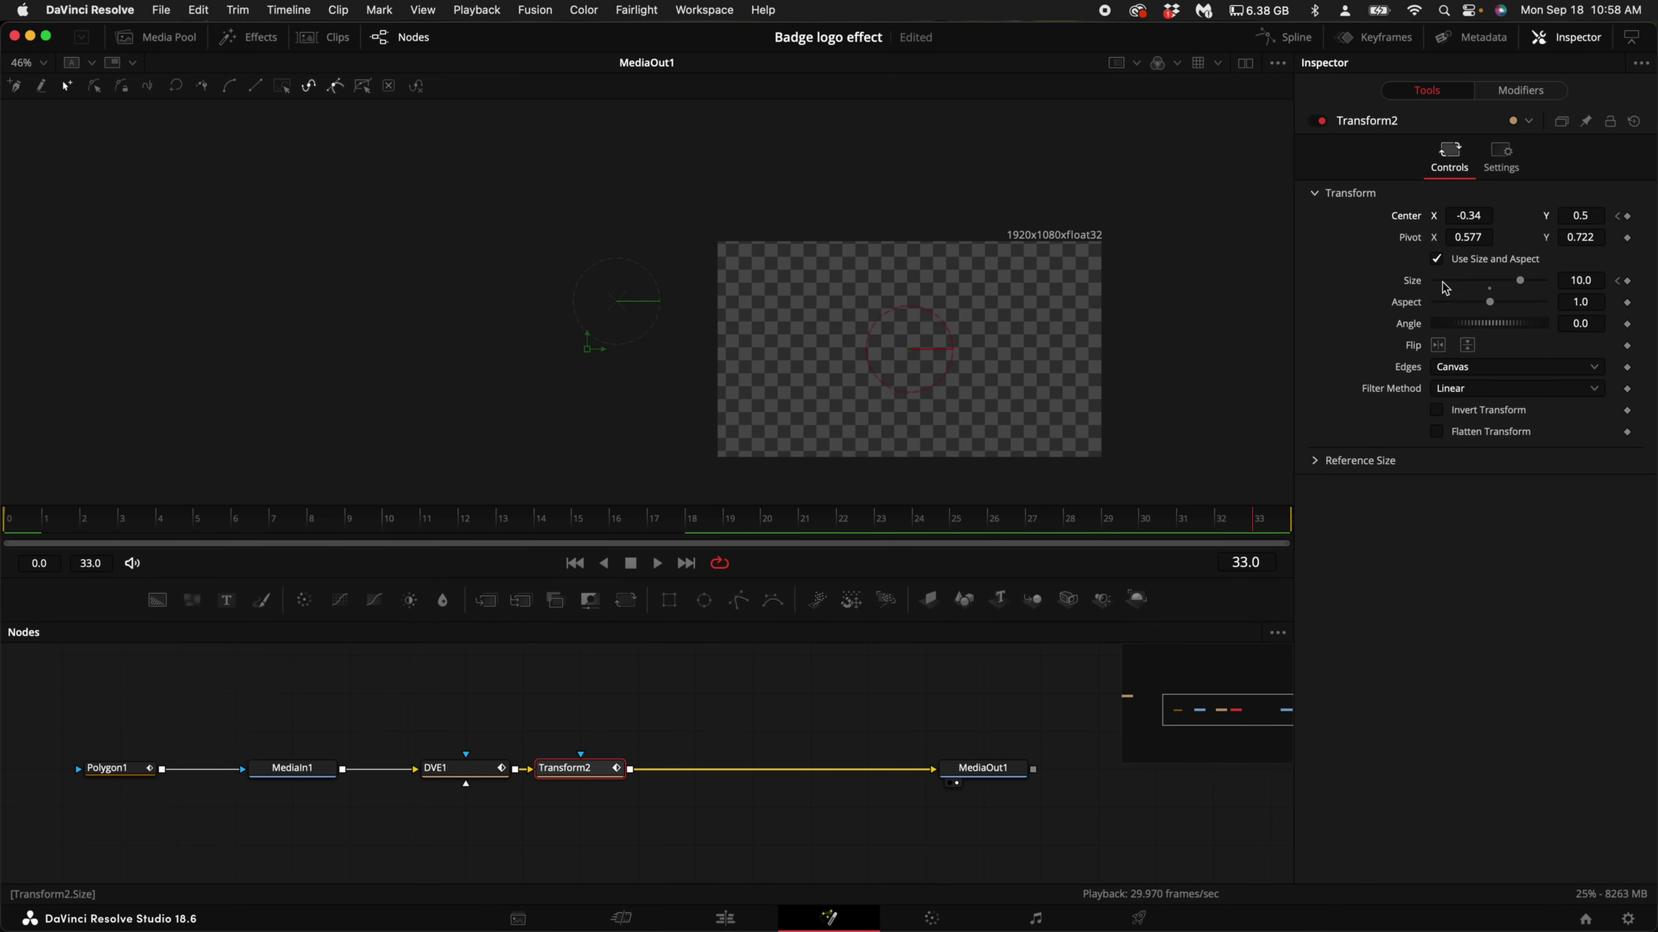
pyautogui.click(1481, 214)
pyautogui.press('Return')
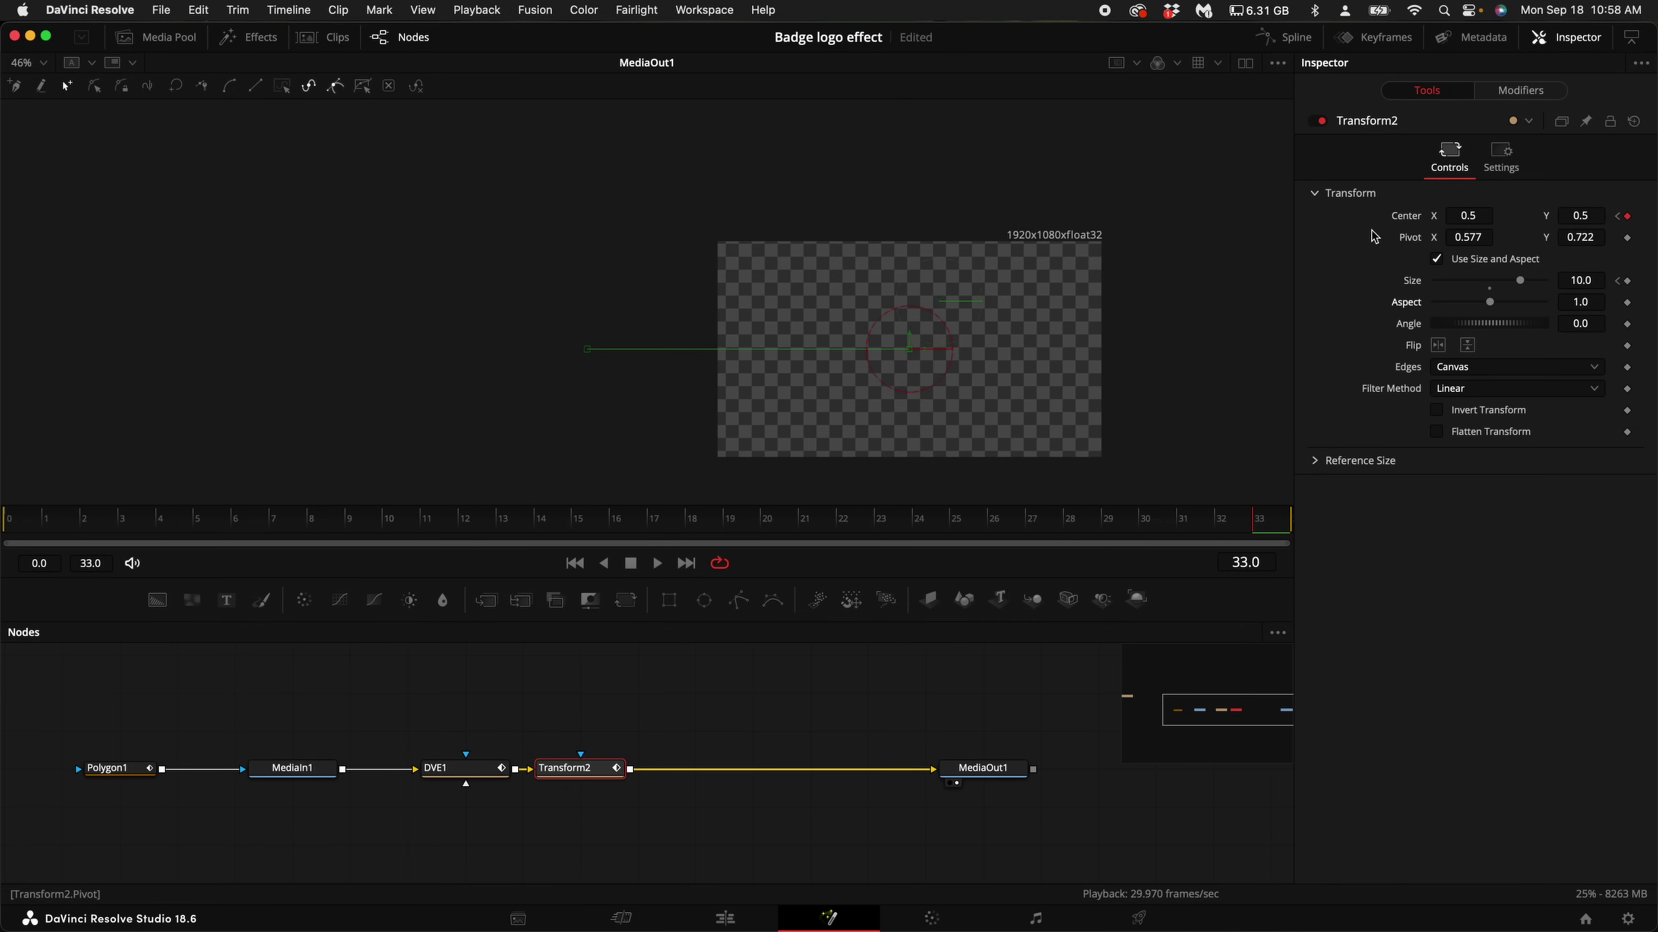
pyautogui.click(1492, 287)
pyautogui.click(848, 522)
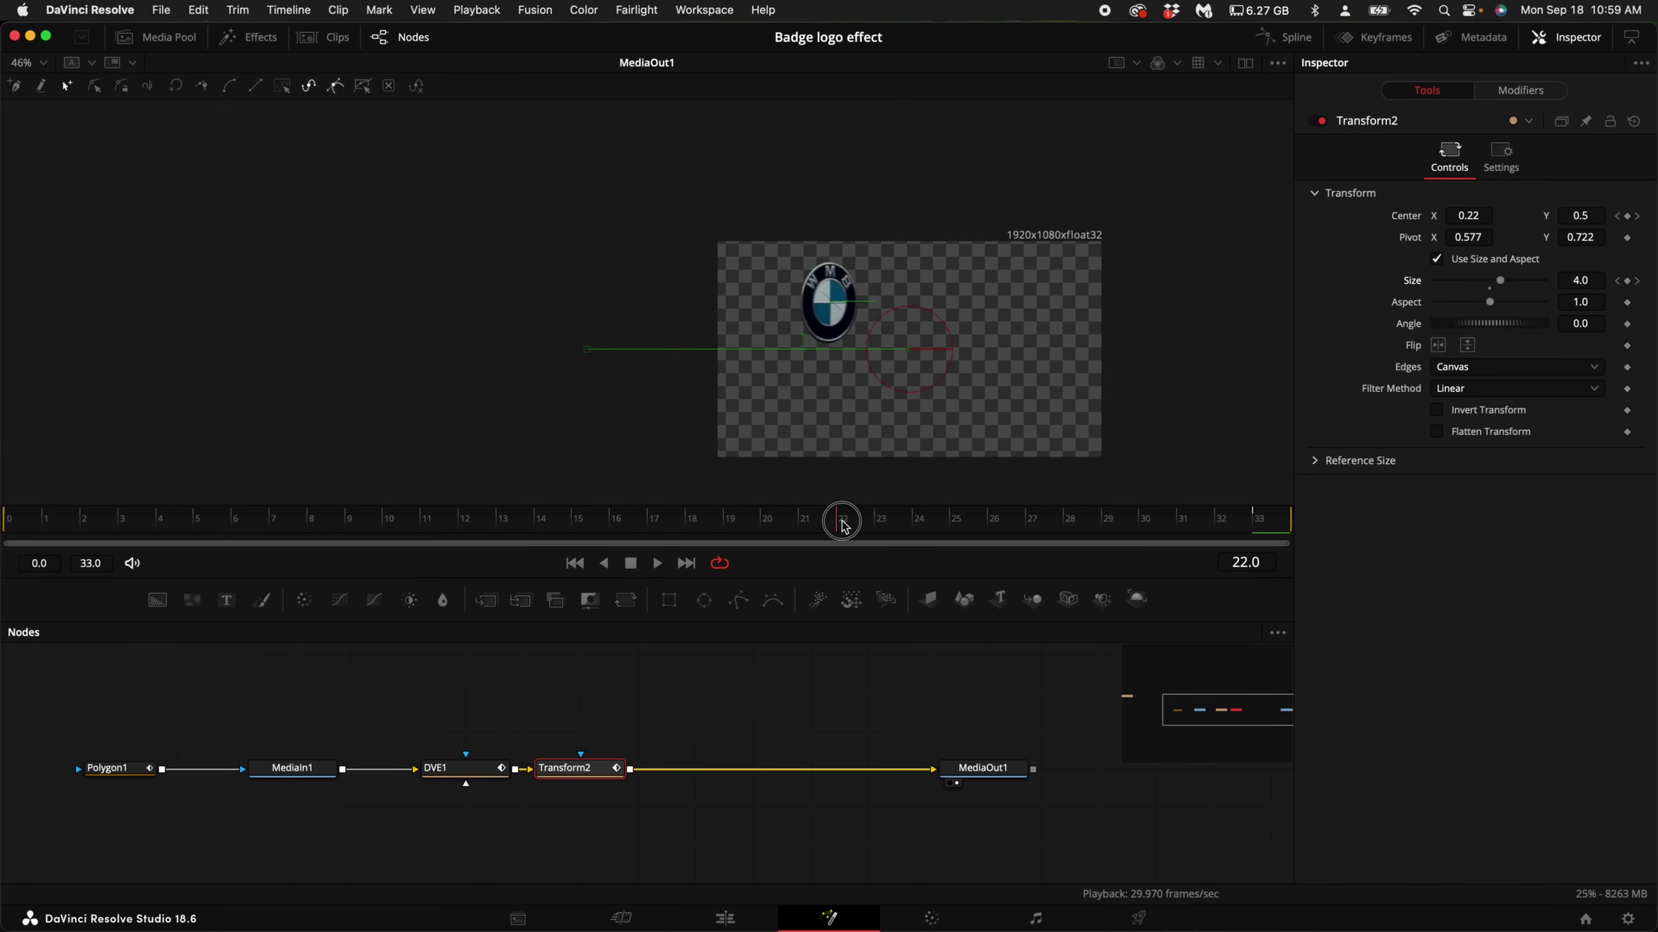
pyautogui.press('space')
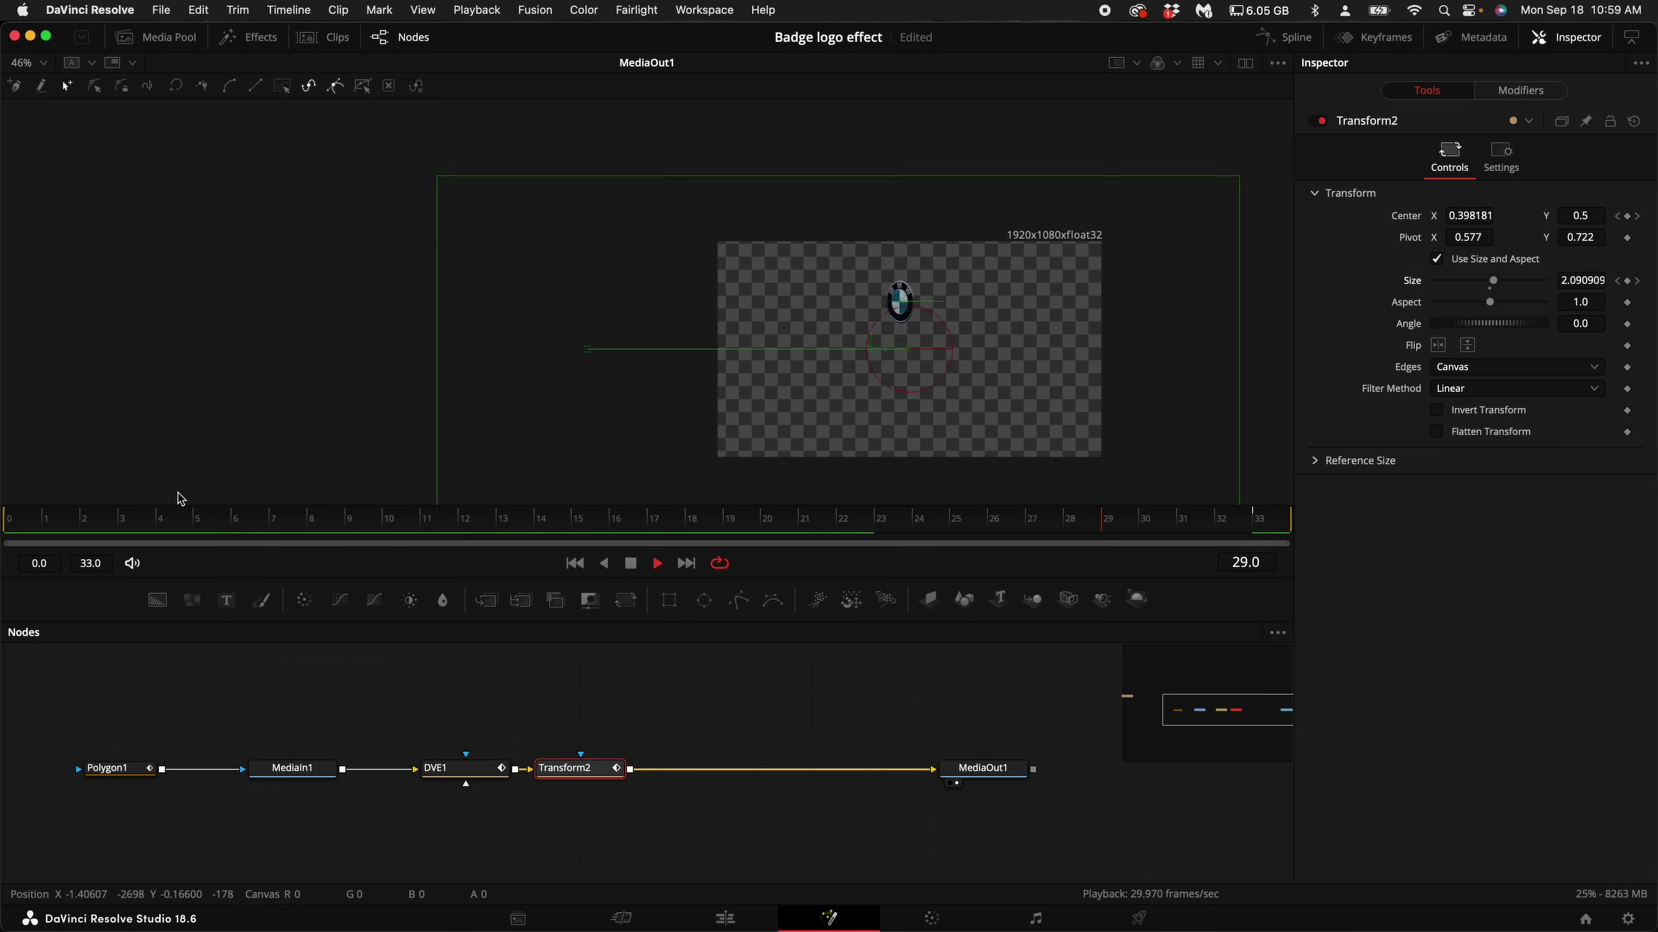
pyautogui.click(612, 699)
pyautogui.press('space')
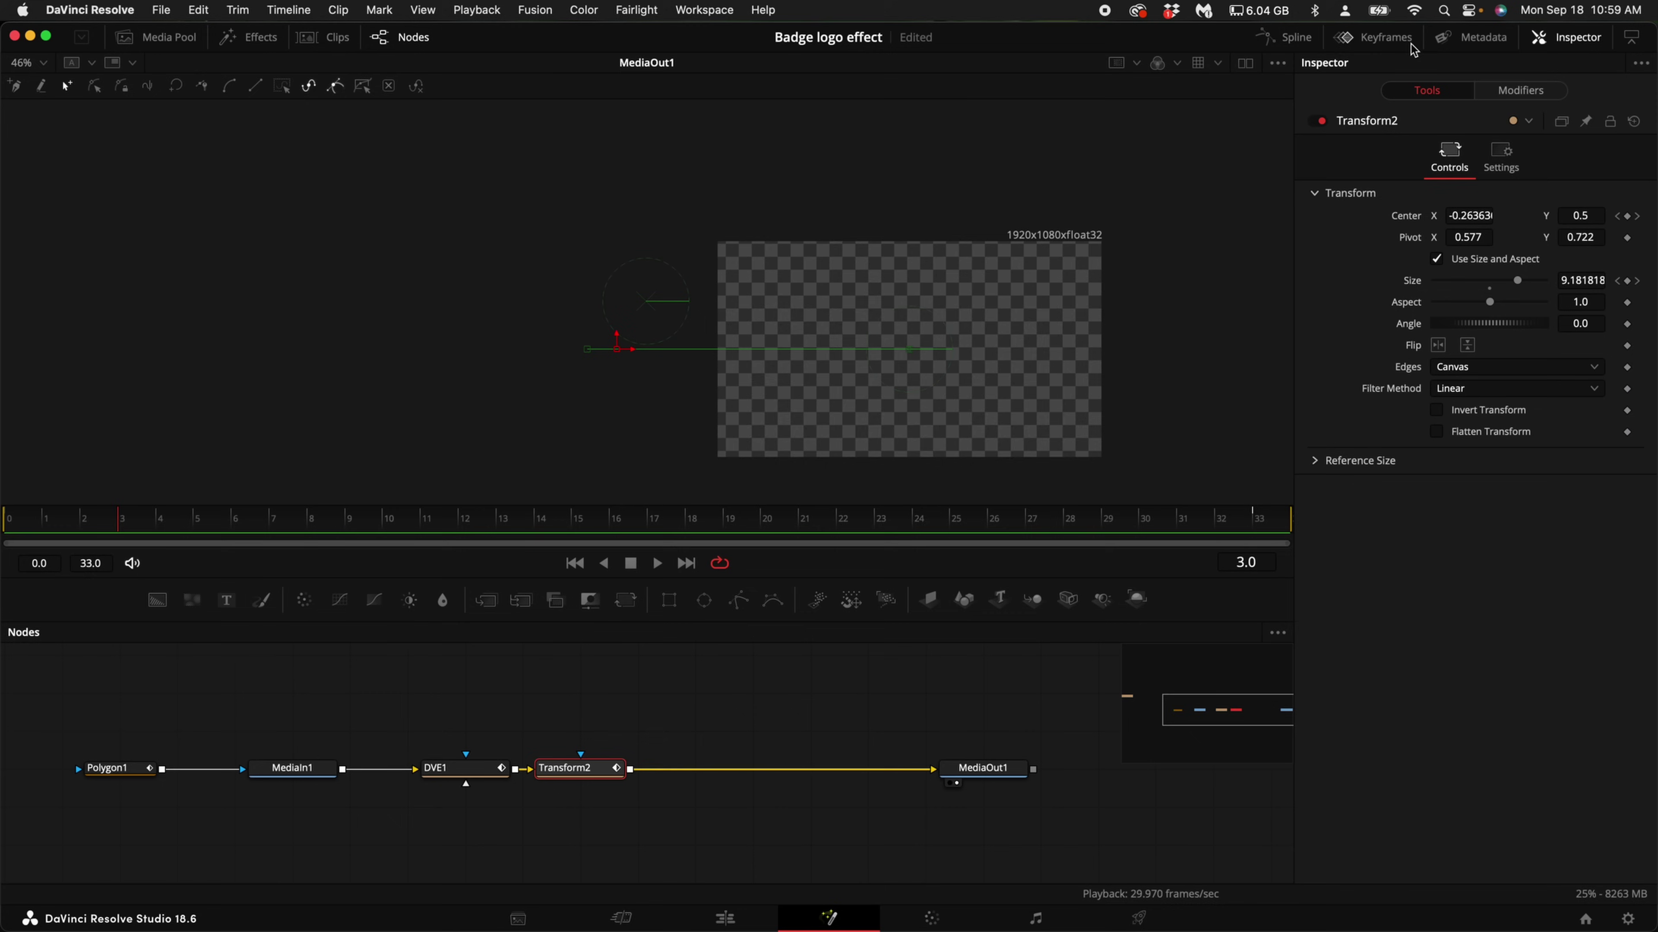
pyautogui.click(1289, 38)
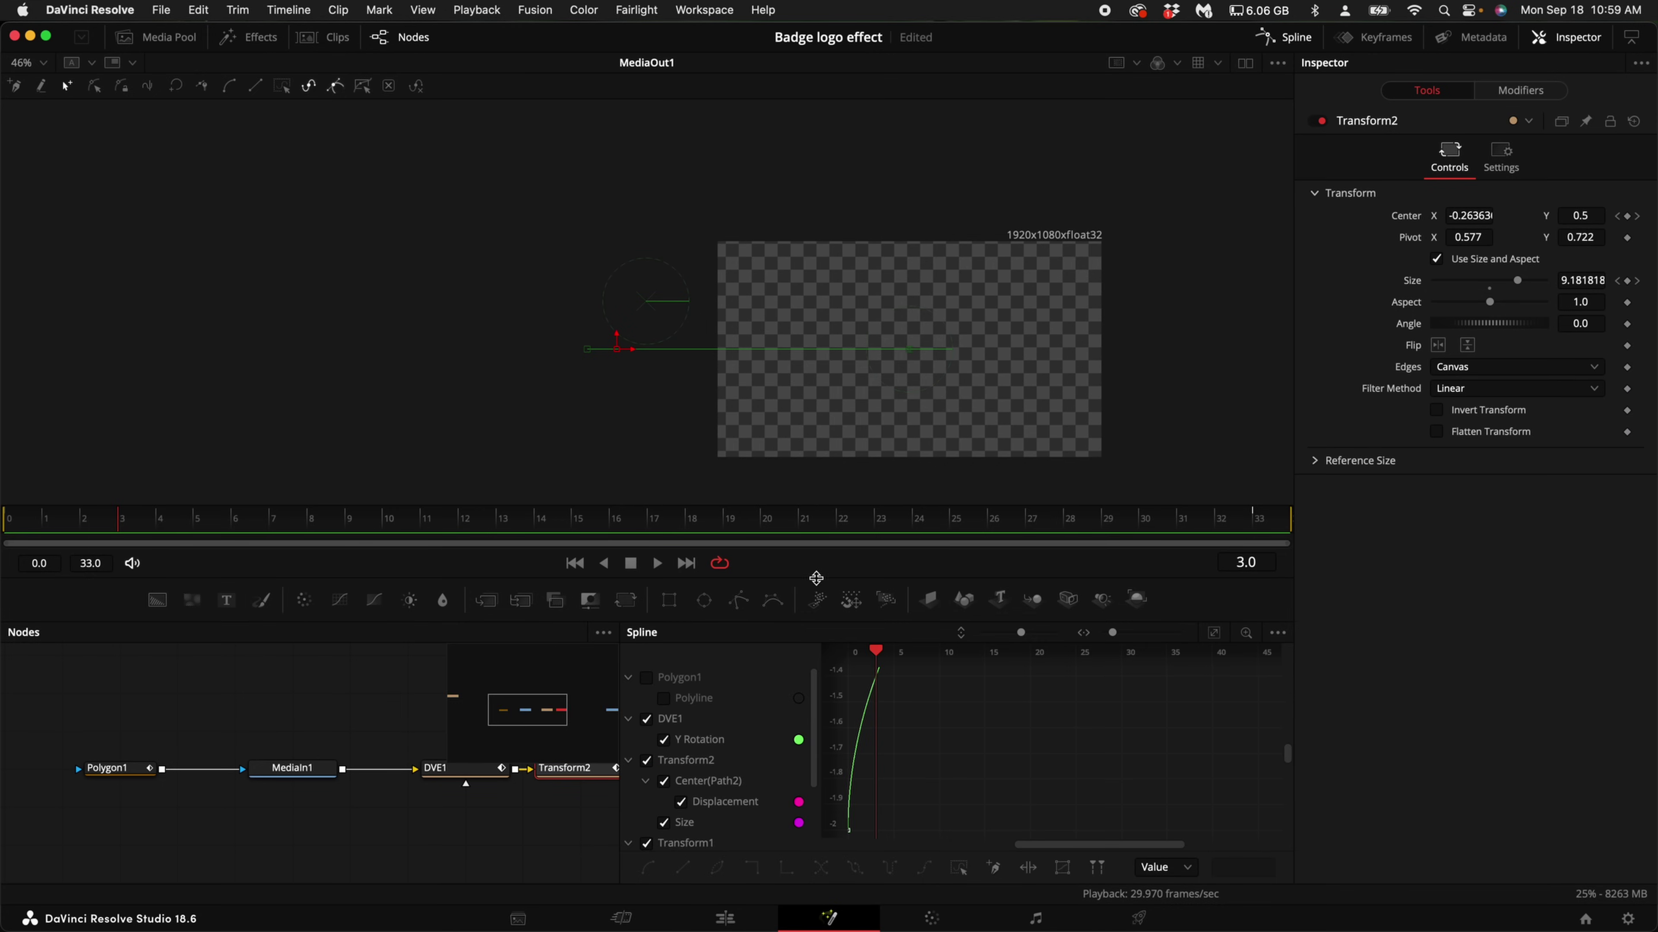
# Step: Smooth all of Transform2's size and path keyframes in the Spline editor, then preview the result
pyautogui.moveTo(816, 578); pyautogui.dragTo(816, 399)
pyautogui.click(367, 641)
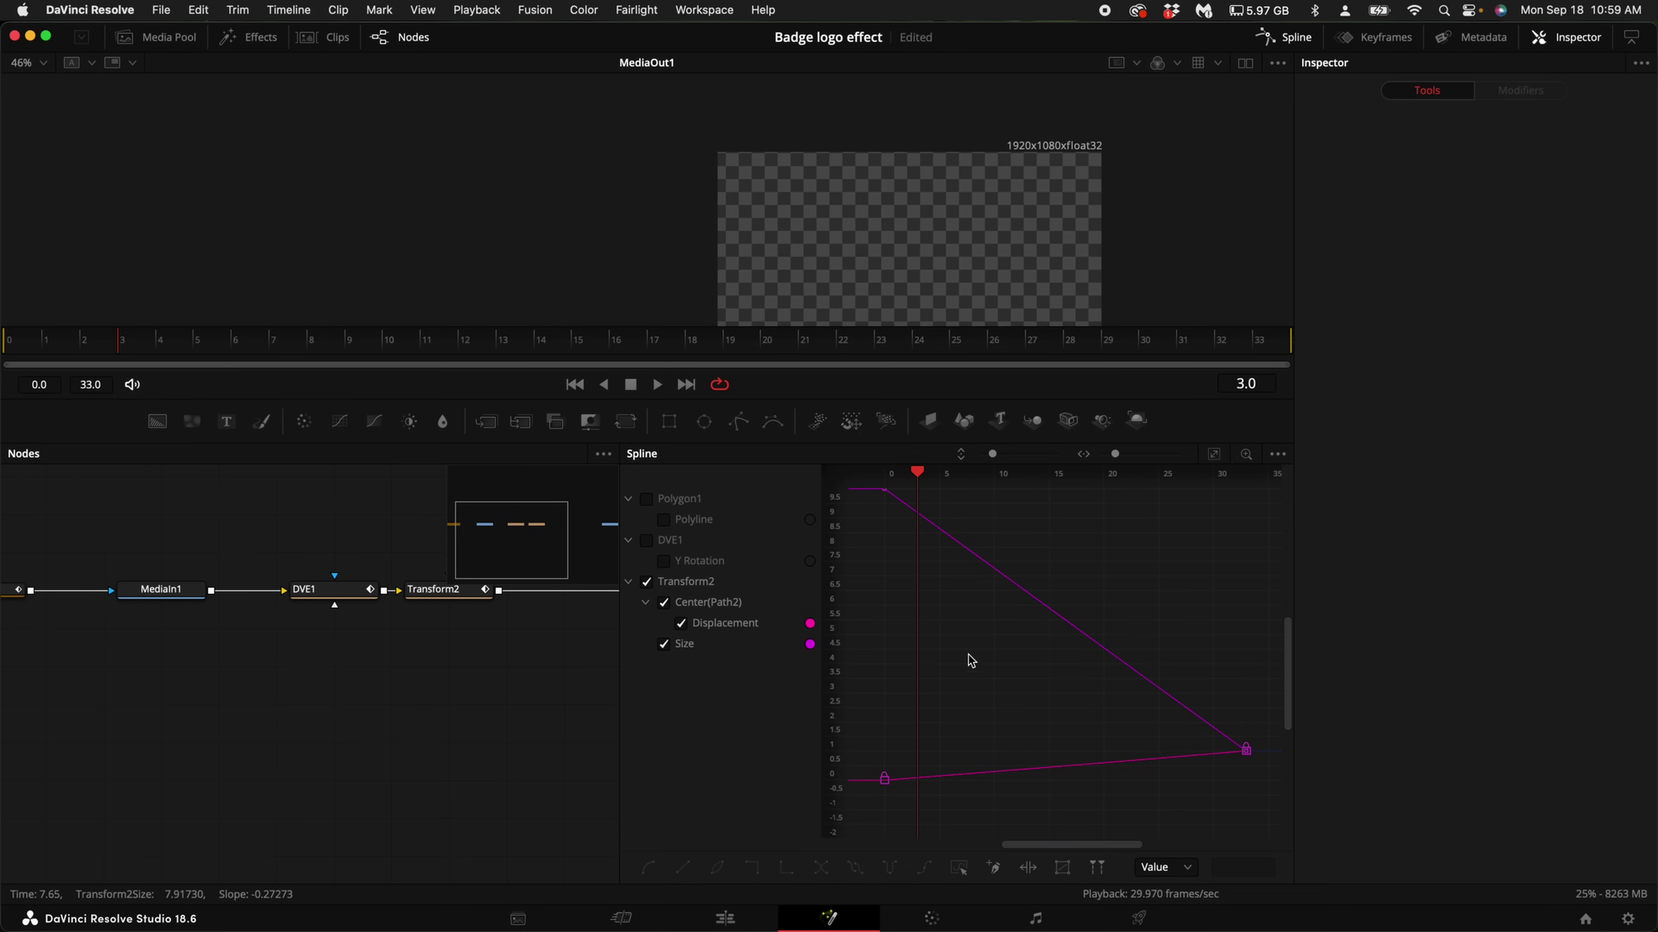
pyautogui.moveTo(1277, 826); pyautogui.dragTo(858, 491)
pyautogui.press('s')
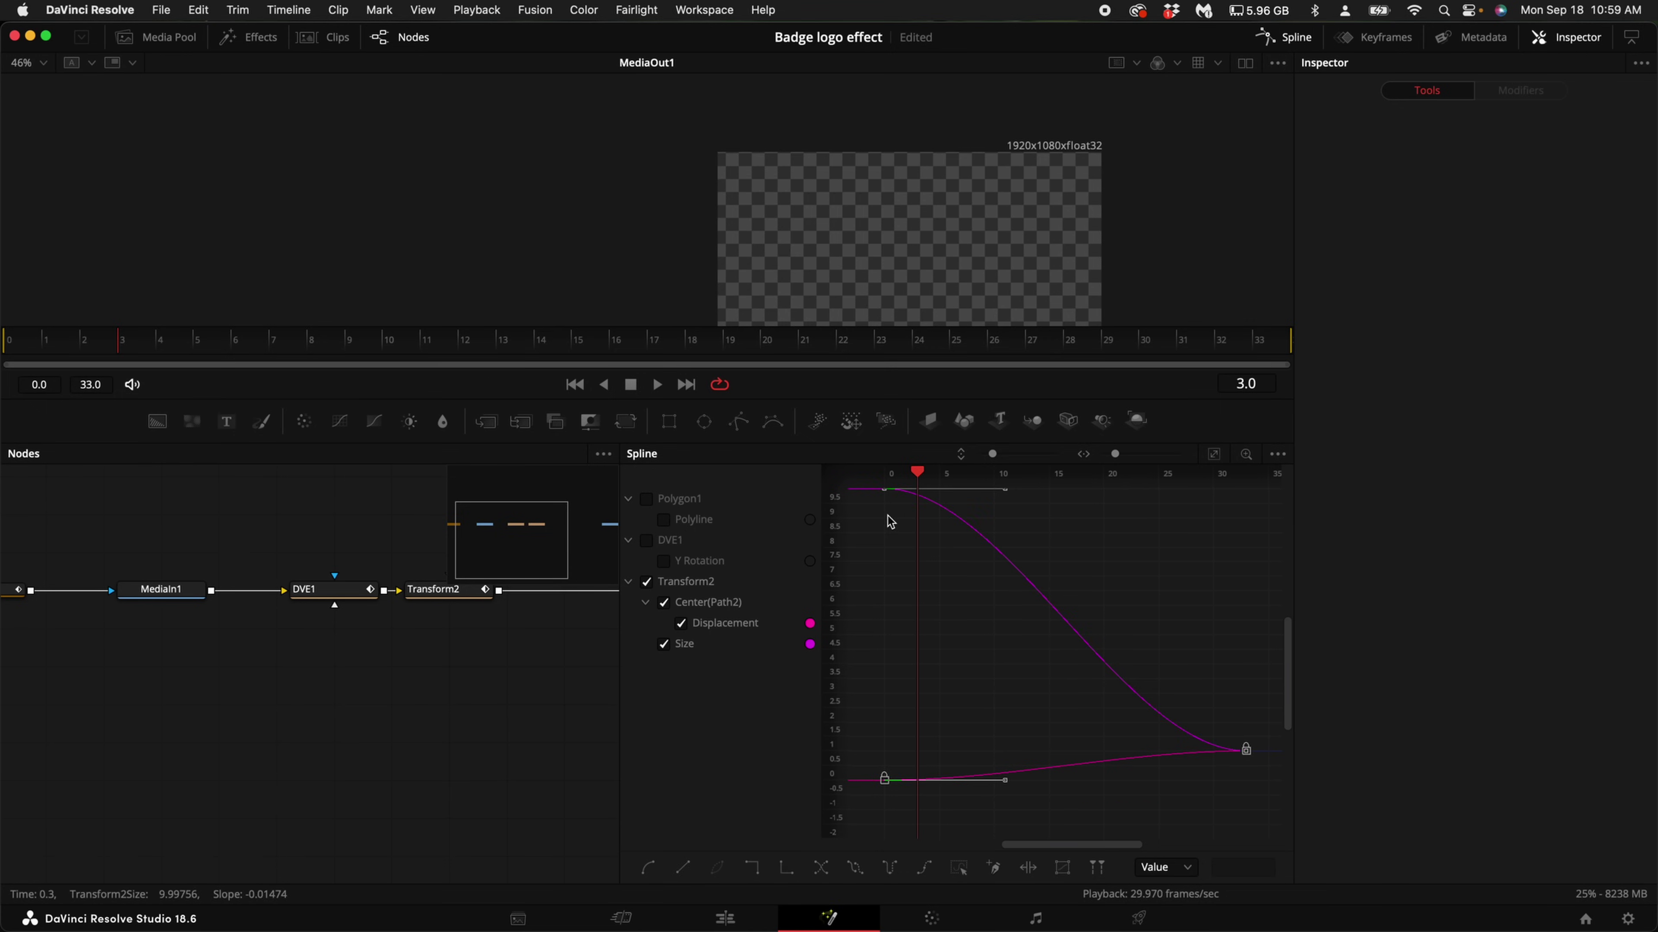
pyautogui.click(6, 346)
pyautogui.press('space')
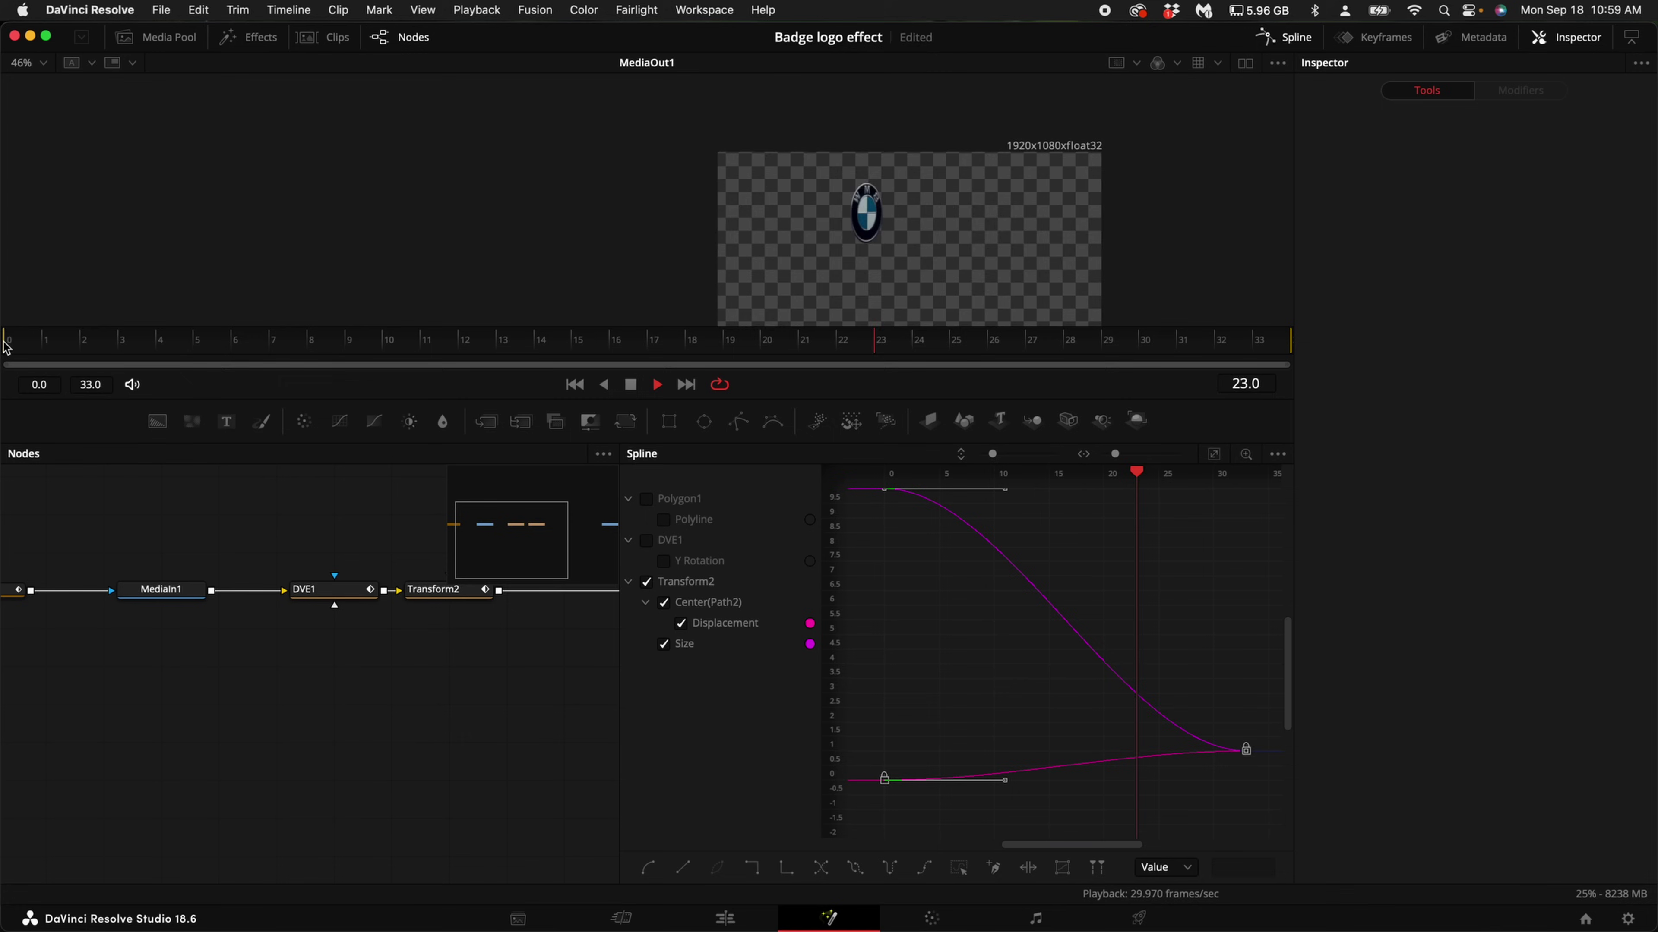
pyautogui.press('space')
# Step: Ease the Displacement curve in and out, then scrub the opening frames to check the fly-in
pyautogui.click(664, 645)
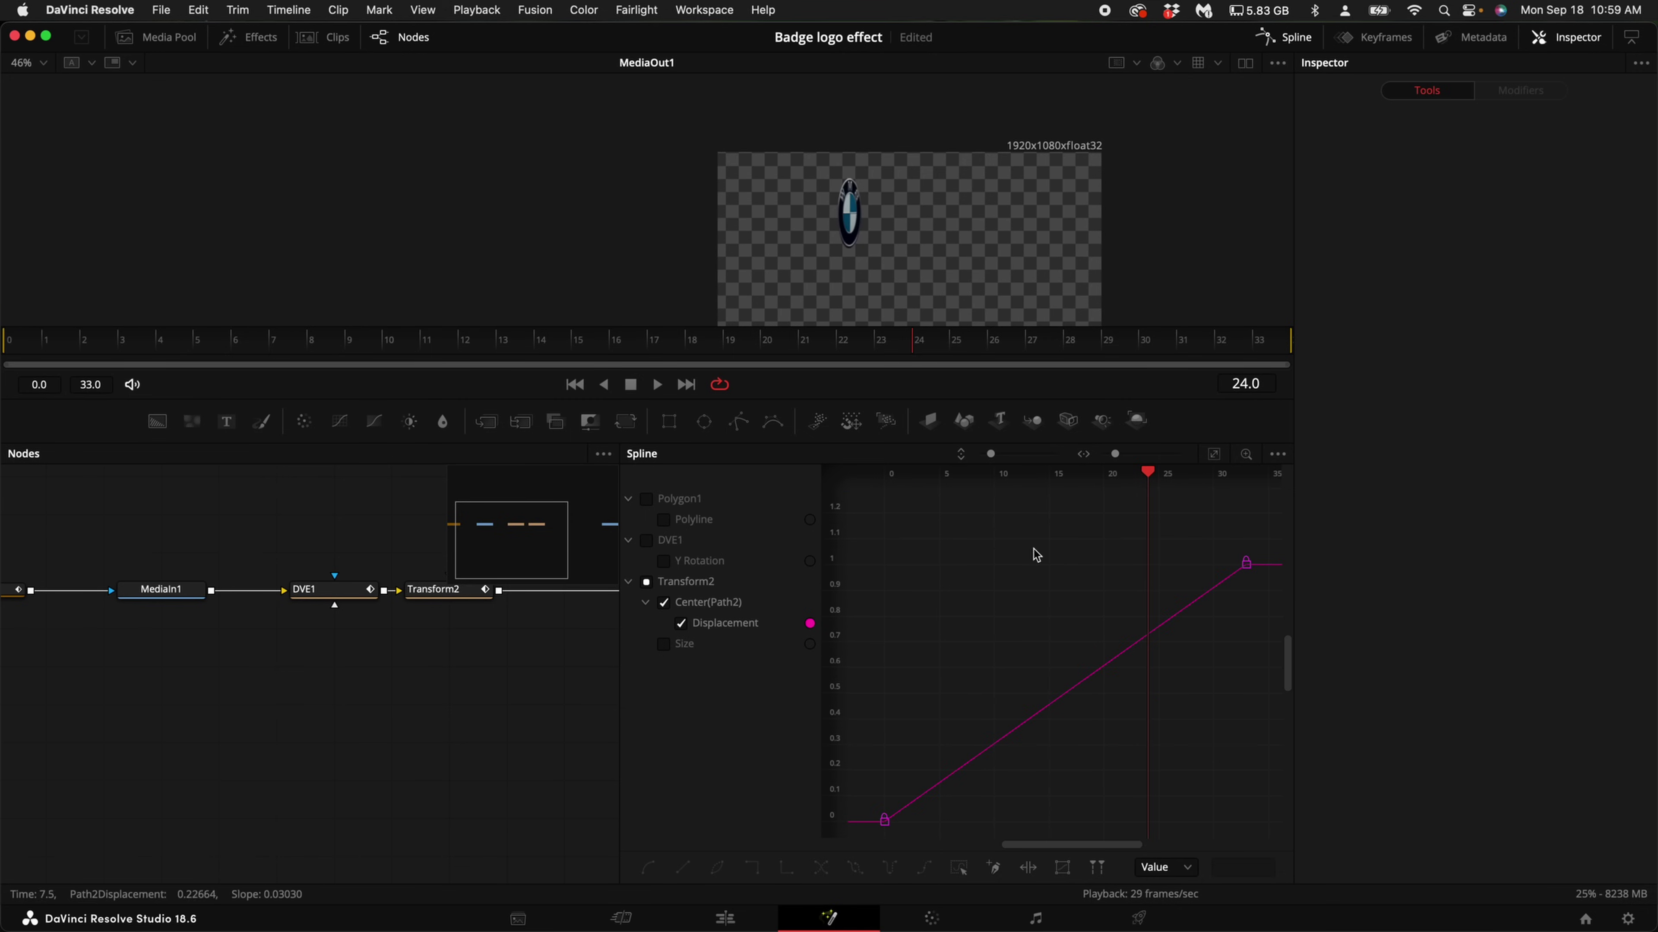
pyautogui.moveTo(1264, 529); pyautogui.dragTo(828, 846)
pyautogui.hotkey('shift', 's')
pyautogui.press('space')
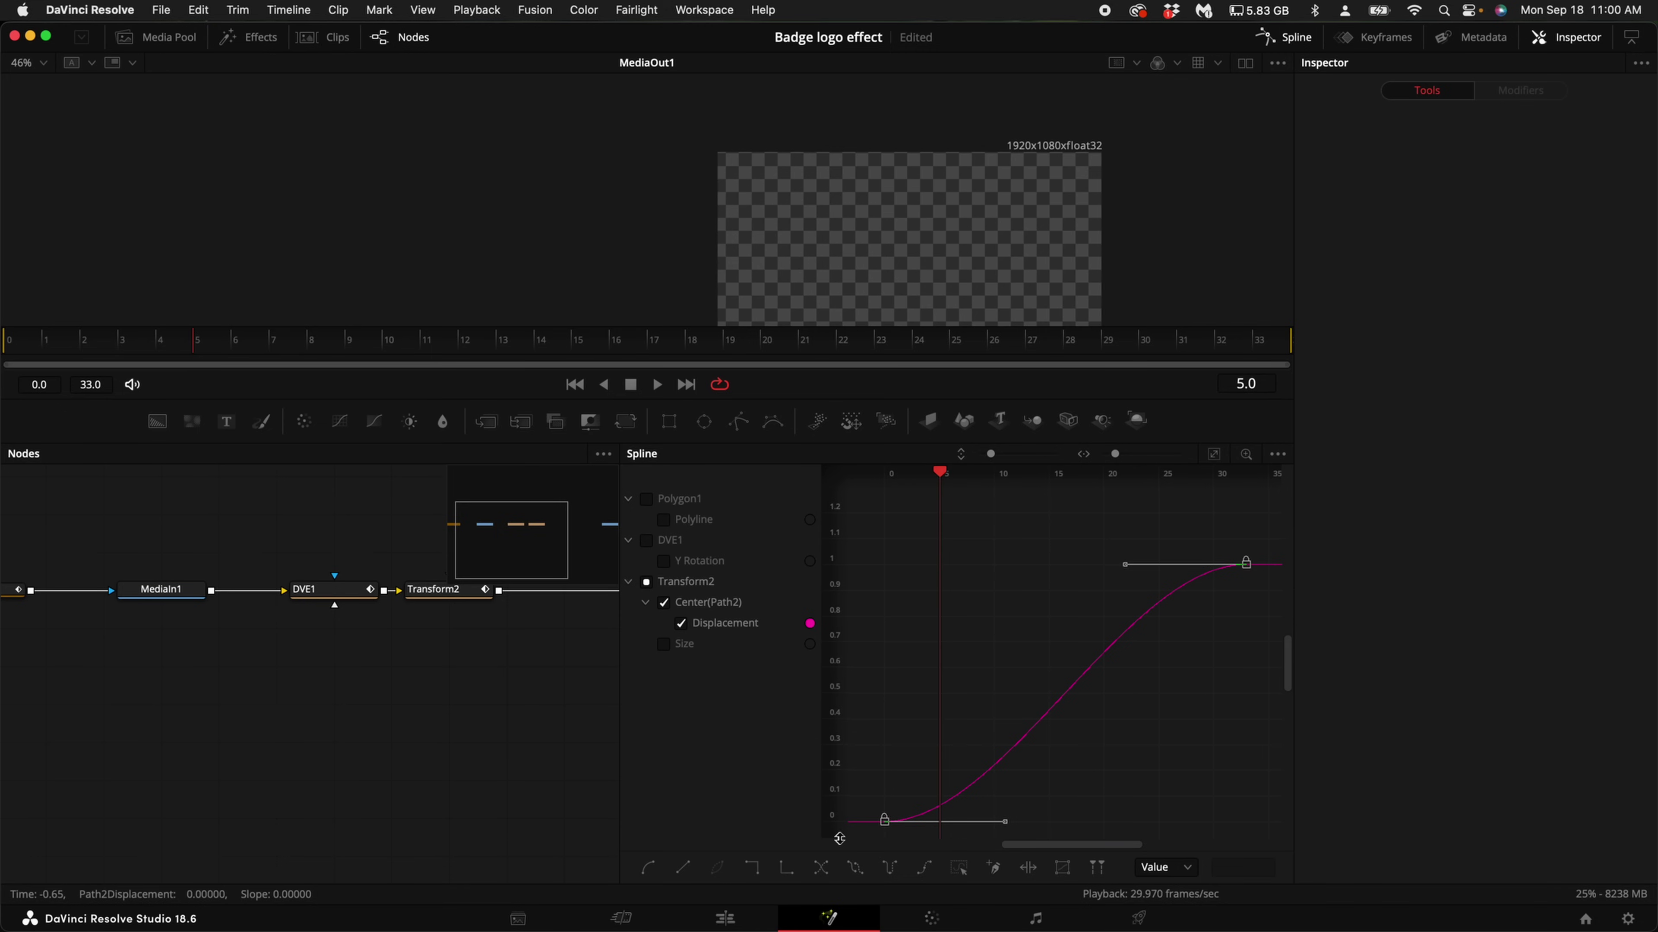
pyautogui.click(434, 589)
pyautogui.moveTo(203, 345); pyautogui.dragTo(581, 351)
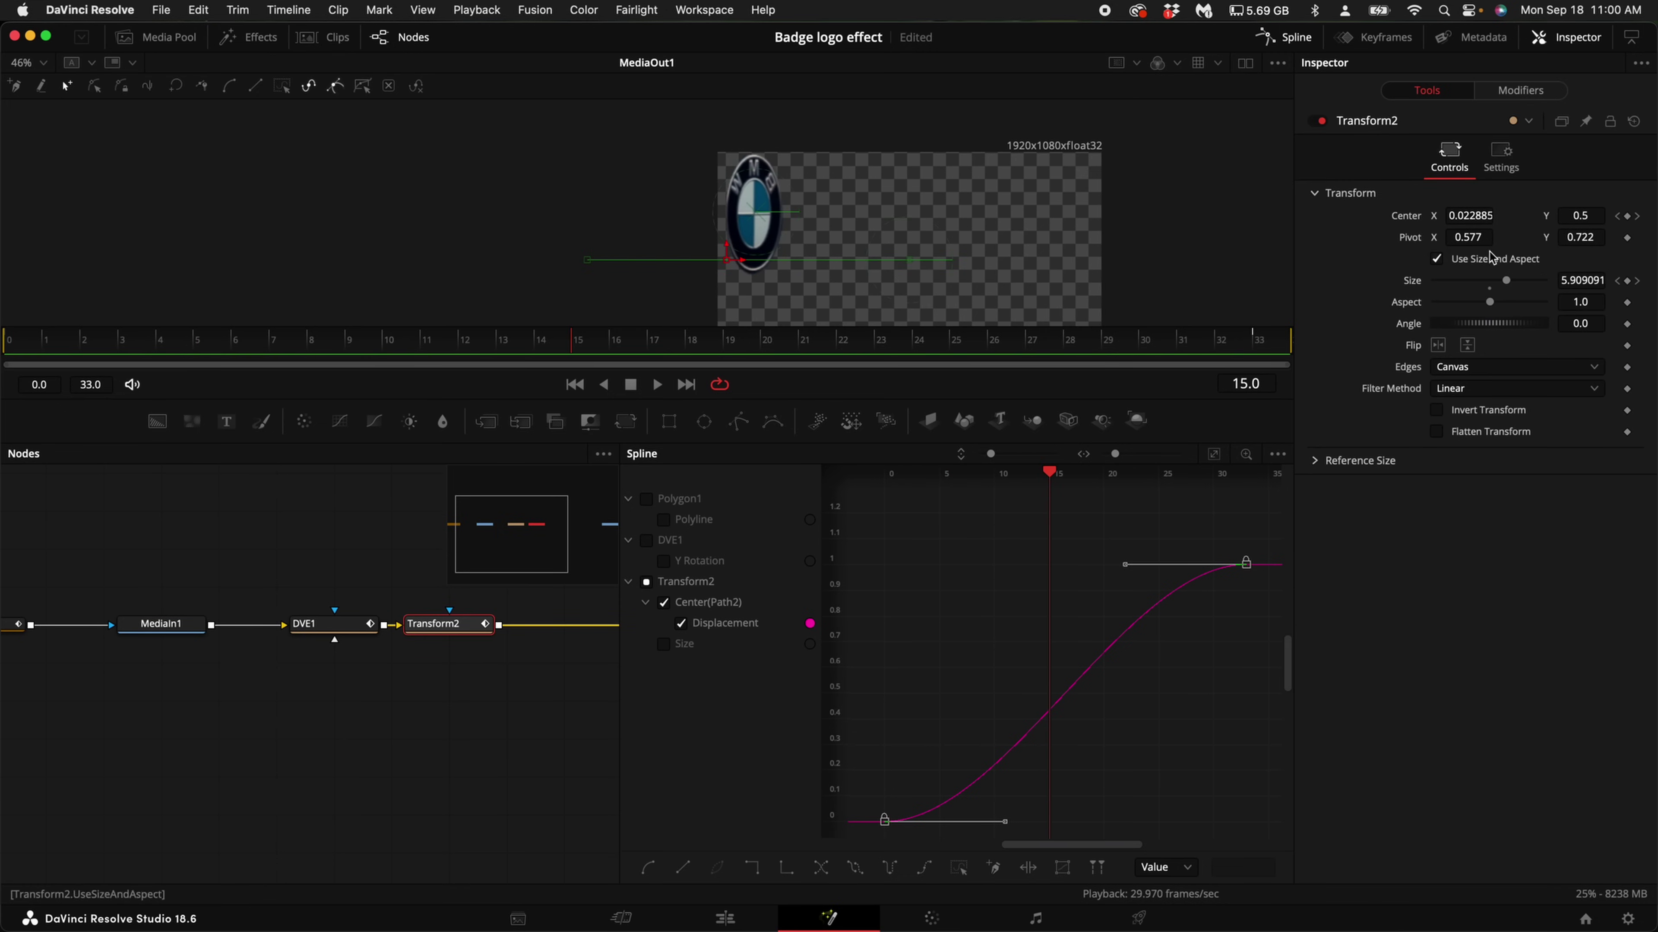
# Step: Key Transform2 Center Y to 0.013 at frame 15, reshape the spline, and enable Motion Blur
pyautogui.moveTo(1583, 215); pyautogui.dragTo(1165, 300)
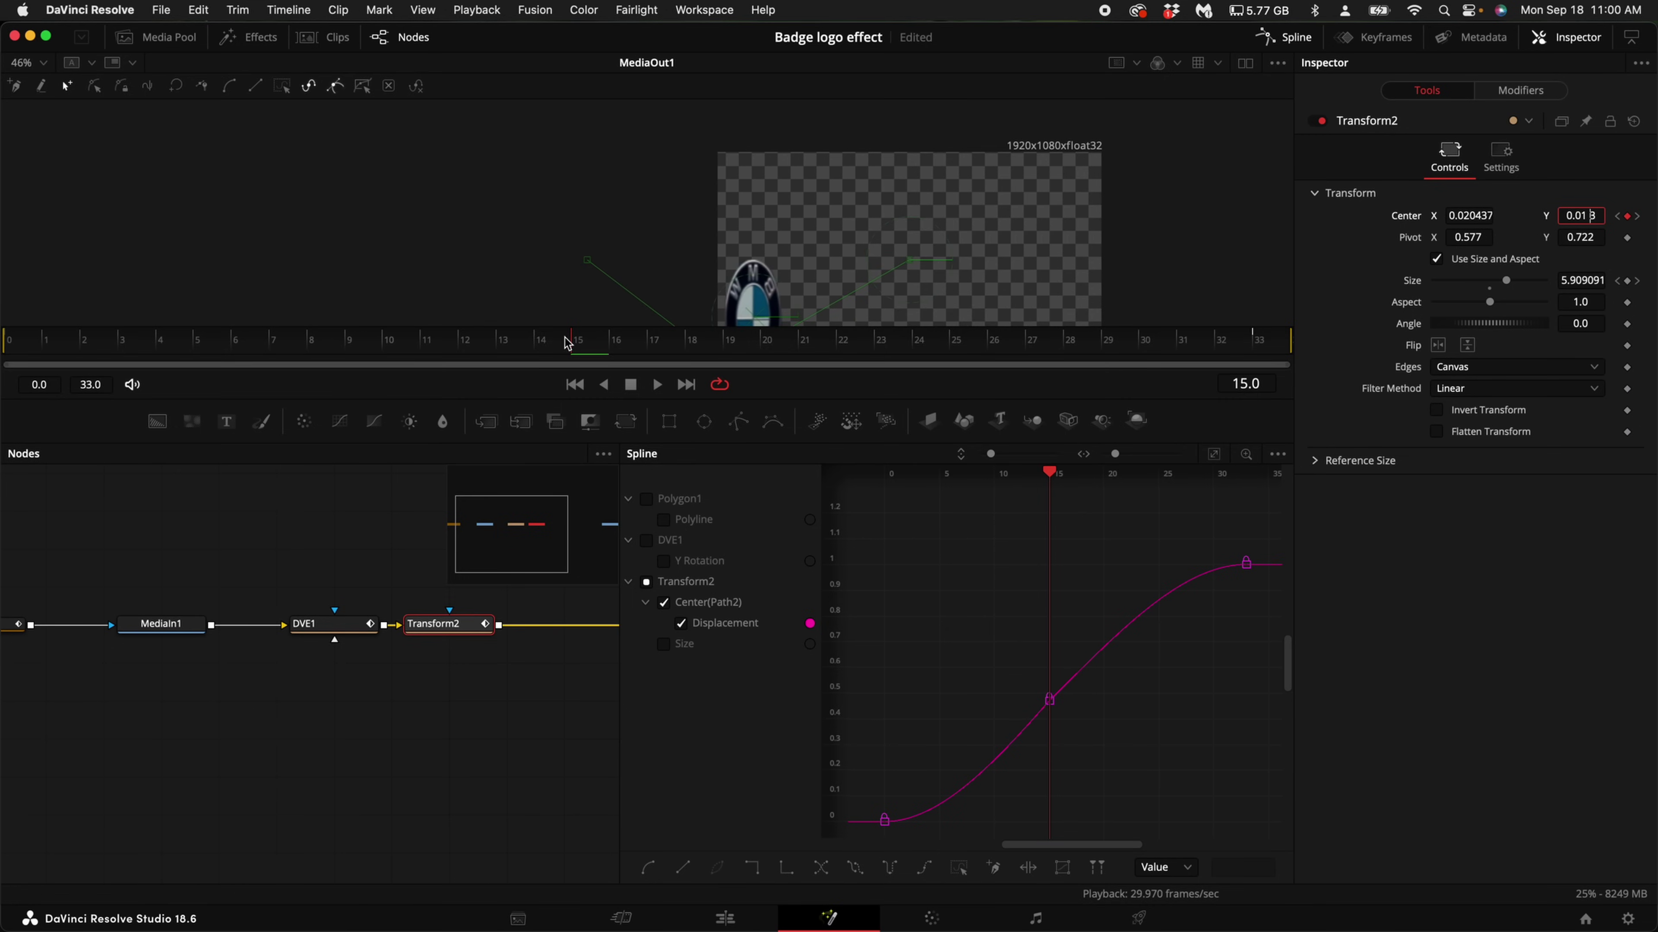
pyautogui.moveTo(568, 344); pyautogui.dragTo(10, 405)
pyautogui.scroll(-3, 705, 313)
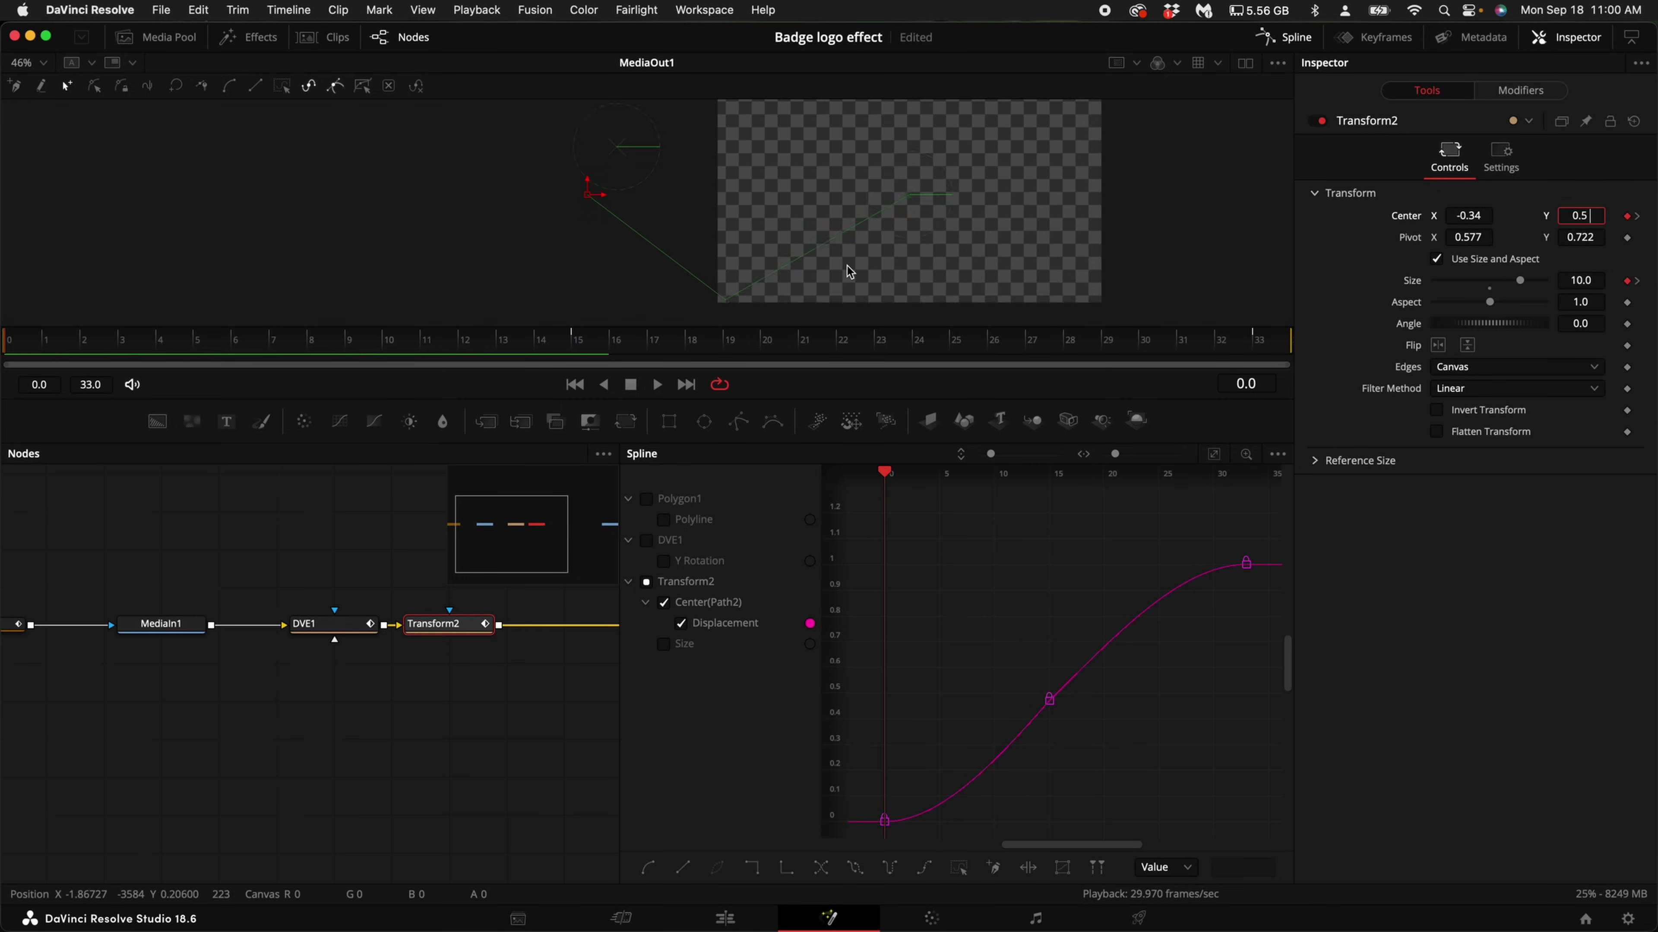
pyautogui.press('space')
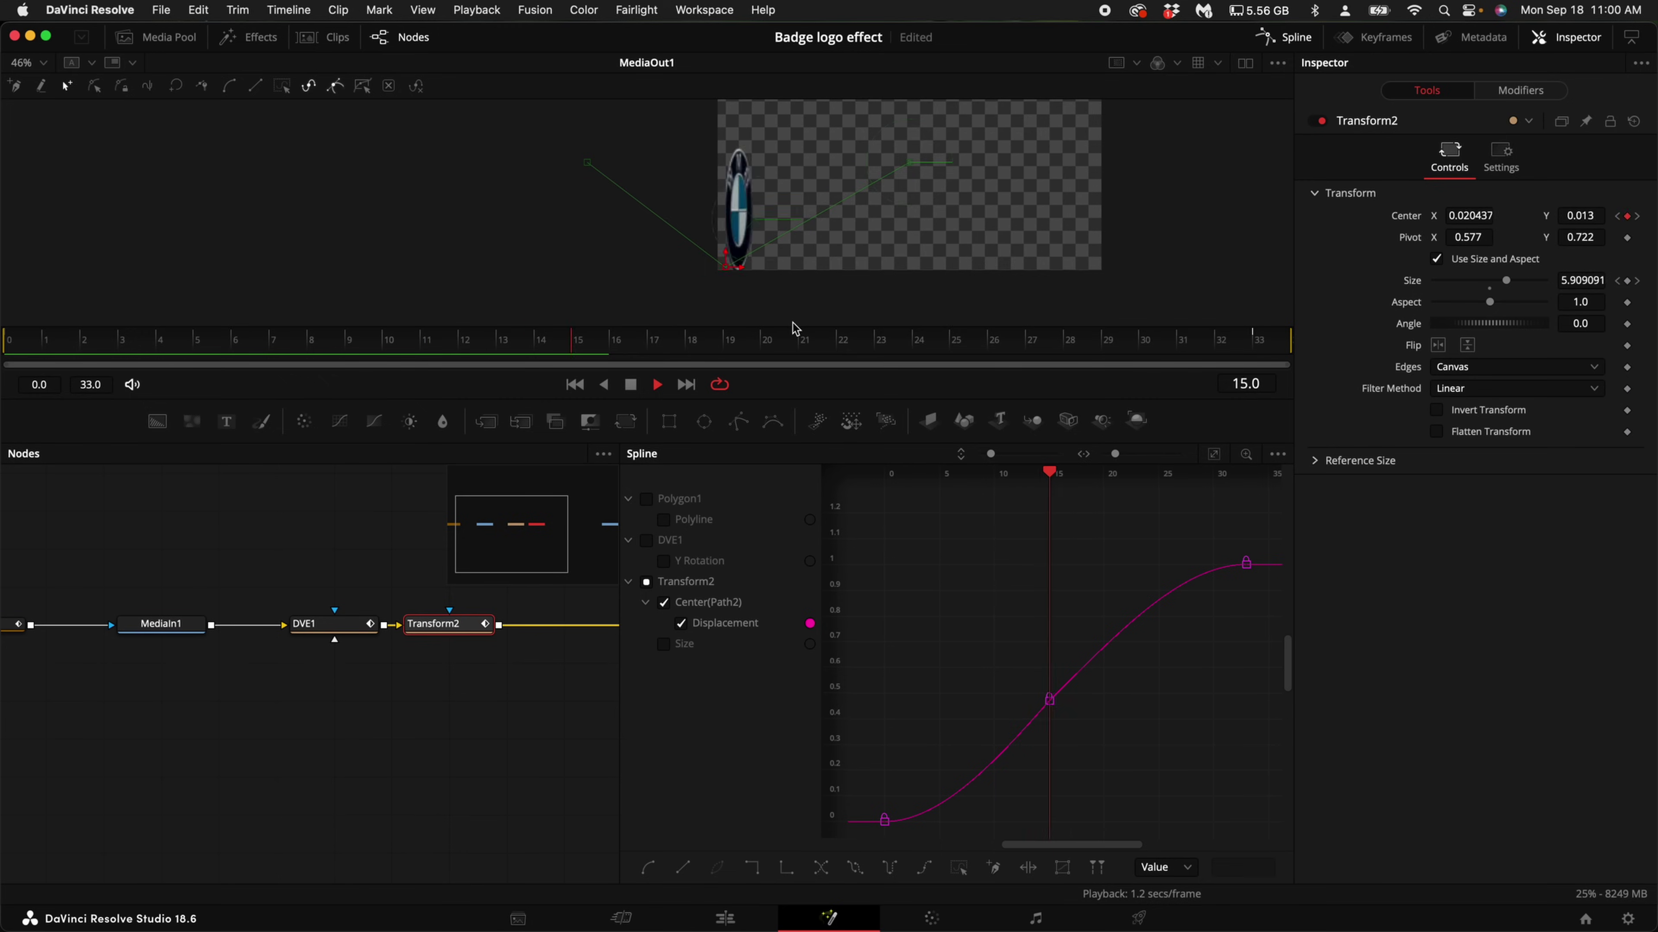
pyautogui.press('space')
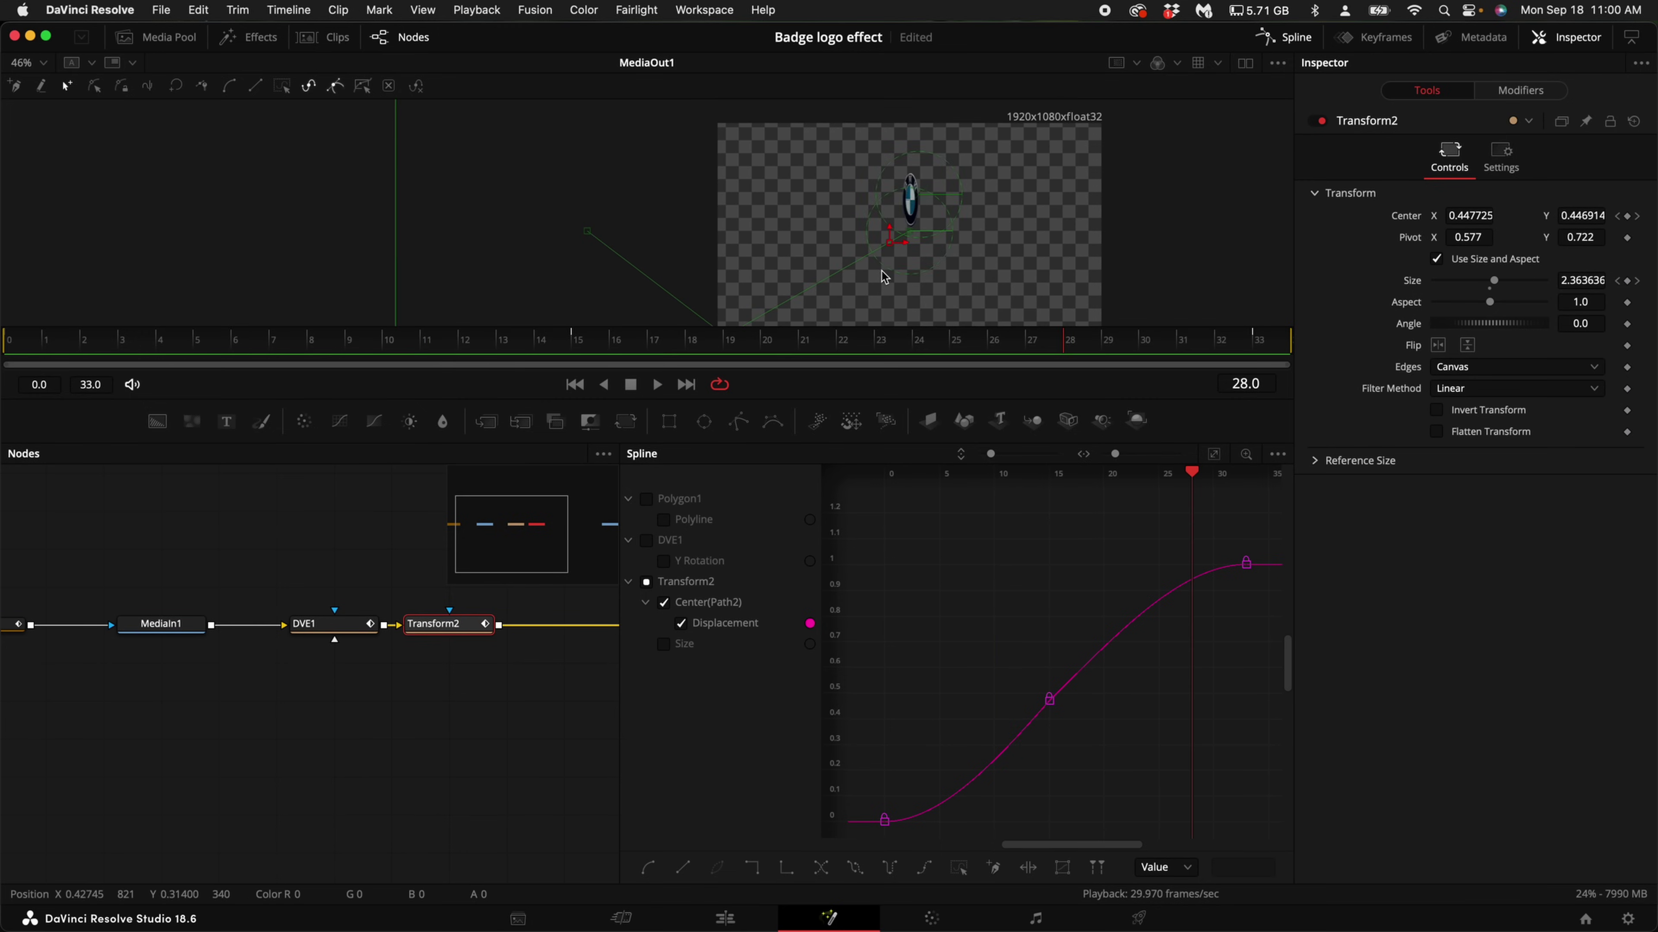
pyautogui.moveTo(1049, 700); pyautogui.dragTo(1173, 685)
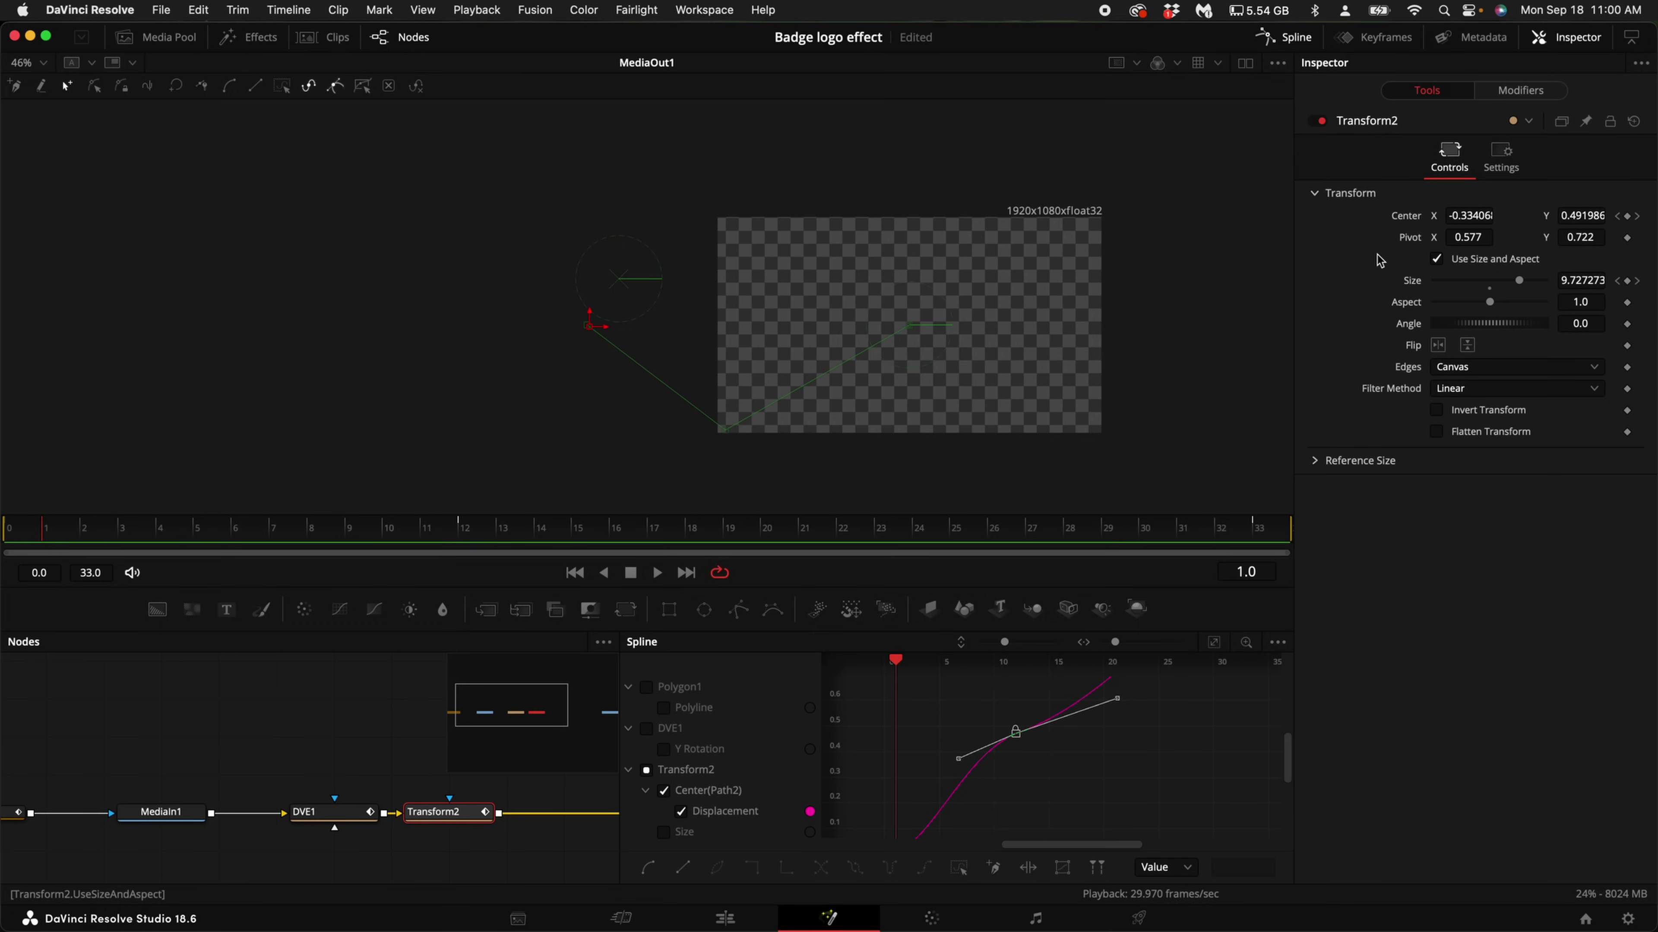
pyautogui.click(1499, 158)
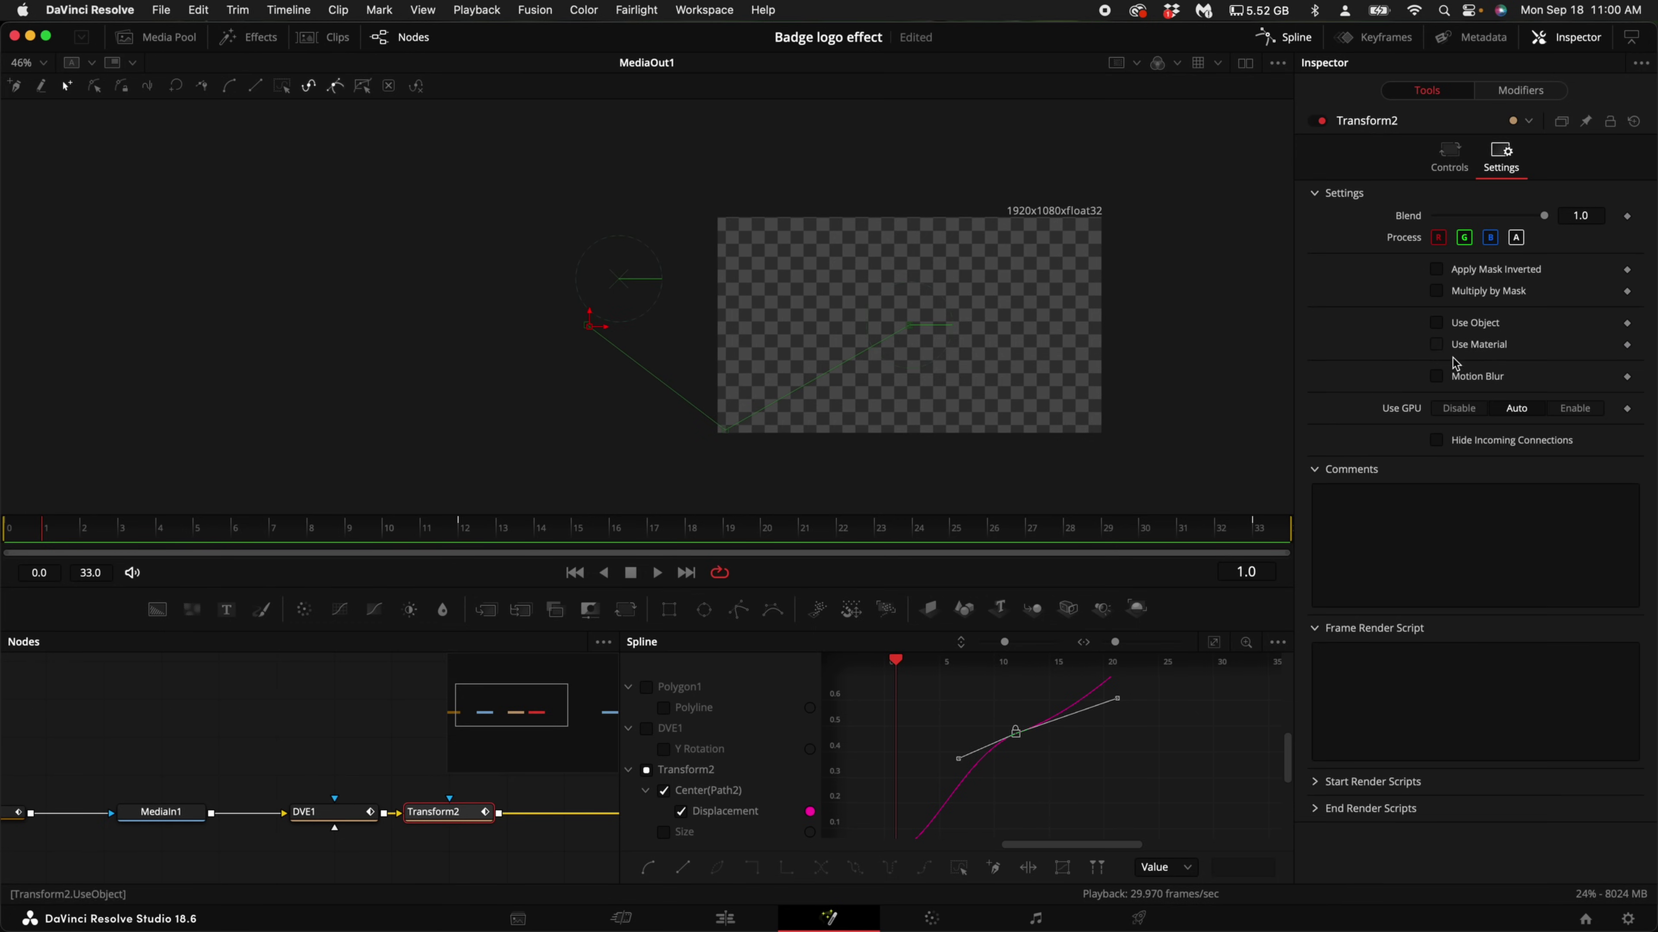
pyautogui.click(1442, 378)
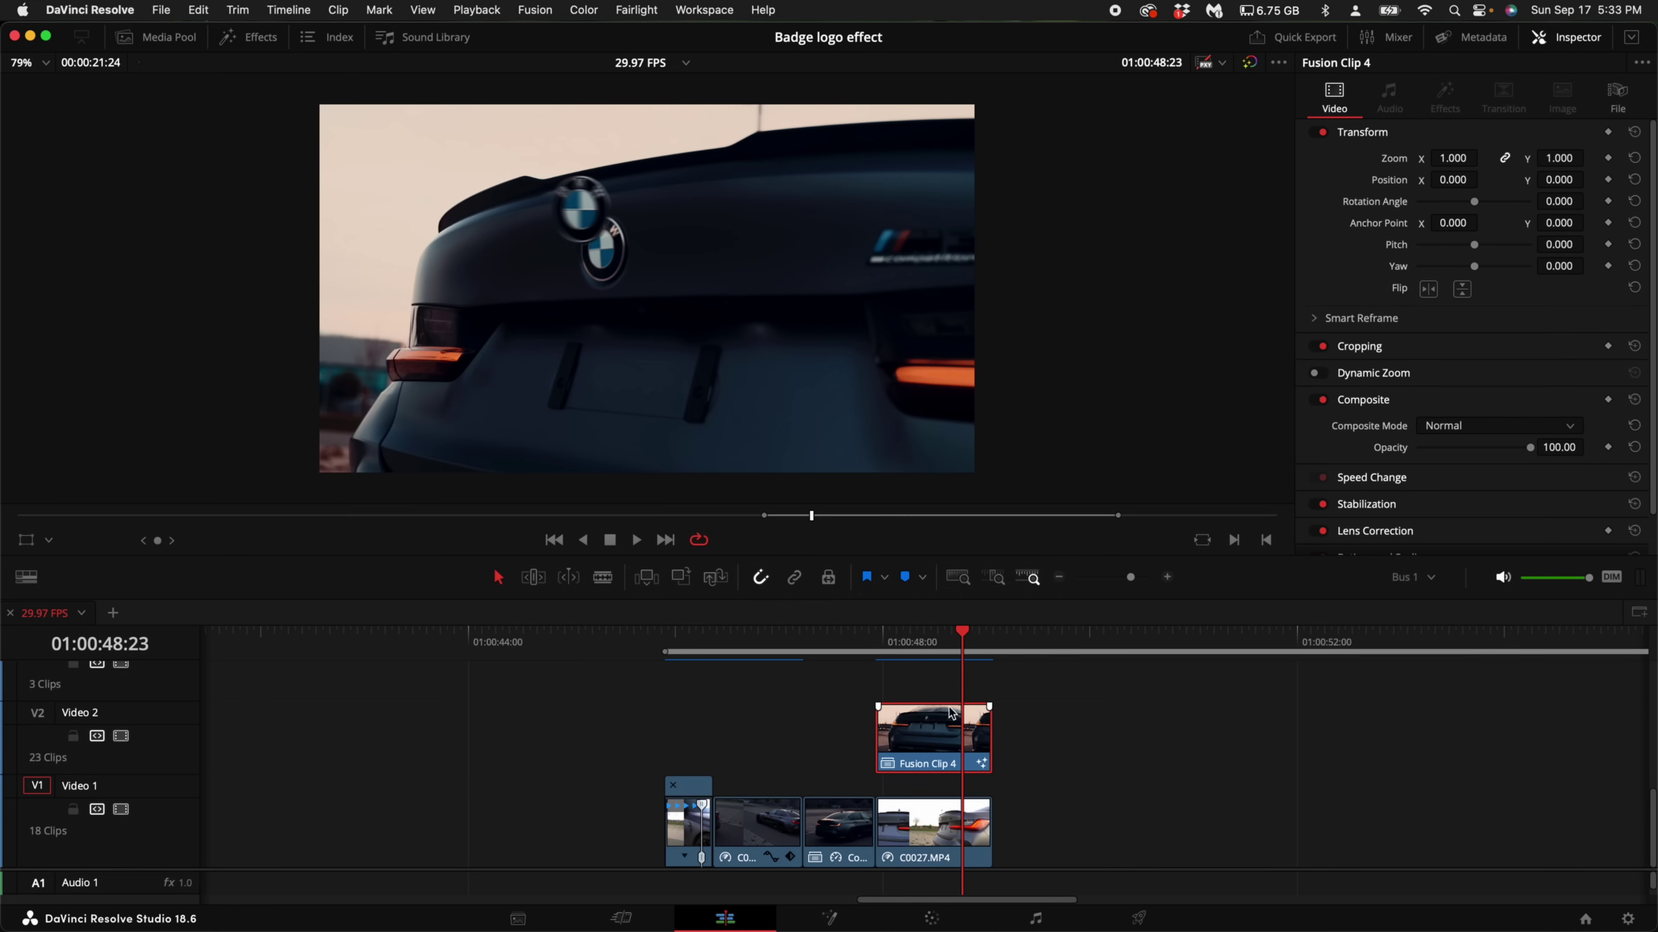
# Step: Slide Fusion Clip 4 left on Video 2, then install JF ULTRA IMPACT.DRFX from its download folder
pyautogui.moveTo(966, 737); pyautogui.dragTo(849, 736)
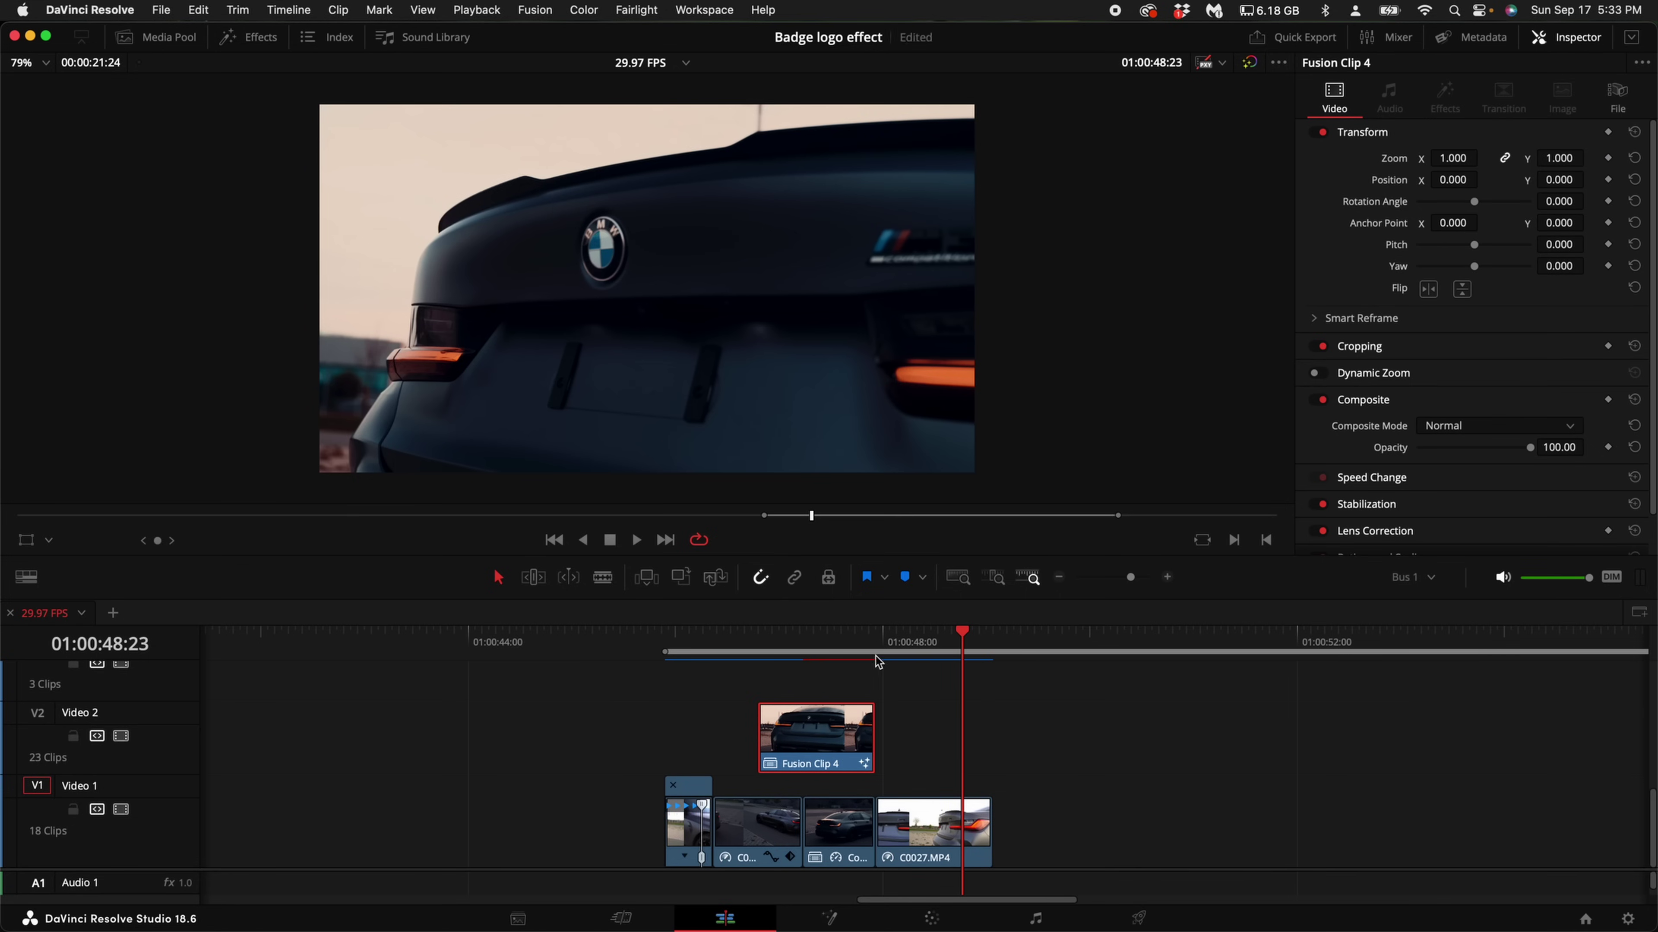
pyautogui.click(887, 810)
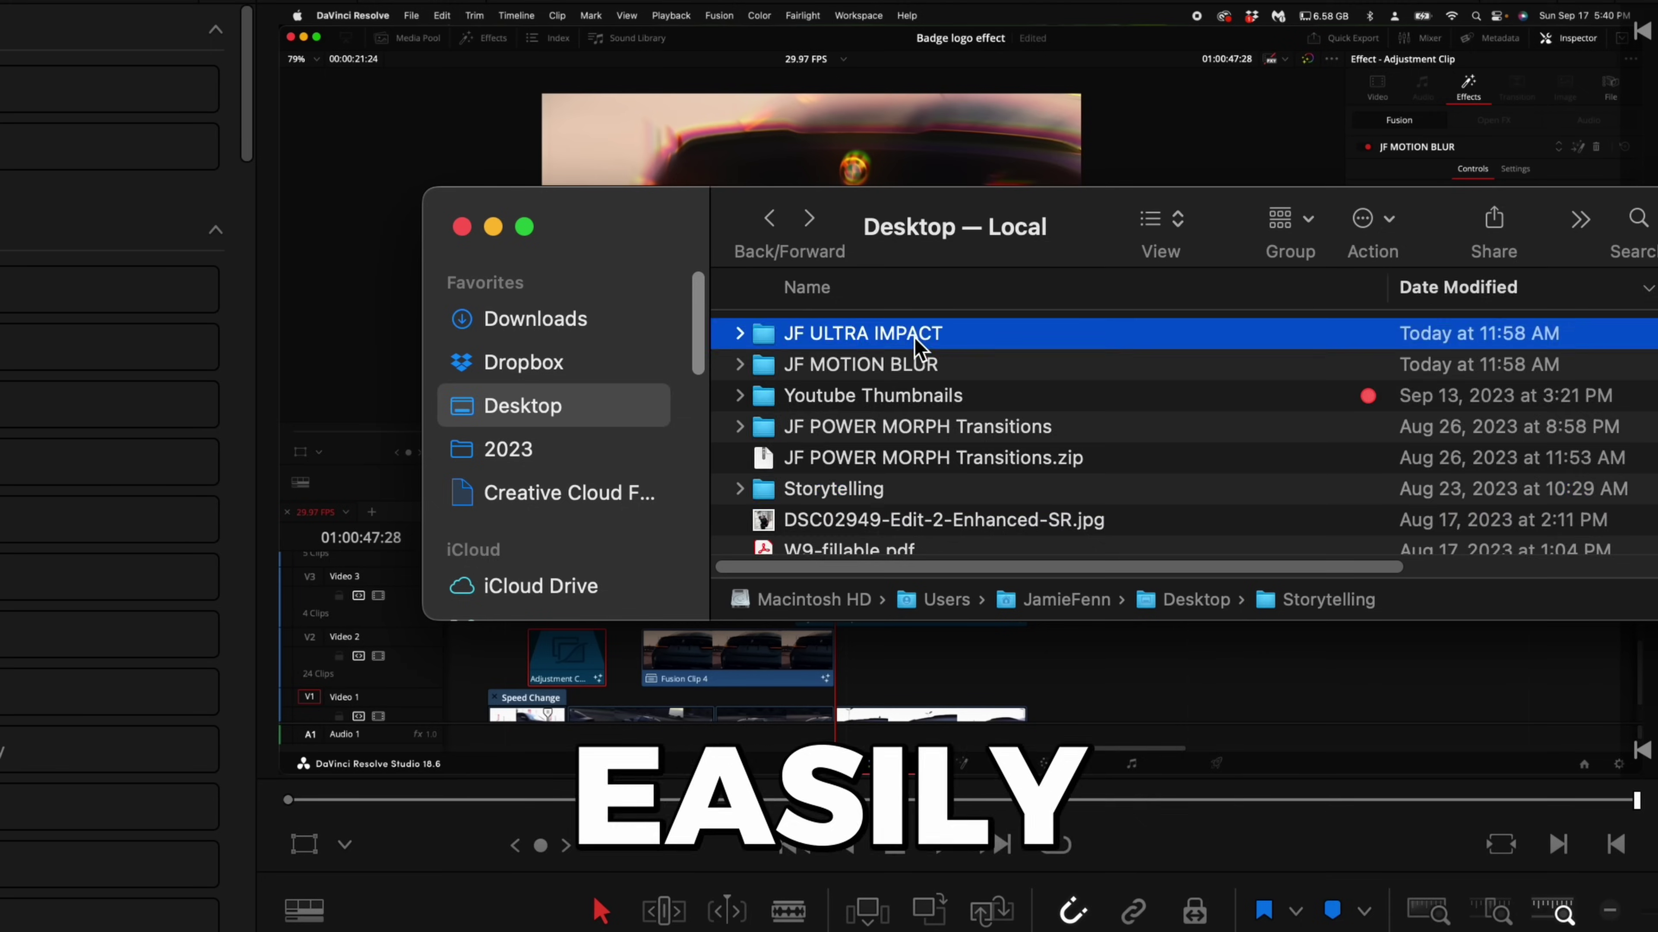
pyautogui.doubleClick(811, 334)
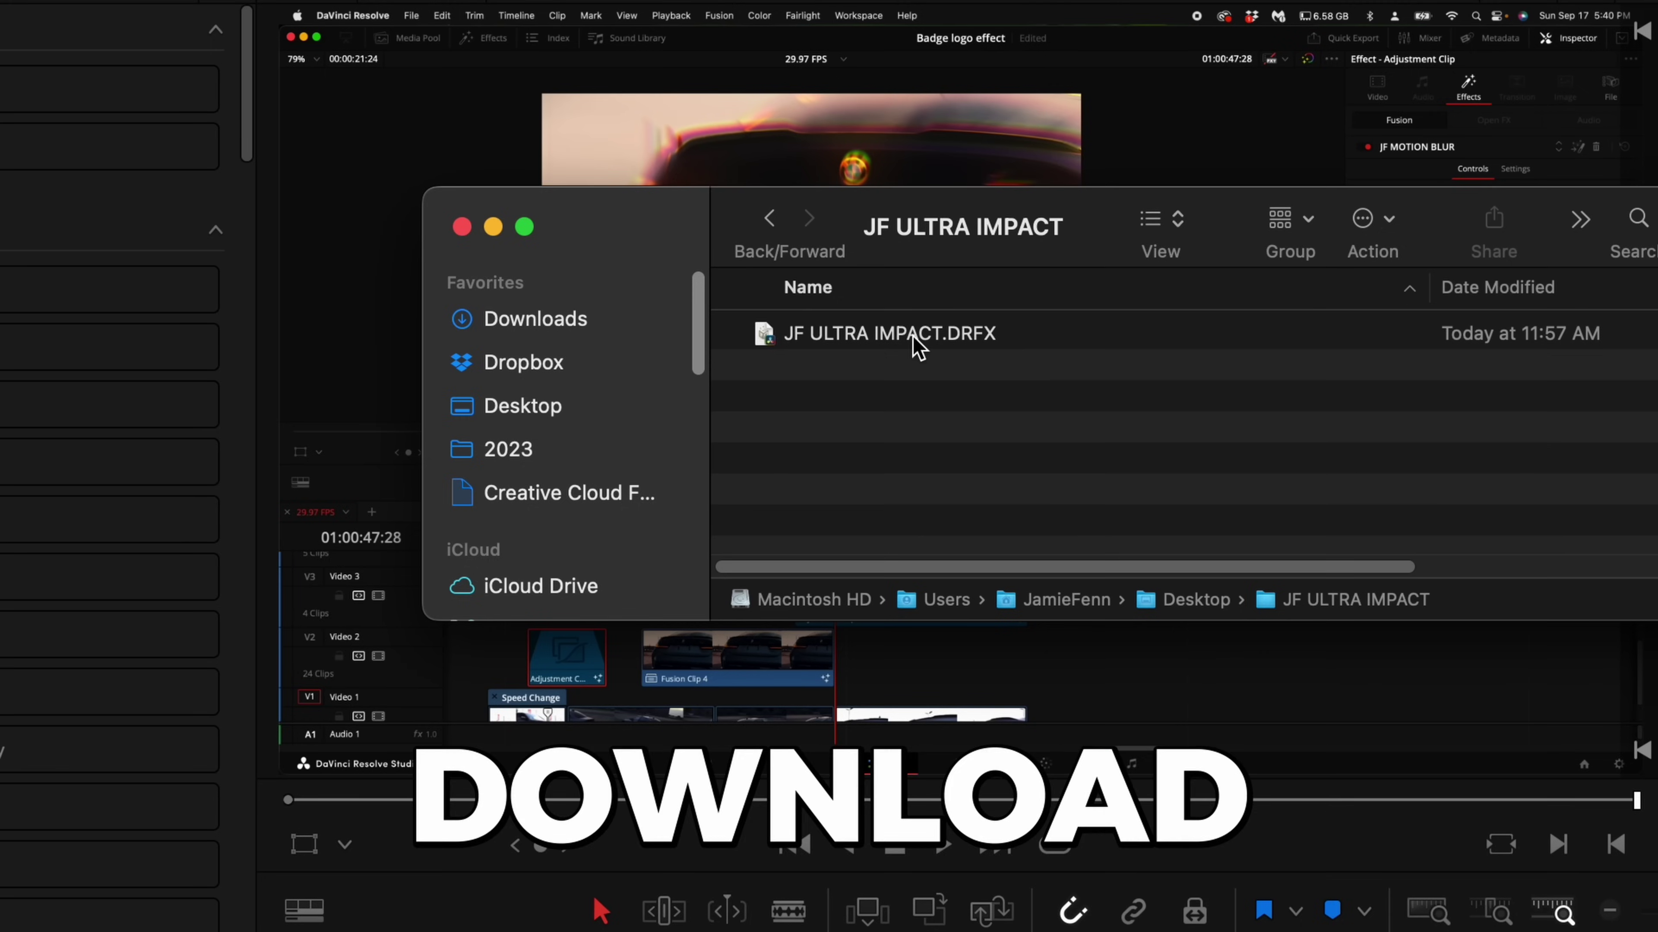
pyautogui.click(914, 336)
pyautogui.doubleClick(917, 346)
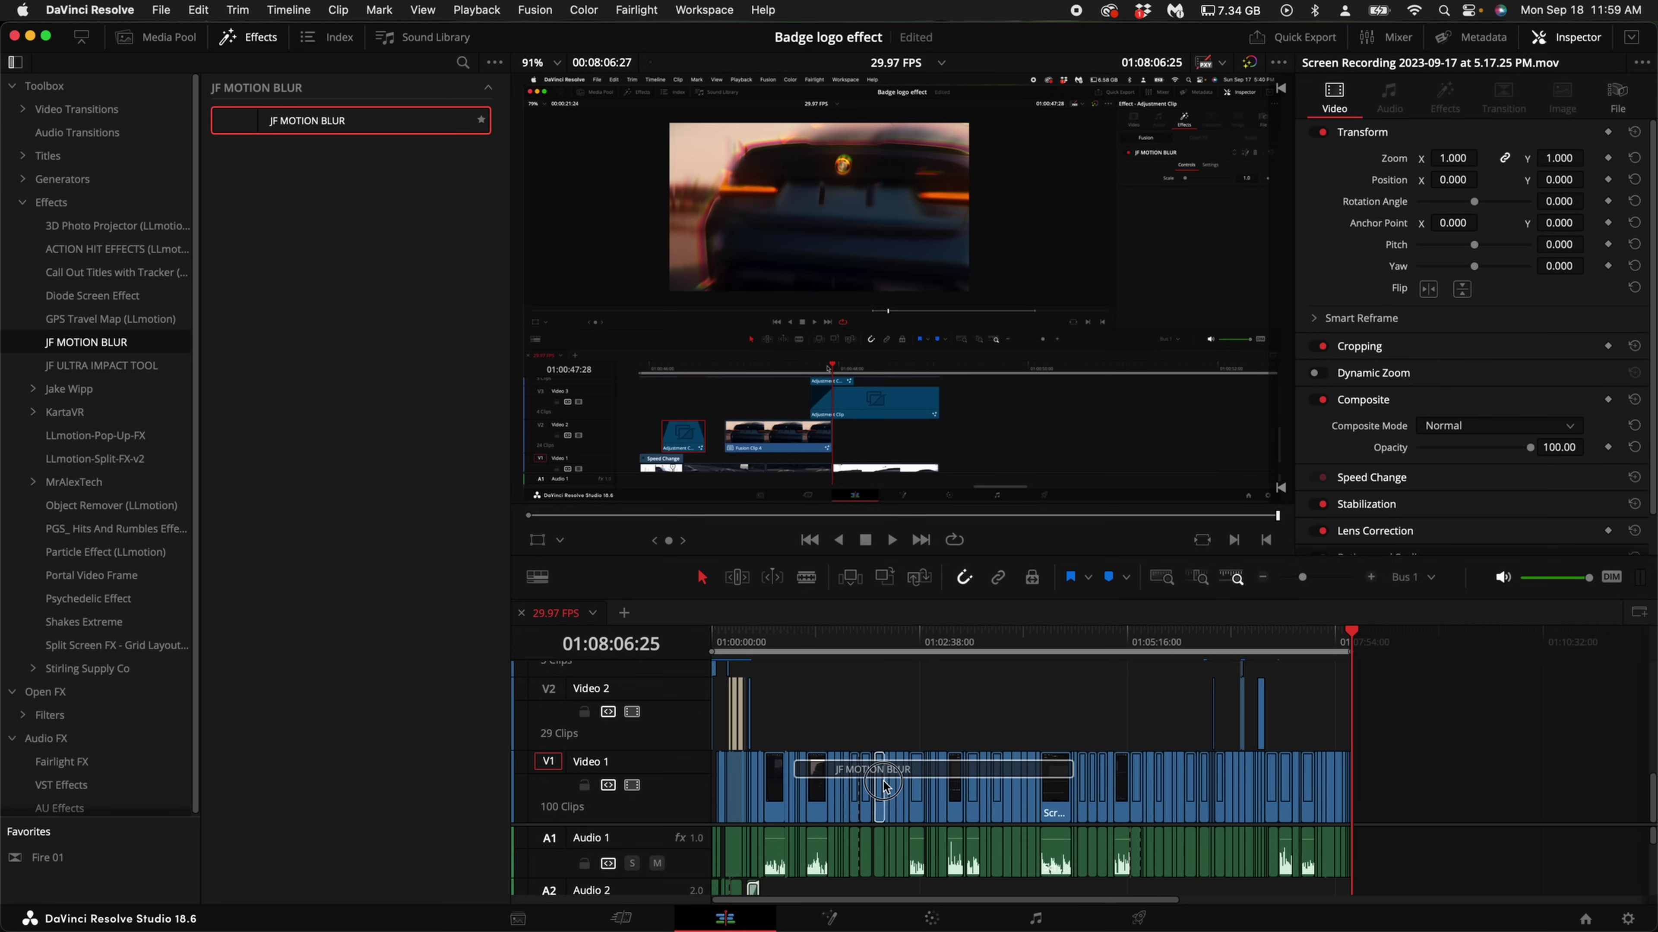
pyautogui.moveTo(883, 787); pyautogui.dragTo(368, 131)
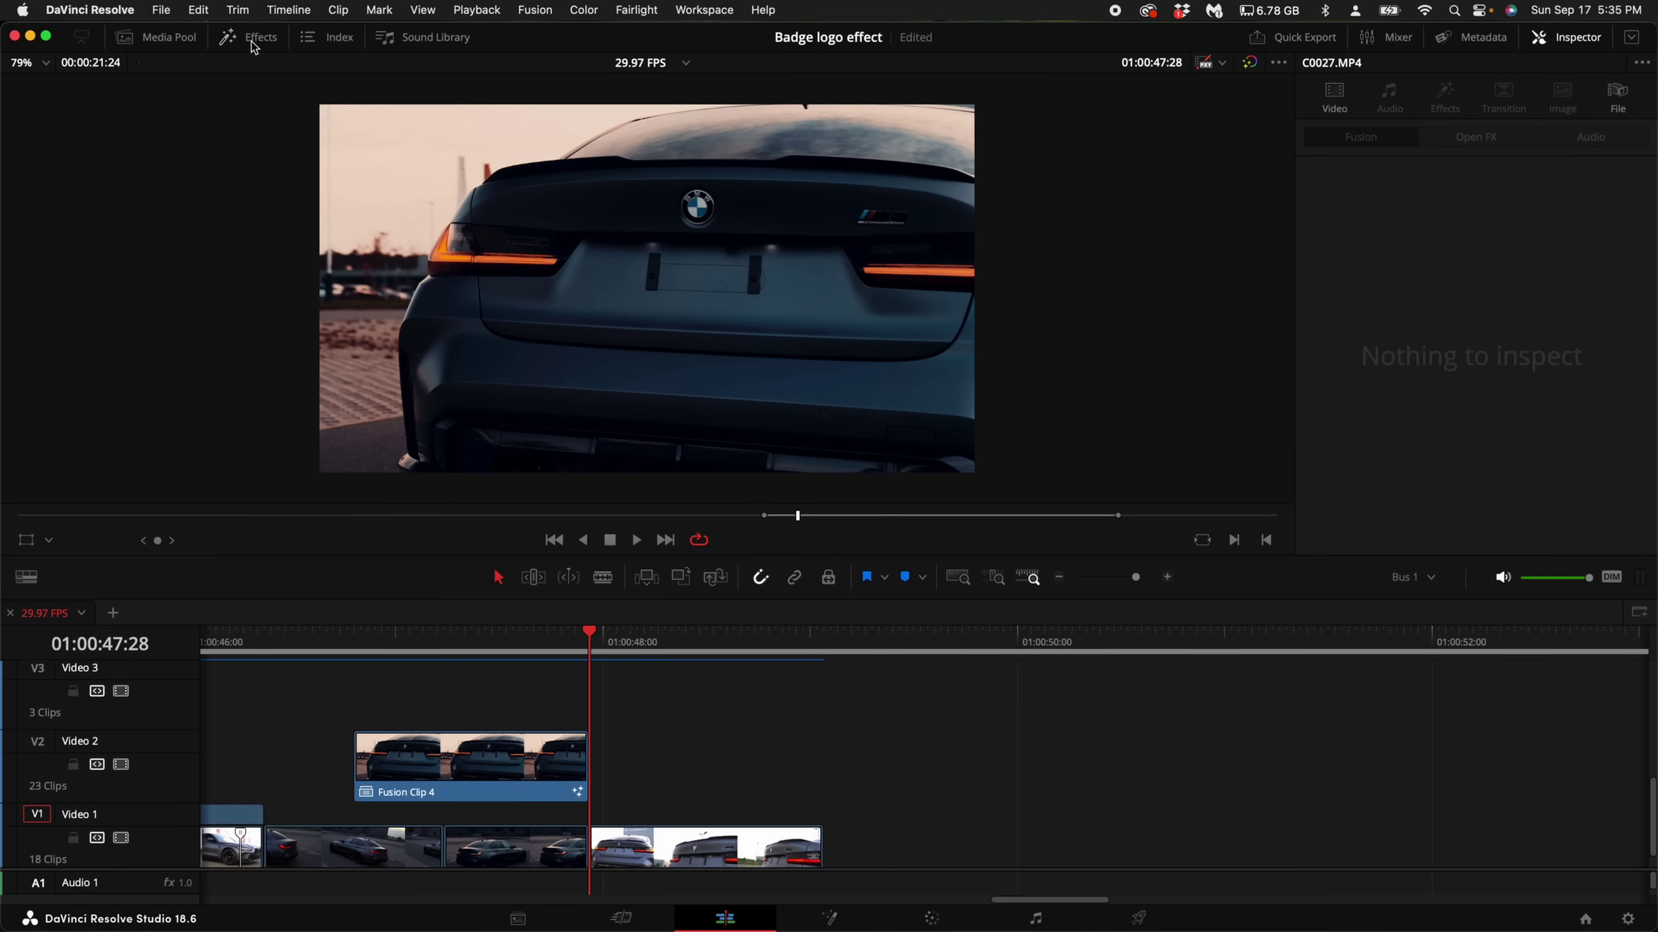
# Step: Preview JF ULTRA IMPACT TOOL in JF SHAKE, then drop an Adjustment Clip on Video 2 after Fusion Clip 4
pyautogui.click(253, 41)
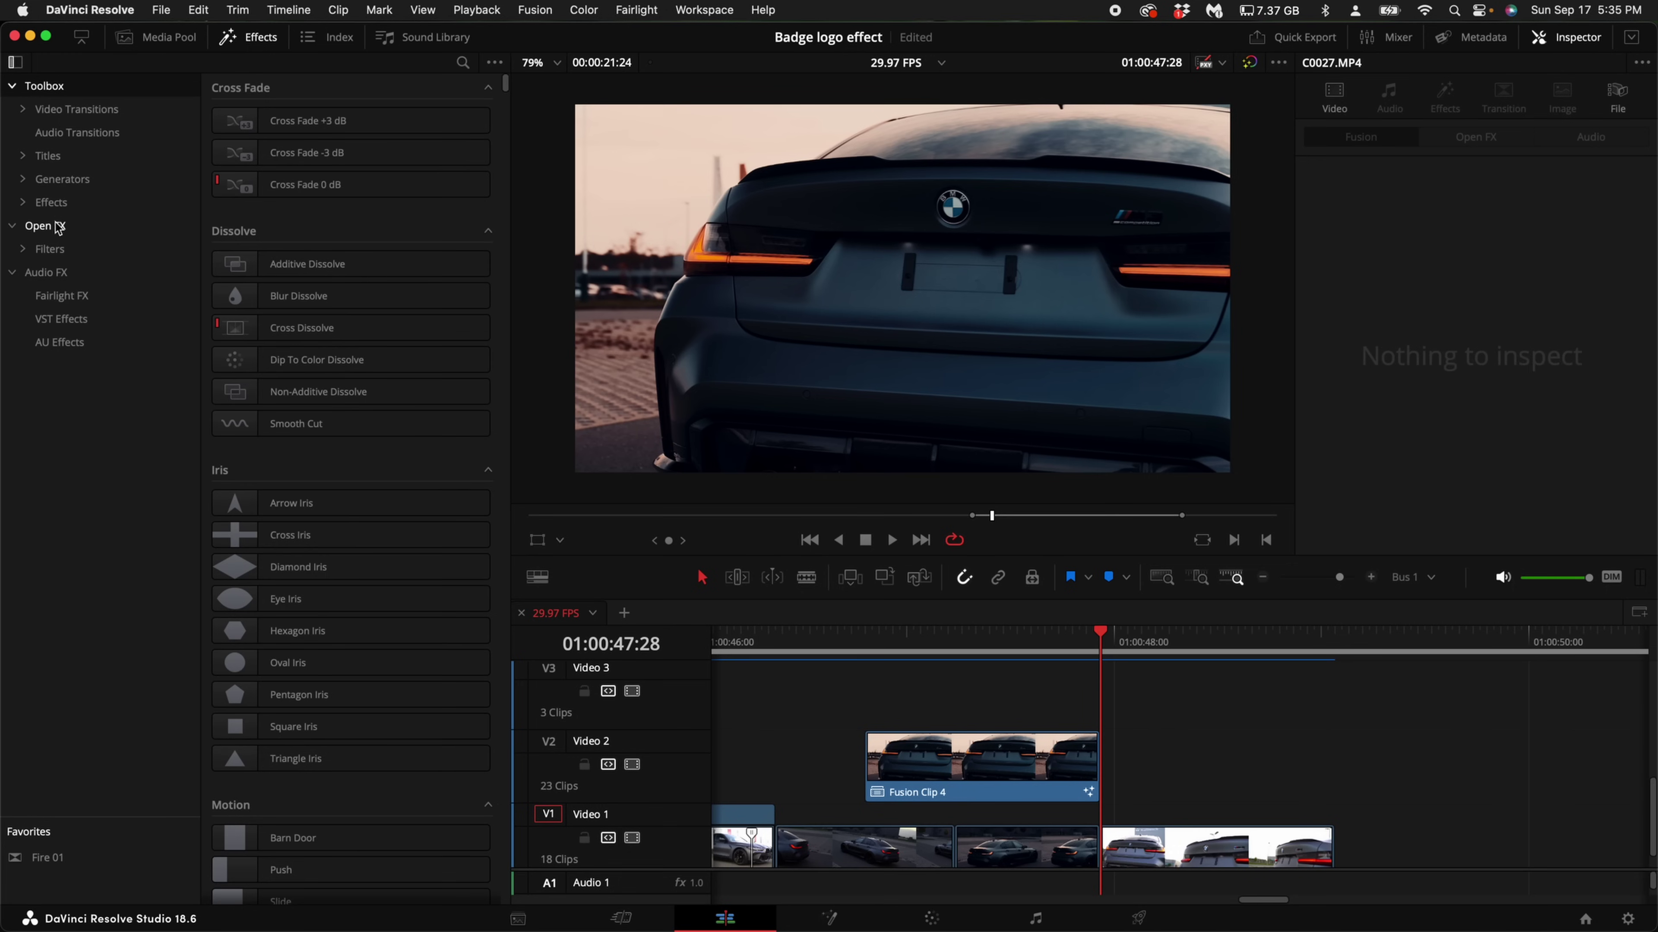
pyautogui.click(52, 203)
pyautogui.click(22, 204)
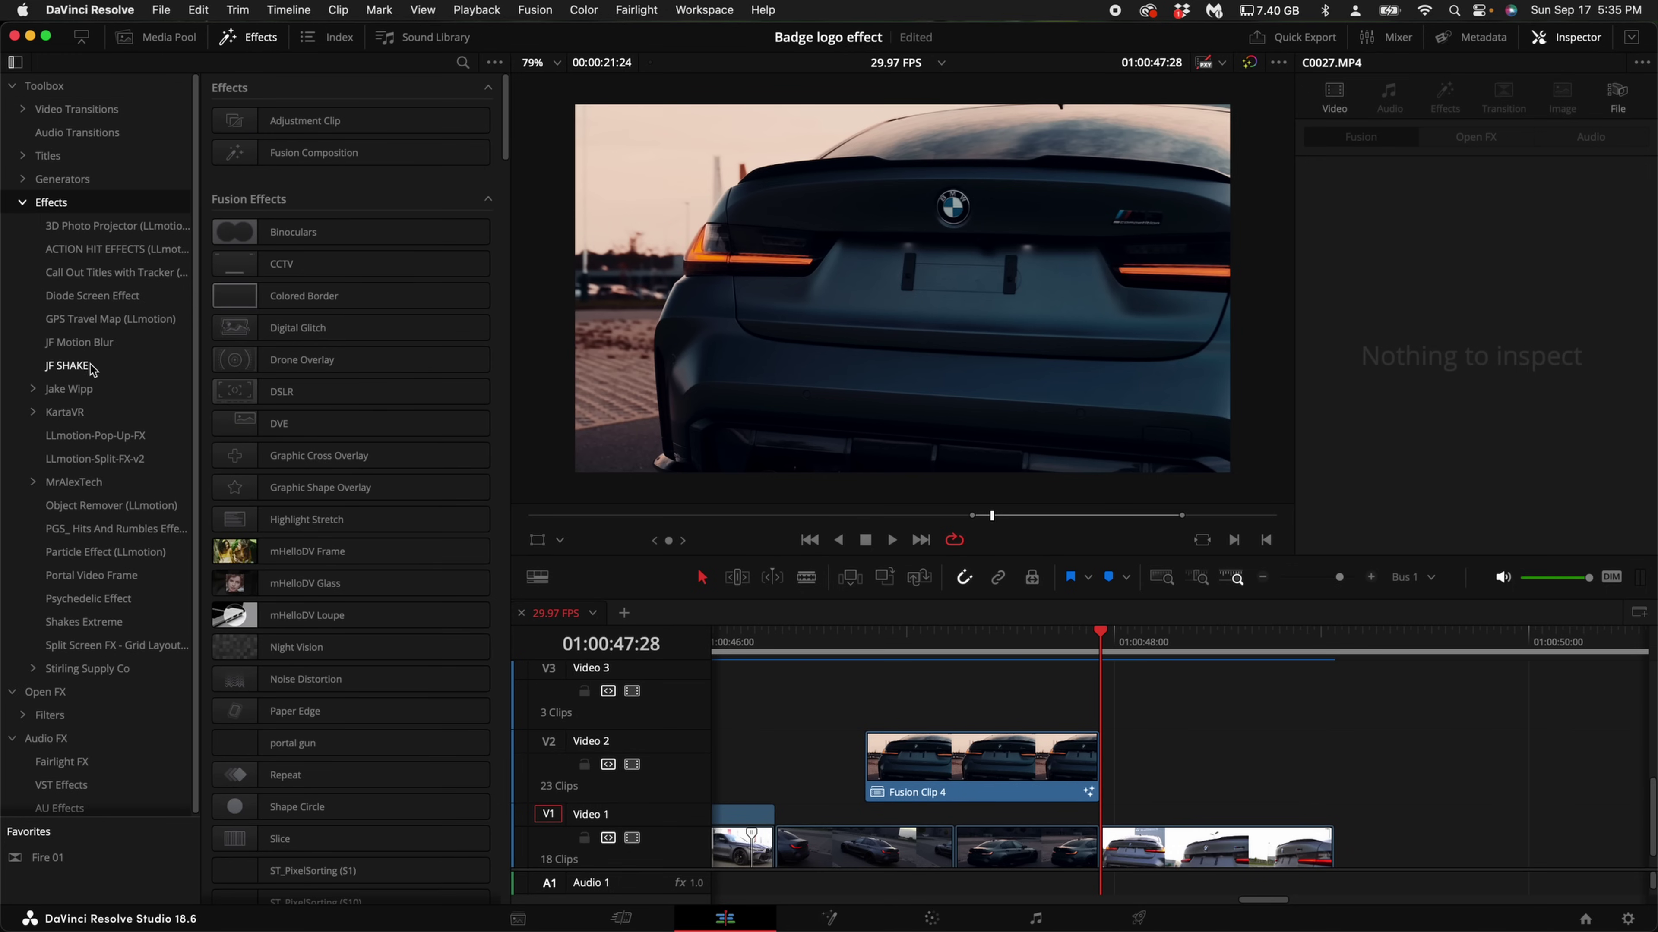
pyautogui.click(75, 365)
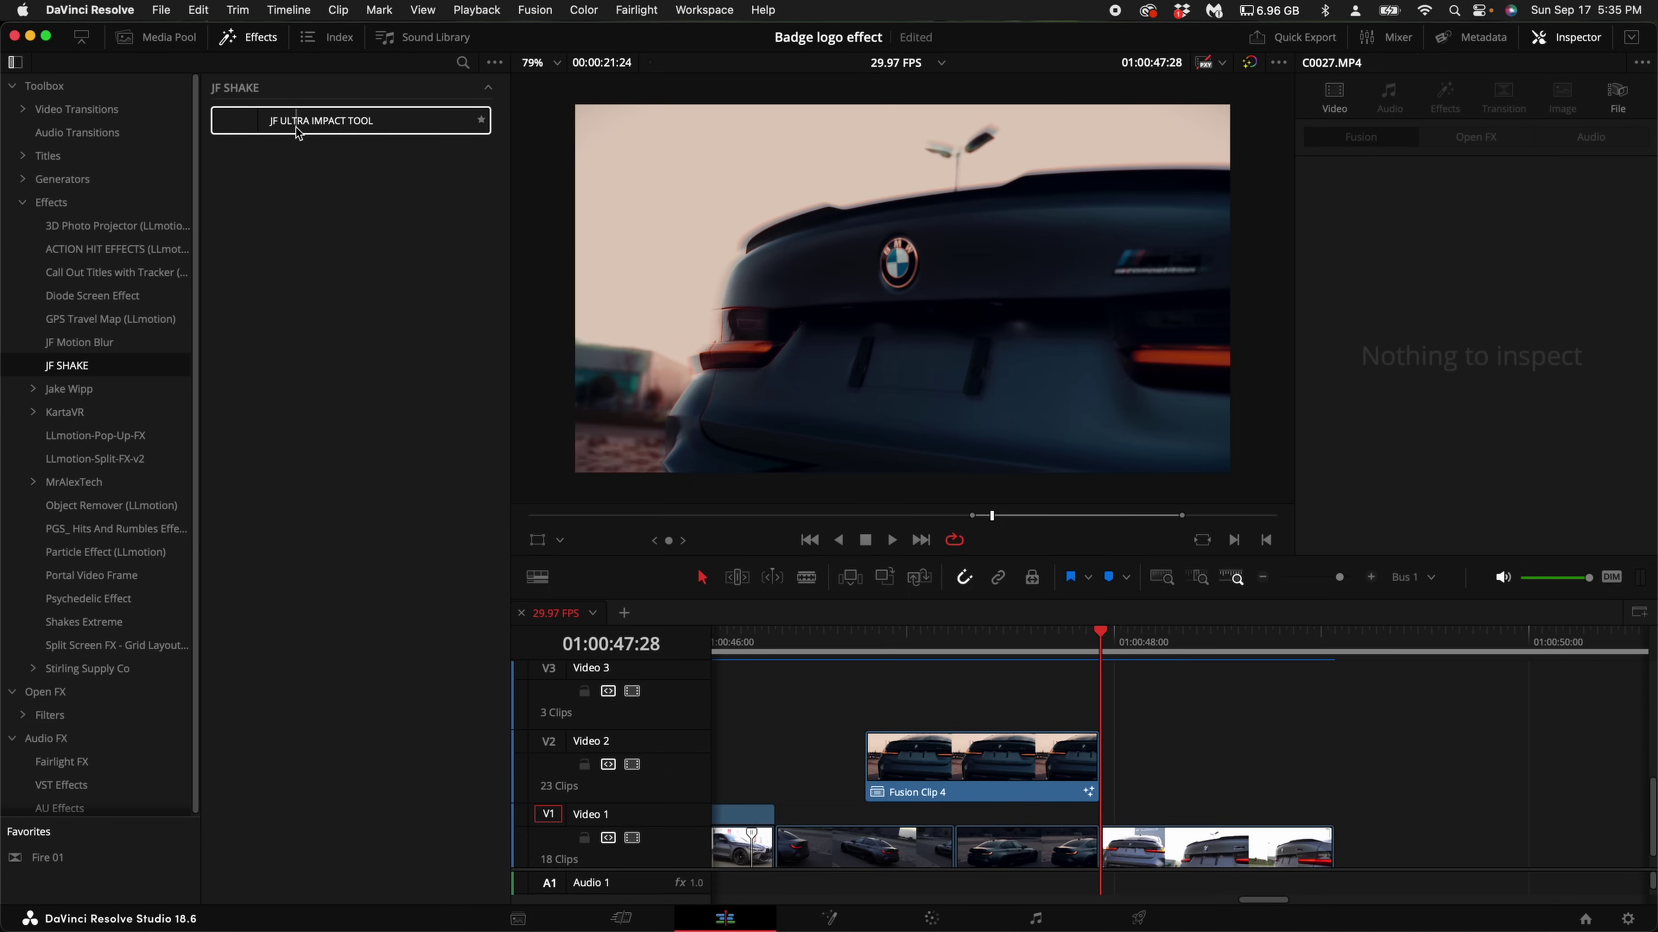
pyautogui.click(296, 128)
pyautogui.click(52, 202)
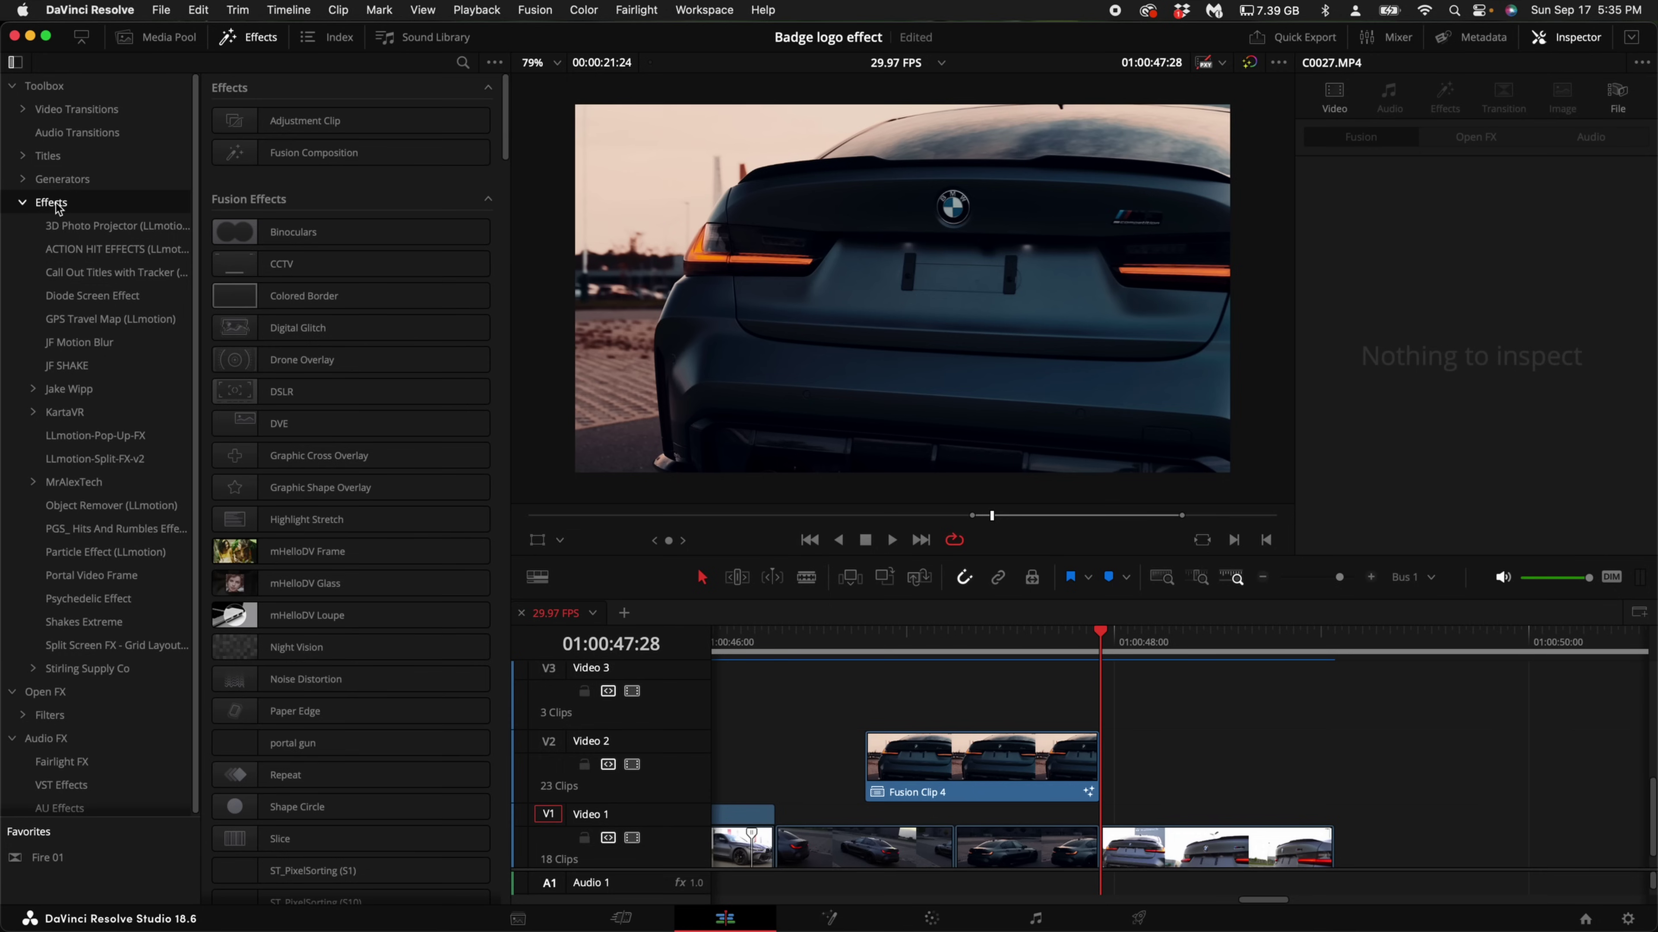
pyautogui.moveTo(297, 121); pyautogui.dragTo(1127, 763)
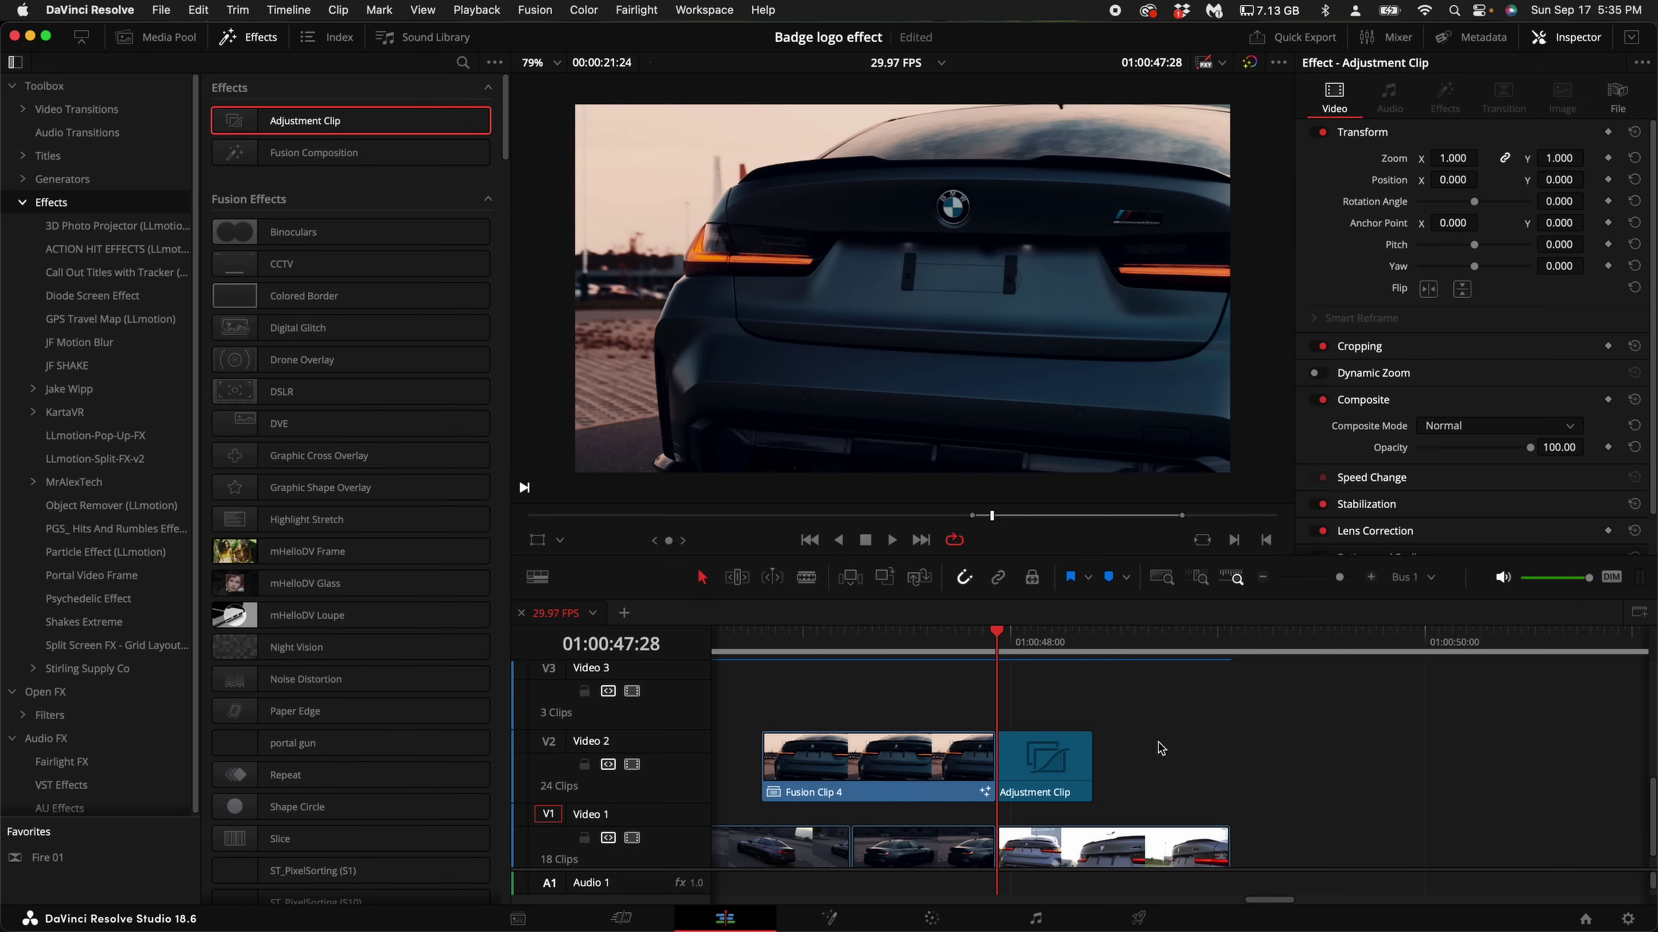
# Step: Apply JF ULTRA IMPACT TOOL from the JF SHAKE effects to the adjustment clip
pyautogui.click(124, 369)
pyautogui.moveTo(327, 128); pyautogui.dragTo(1061, 729)
pyautogui.moveTo(1047, 767); pyautogui.dragTo(1048, 768)
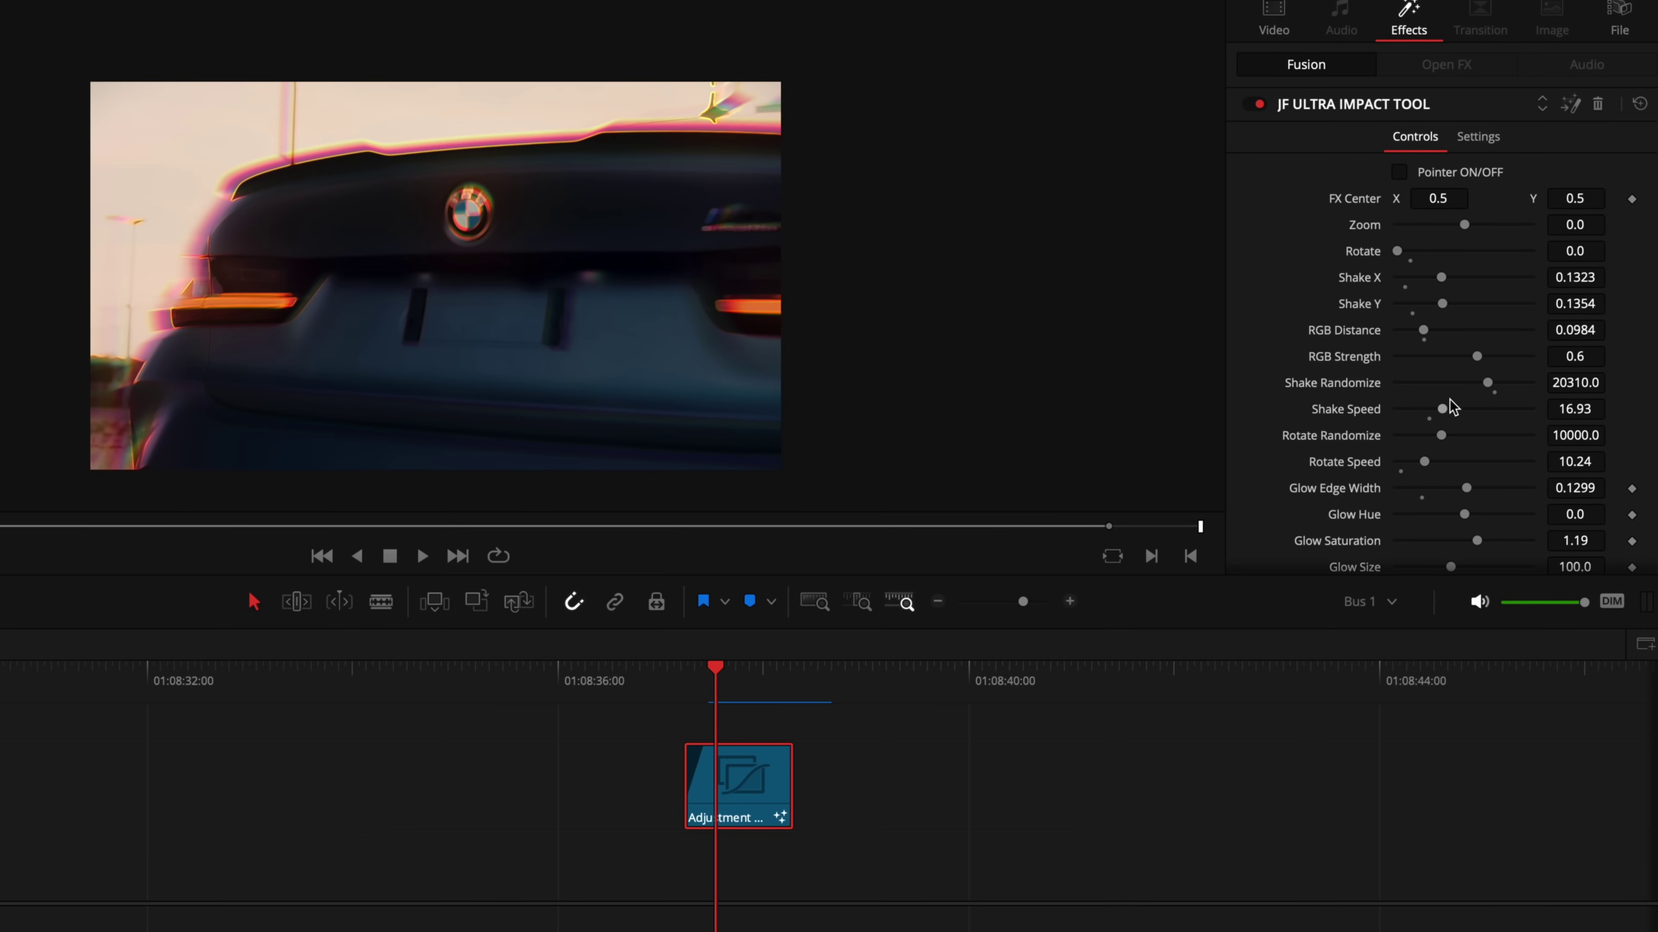
# Step: Set RGB Strength to 1.0 and RGB Distance to about 0.11, shift Glow Hue toward green, and lengthen the clip
pyautogui.moveTo(1480, 359); pyautogui.dragTo(1615, 359)
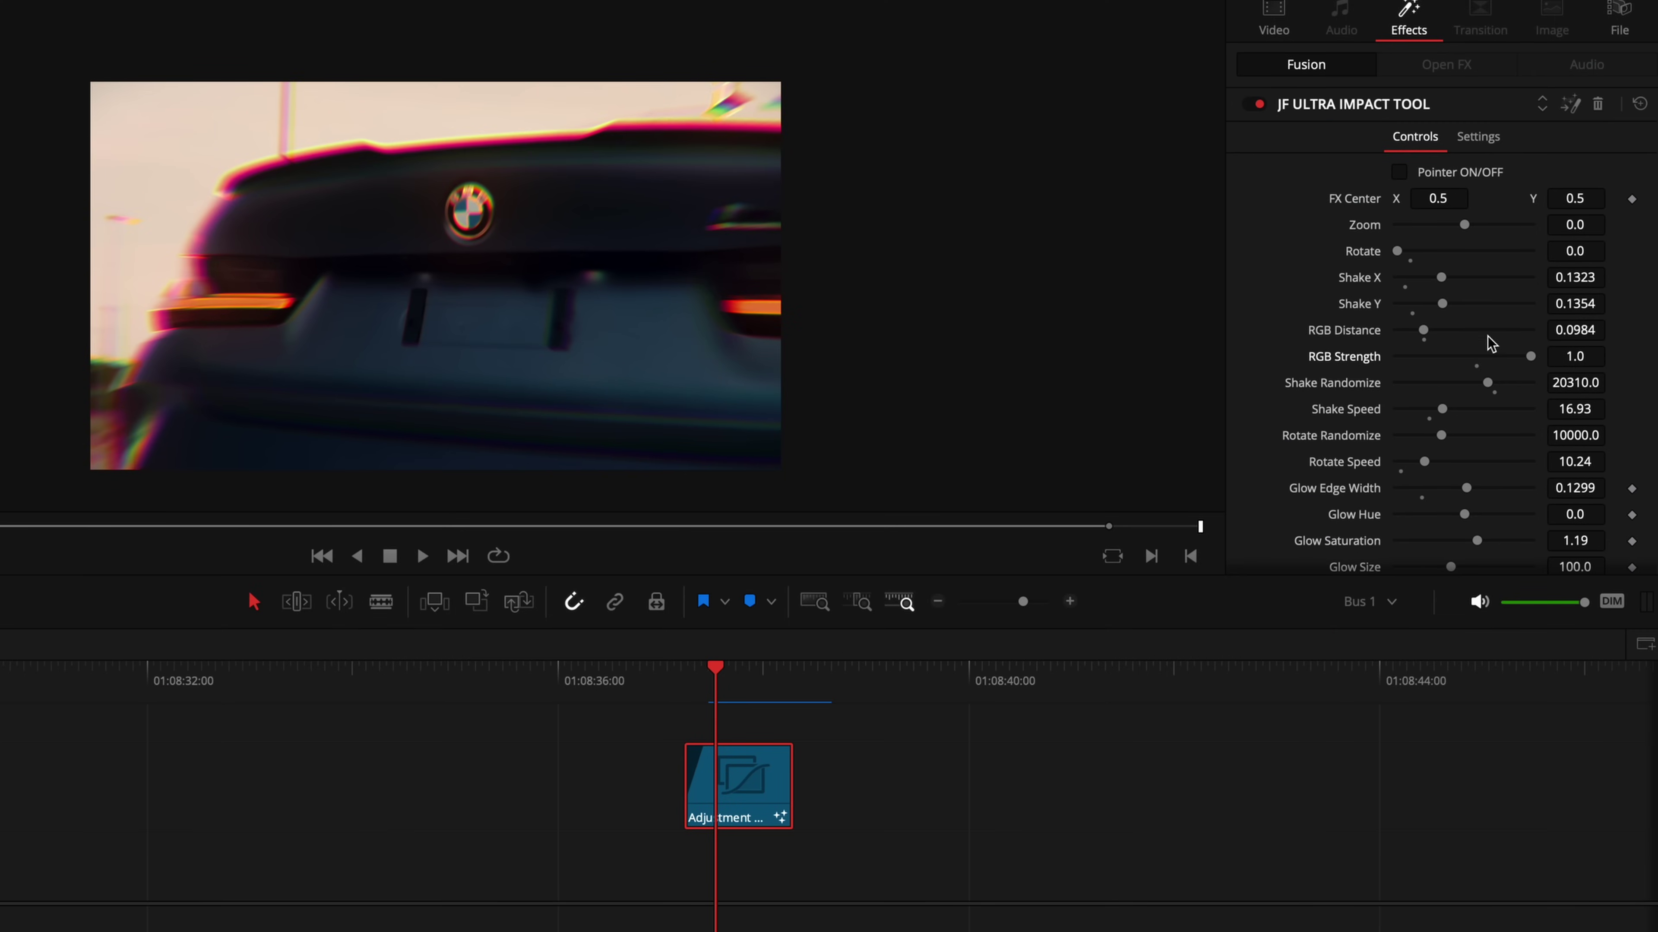
pyautogui.click(1422, 330)
pyautogui.moveTo(1423, 330)
pyautogui.mouseDown()
pyautogui.moveTo(1441, 325)
pyautogui.moveTo(1426, 331)
pyautogui.mouseUp()
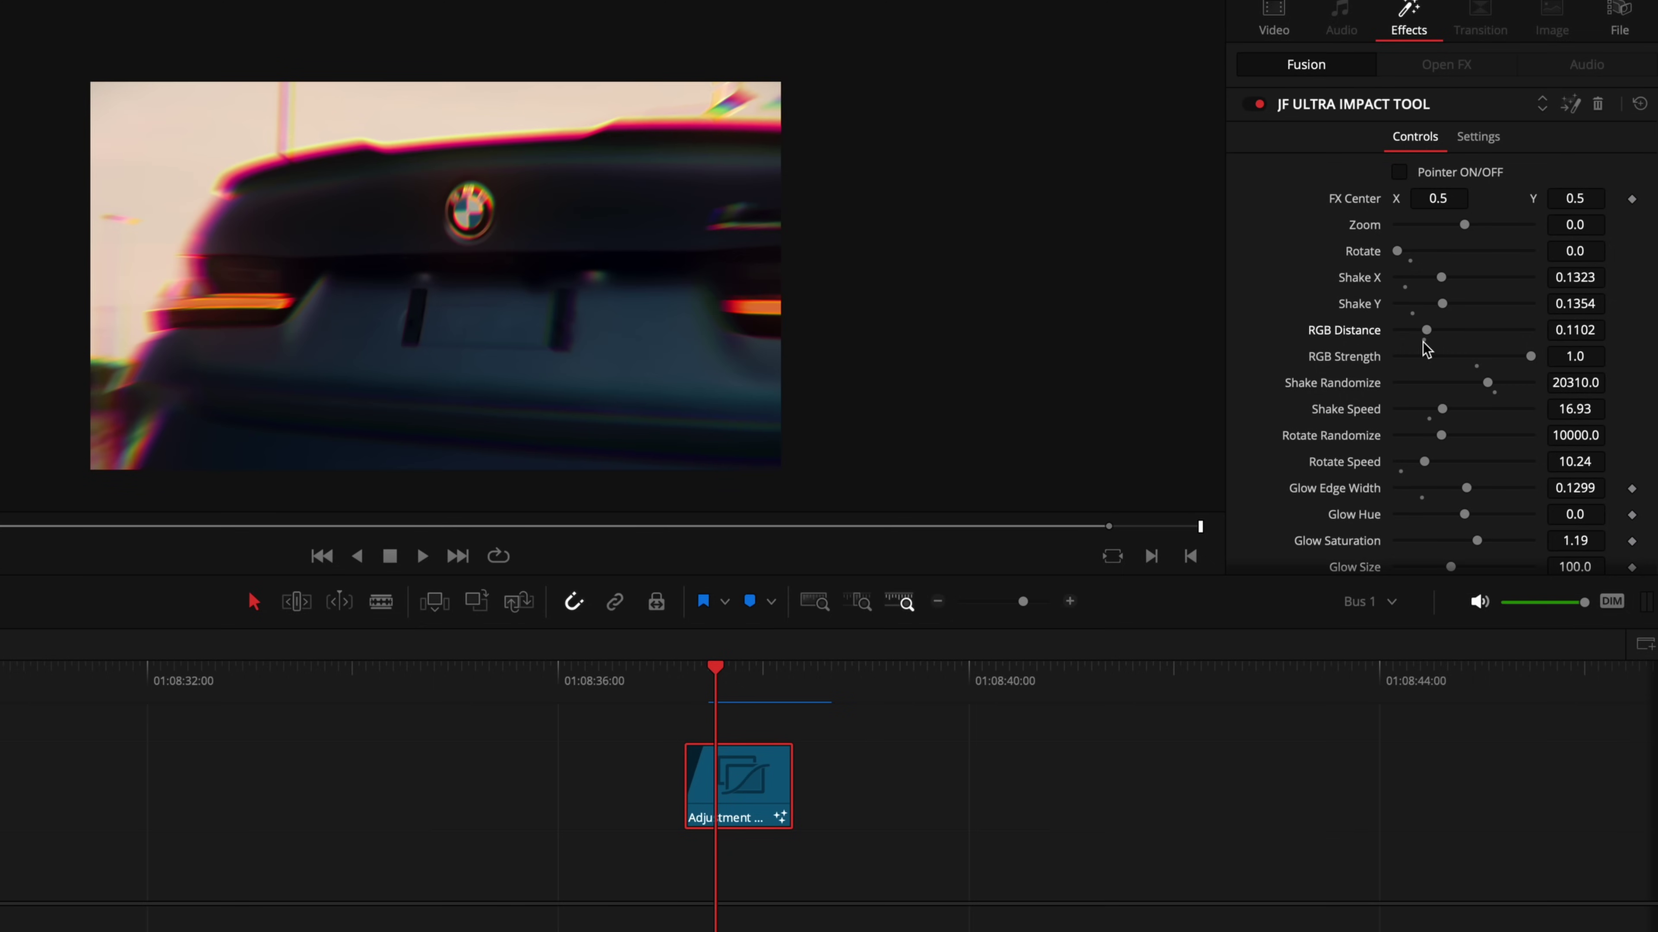
pyautogui.moveTo(1463, 514)
pyautogui.mouseDown()
pyautogui.moveTo(1540, 515)
pyautogui.moveTo(1482, 533)
pyautogui.moveTo(1433, 517)
pyautogui.mouseUp()
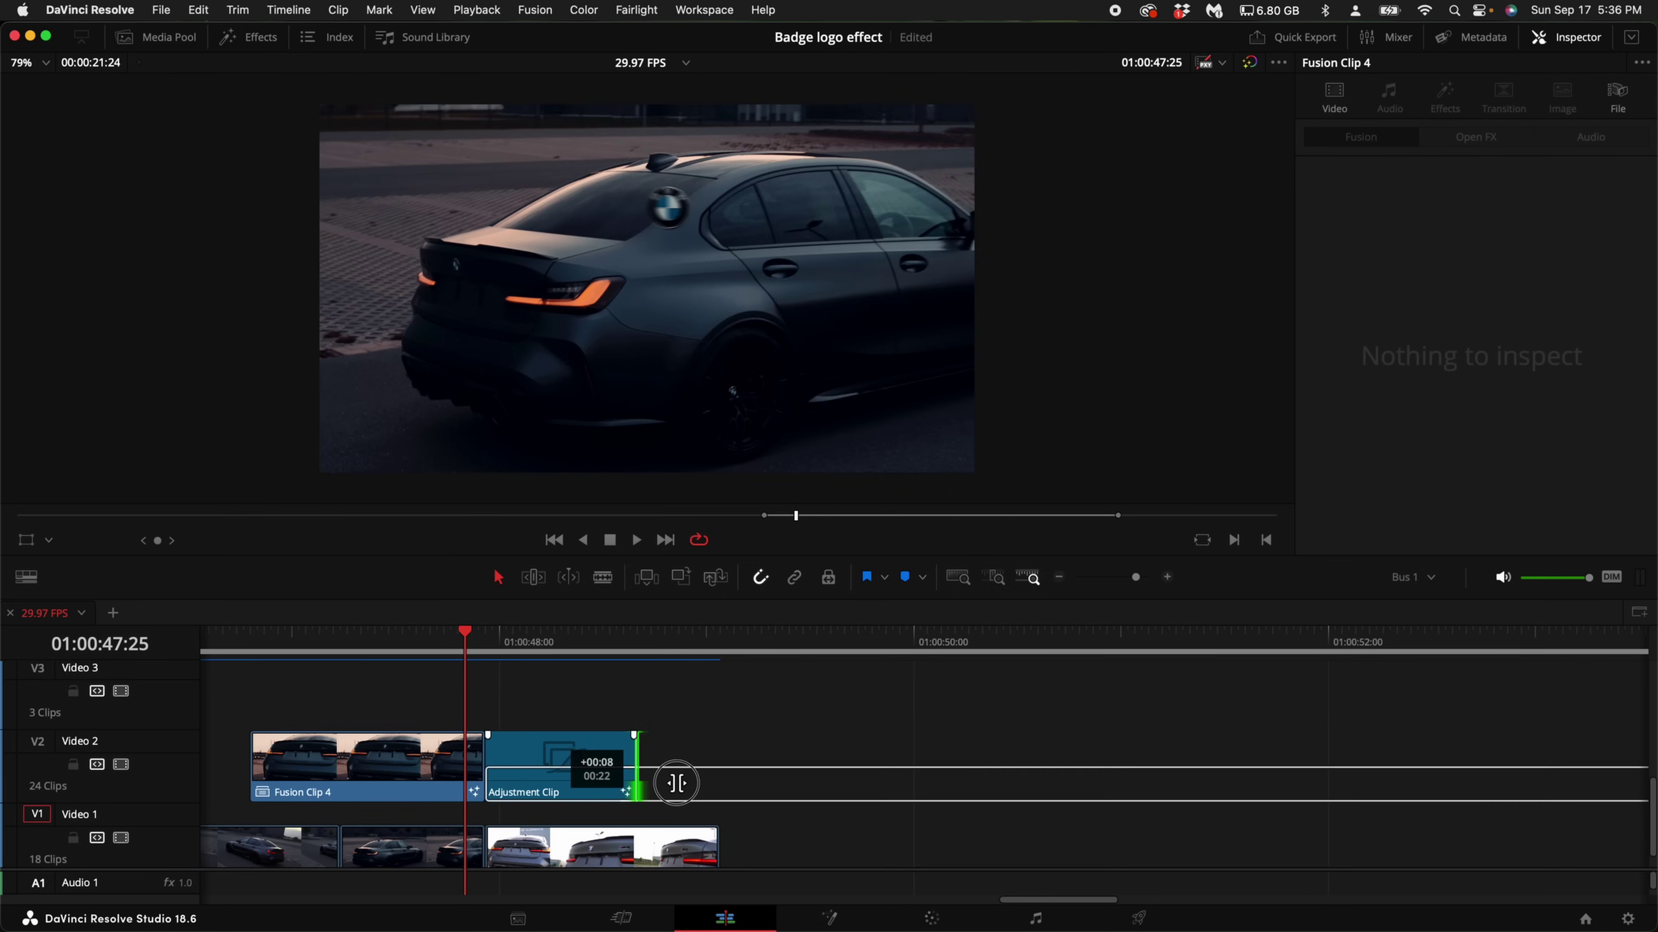
pyautogui.moveTo(629, 777); pyautogui.dragTo(490, 677)
pyautogui.press('space')
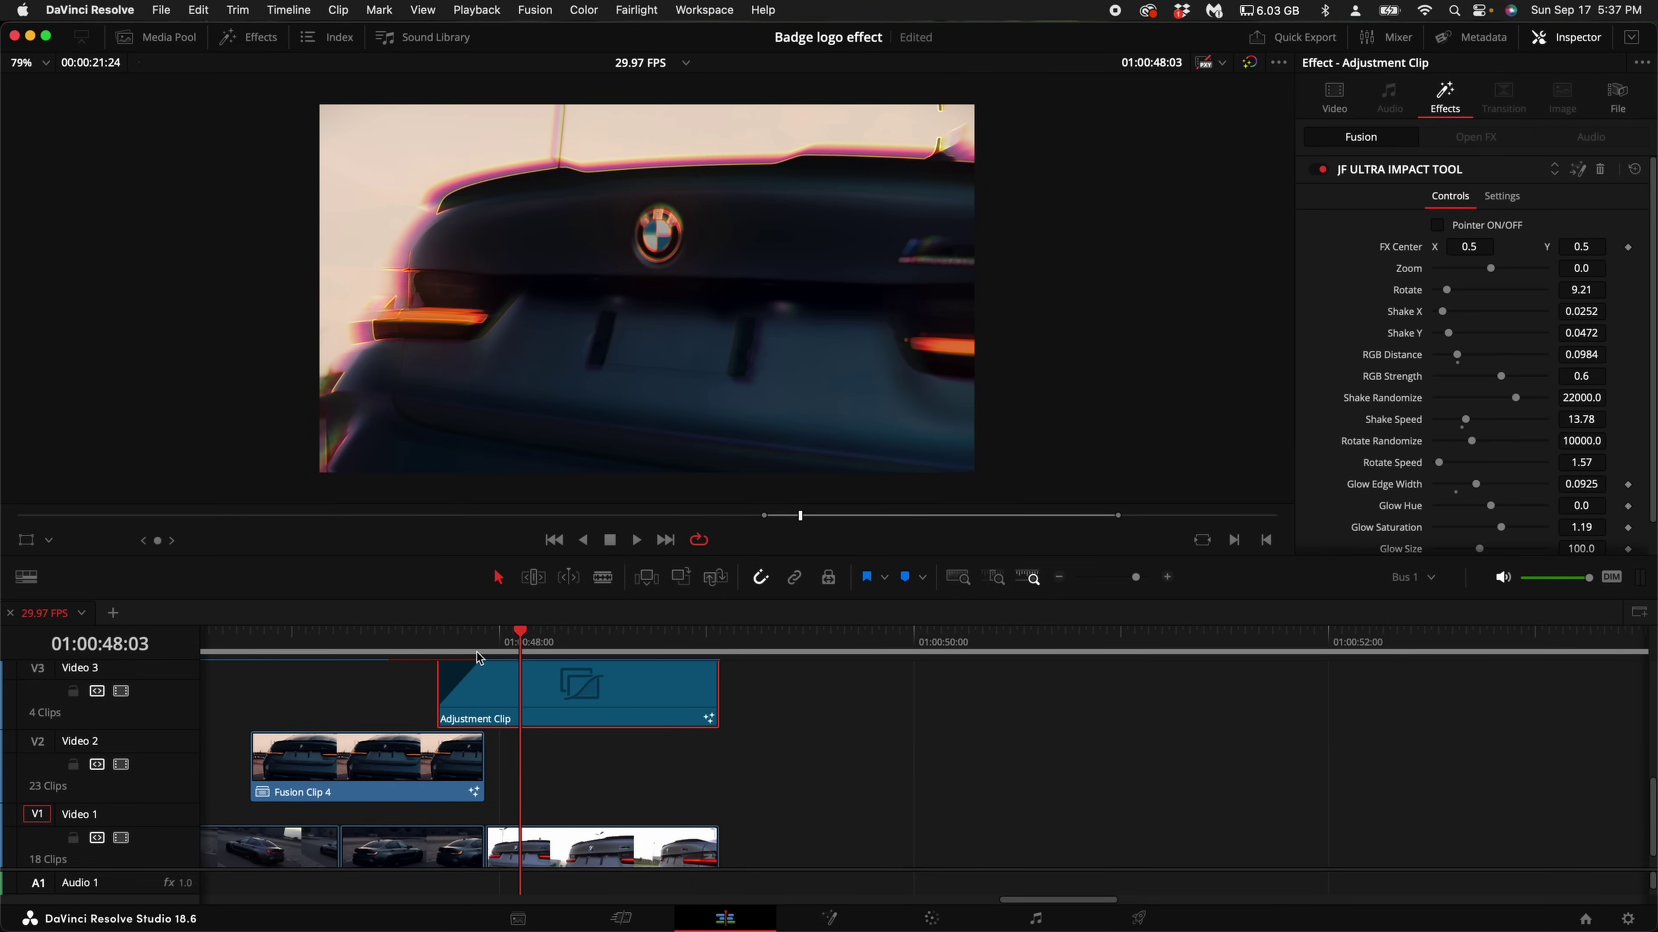
# Step: Adjust the shake clip's fade-in length, replay the impact section, and zoom in around the playhead
pyautogui.click(437, 640)
pyautogui.scroll(1, 517, 732)
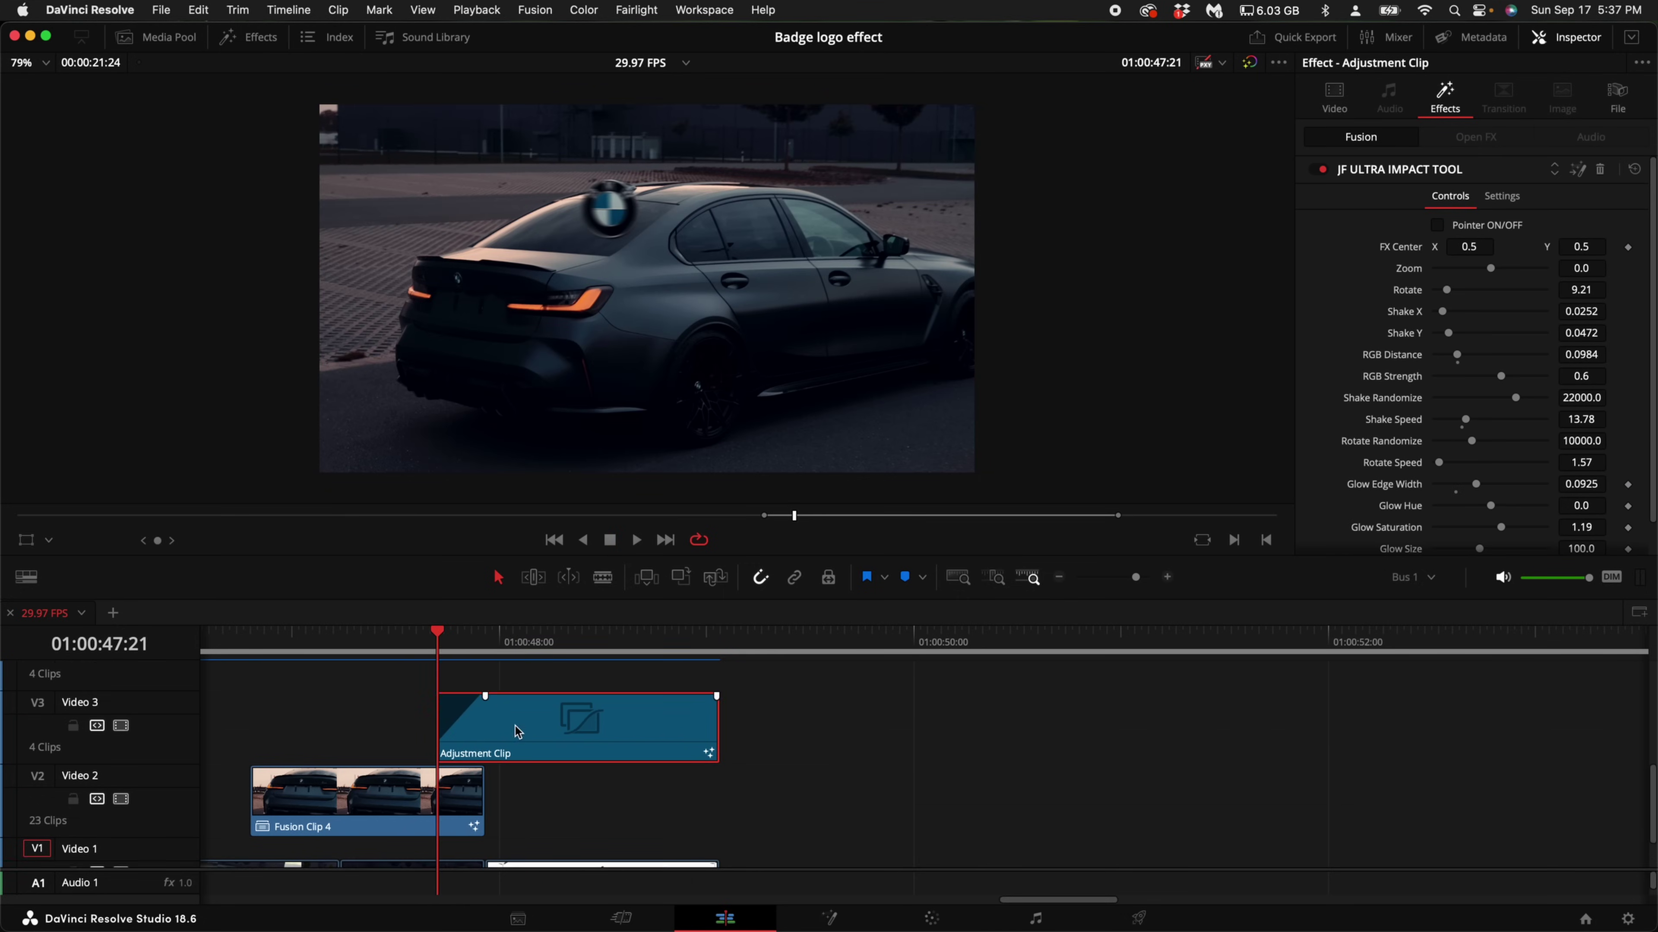
pyautogui.moveTo(485, 696)
pyautogui.mouseDown()
pyautogui.moveTo(426, 685)
pyautogui.moveTo(490, 697)
pyautogui.mouseUp()
pyautogui.press('/')
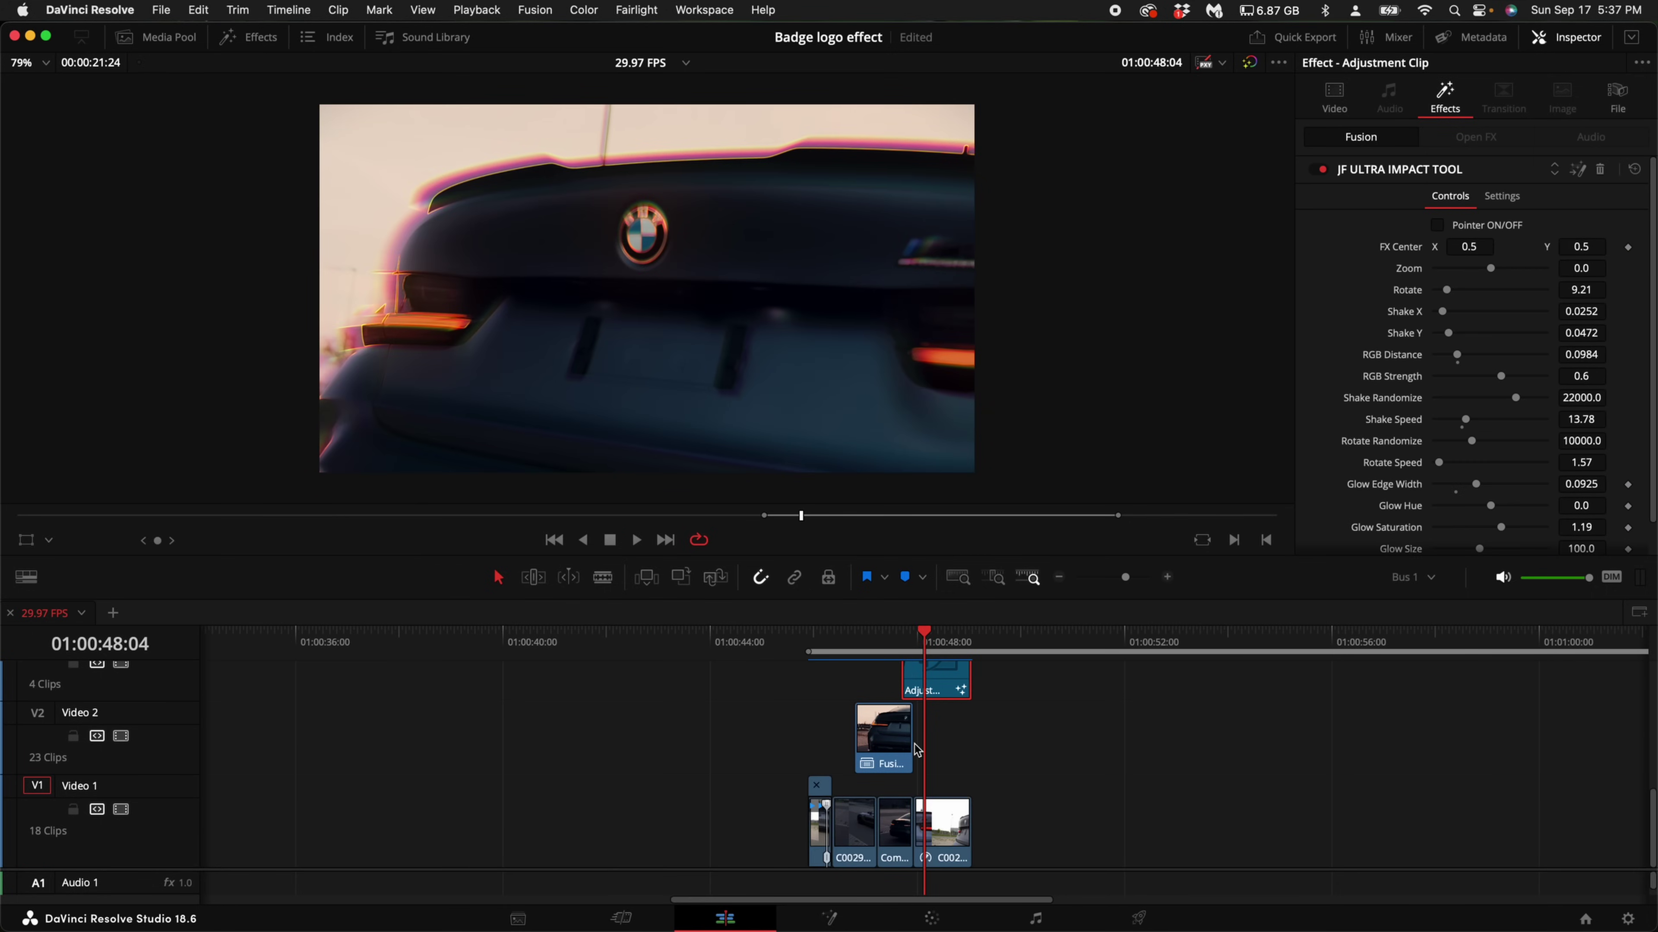
pyautogui.click(1167, 579)
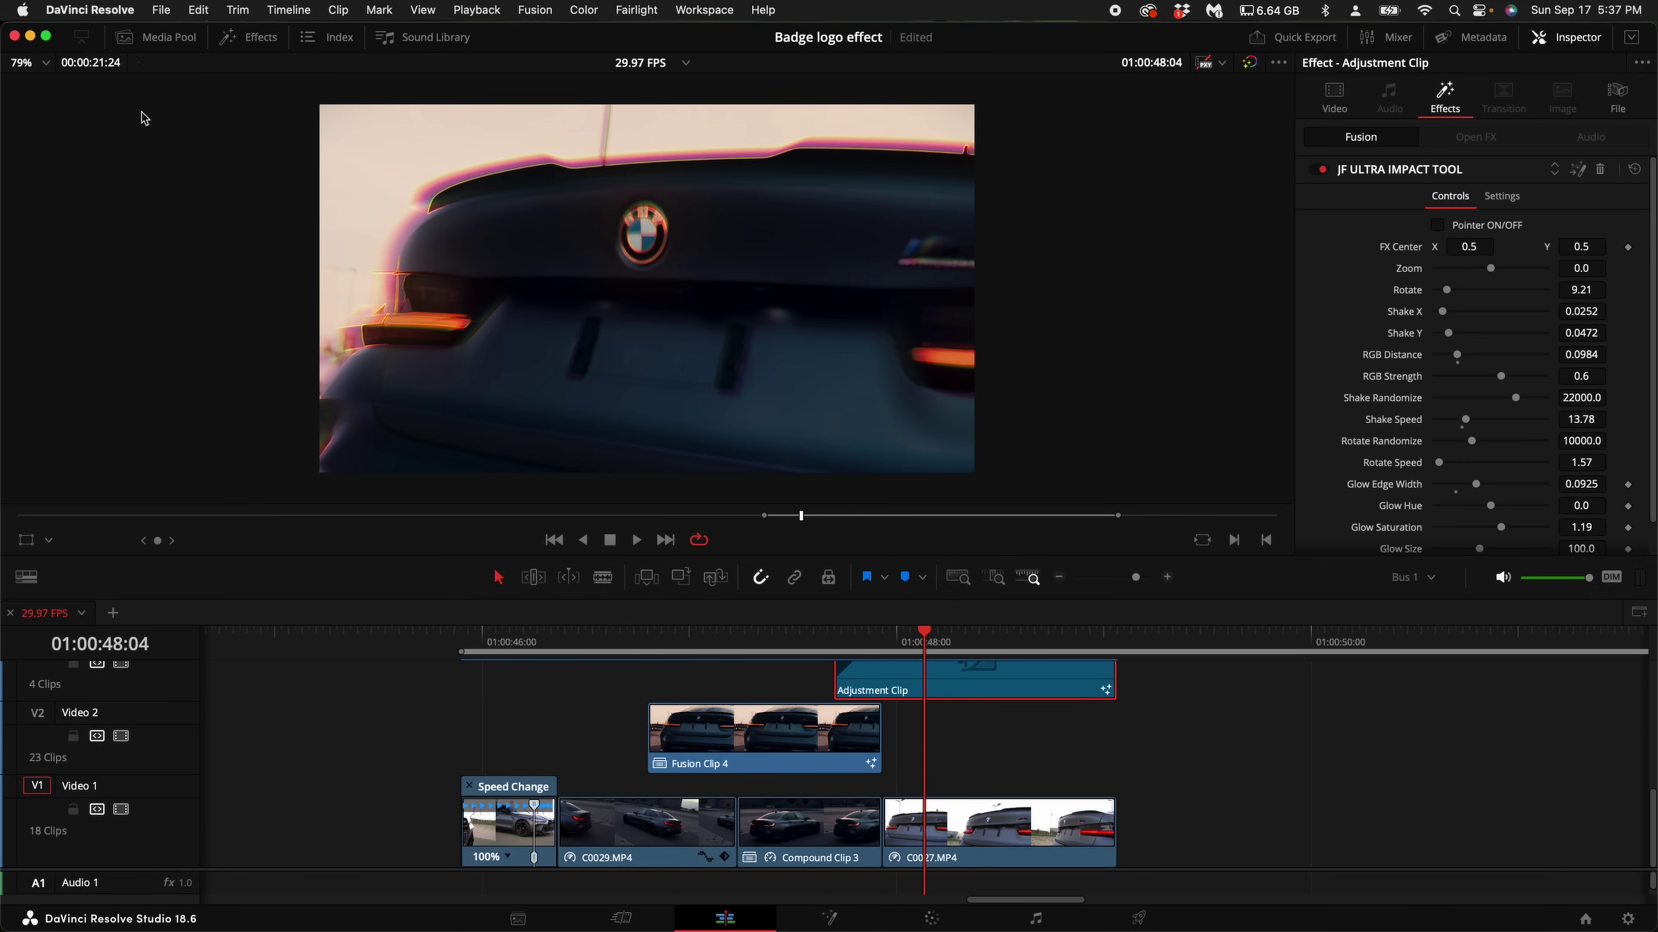
# Step: Add another Adjustment Clip on Video 2 before Fusion Clip 4 and play back from it
pyautogui.click(248, 37)
pyautogui.click(94, 203)
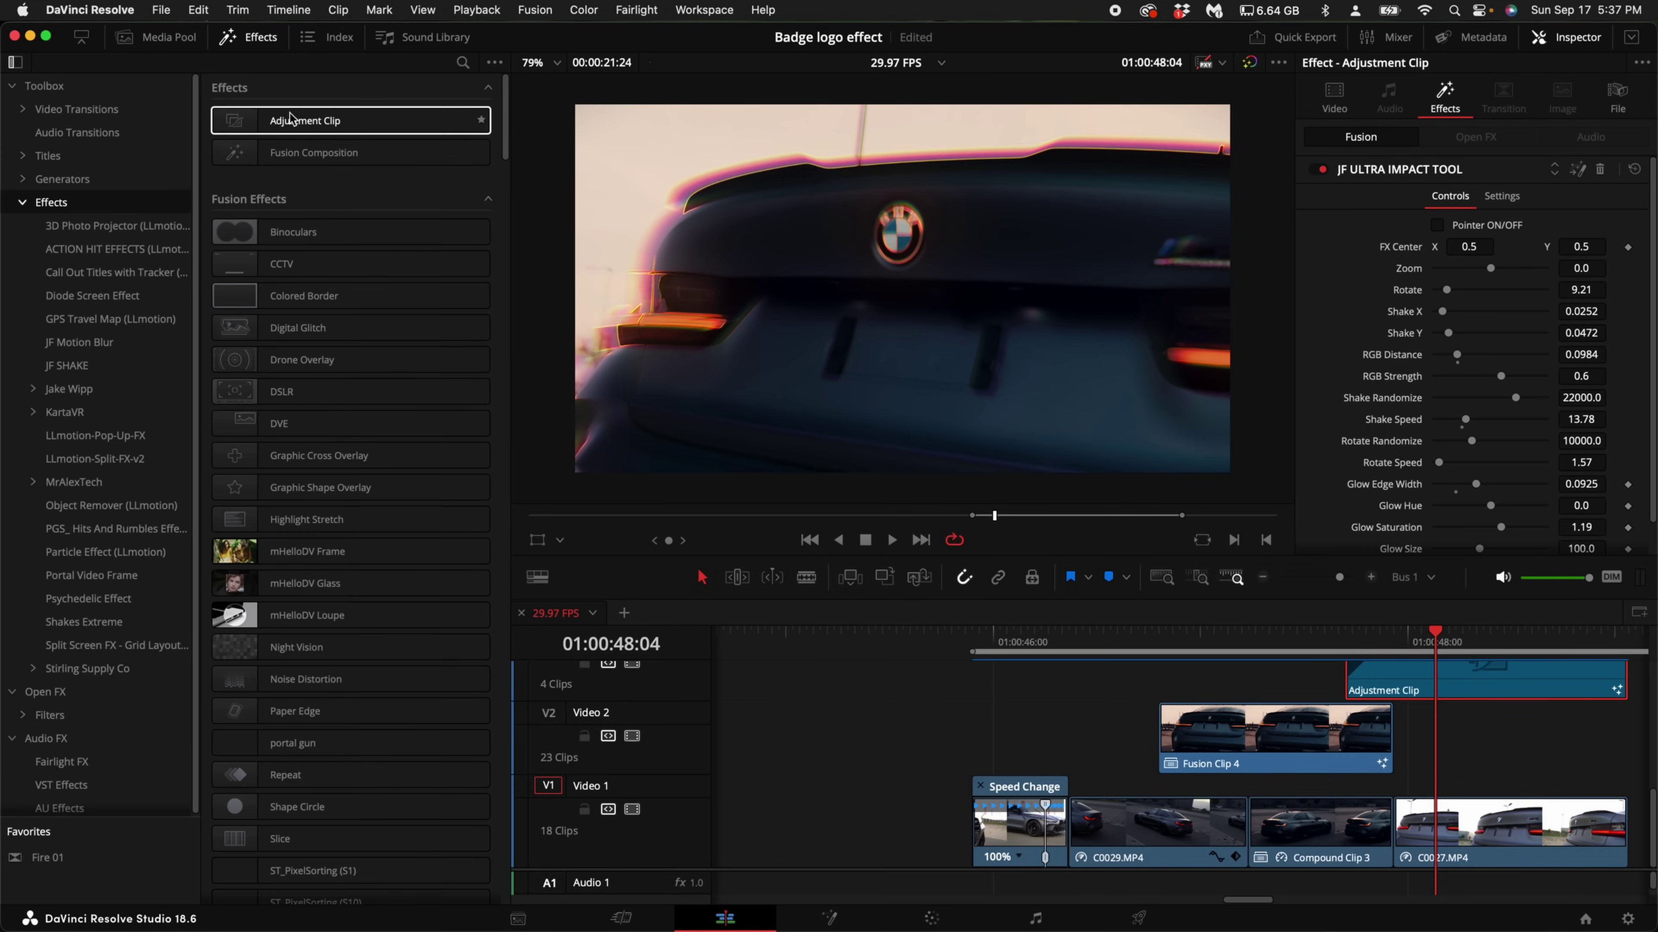
pyautogui.moveTo(291, 118); pyautogui.dragTo(1114, 777)
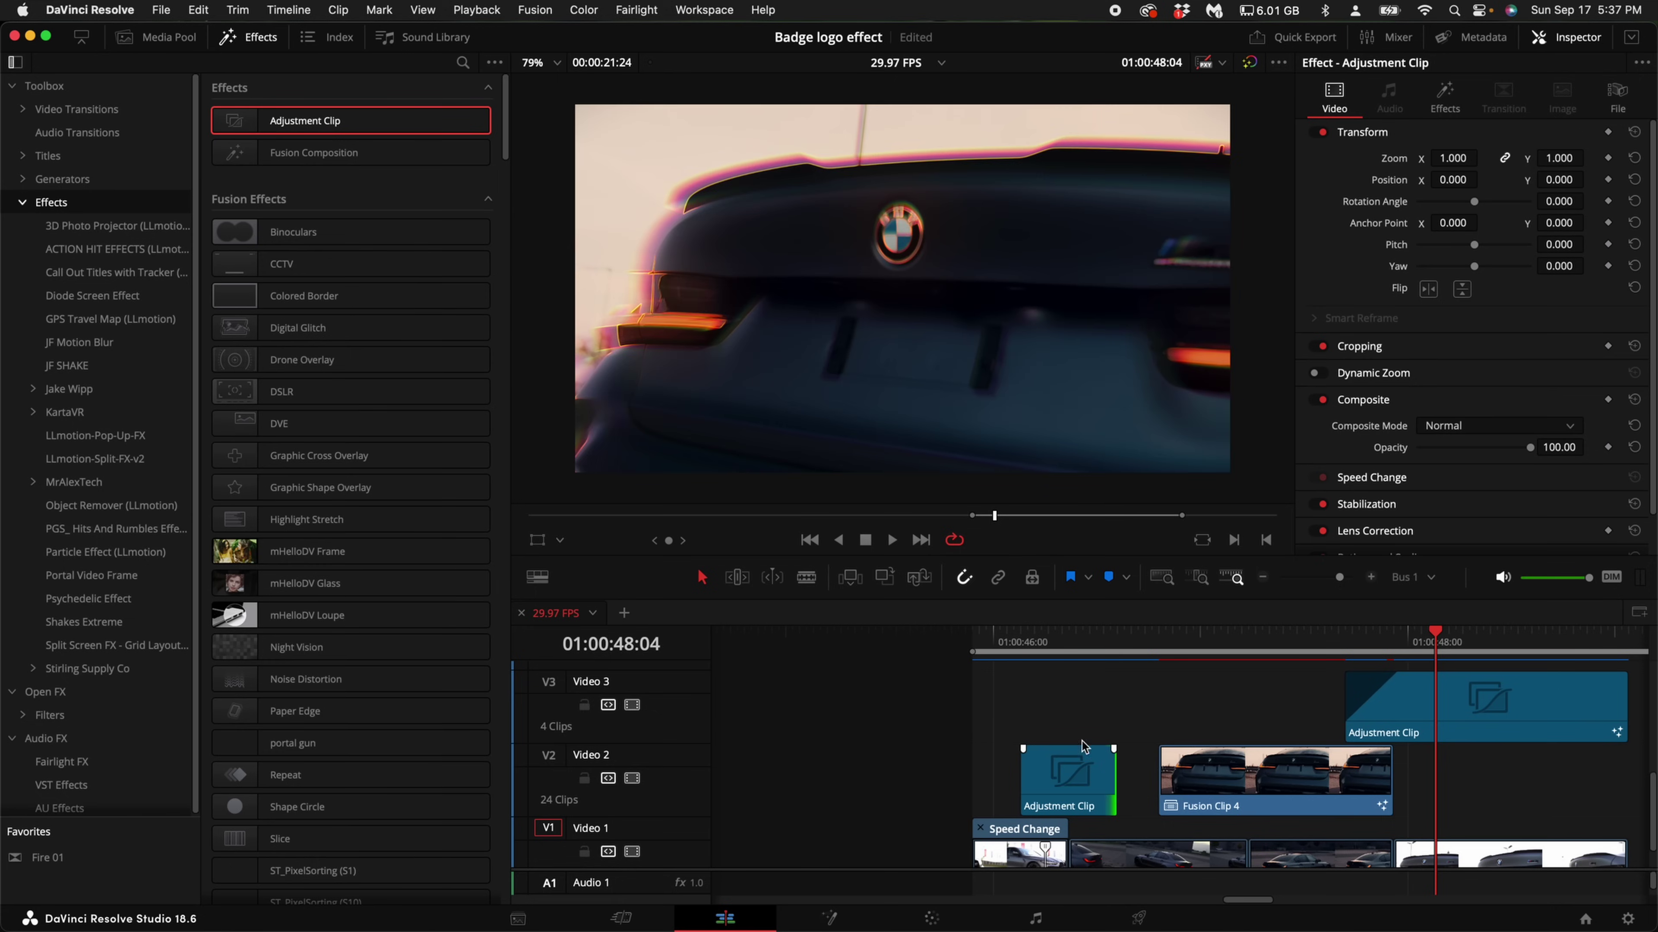
pyautogui.click(1042, 656)
pyautogui.click(1070, 772)
pyautogui.scroll(-2, 1070, 772)
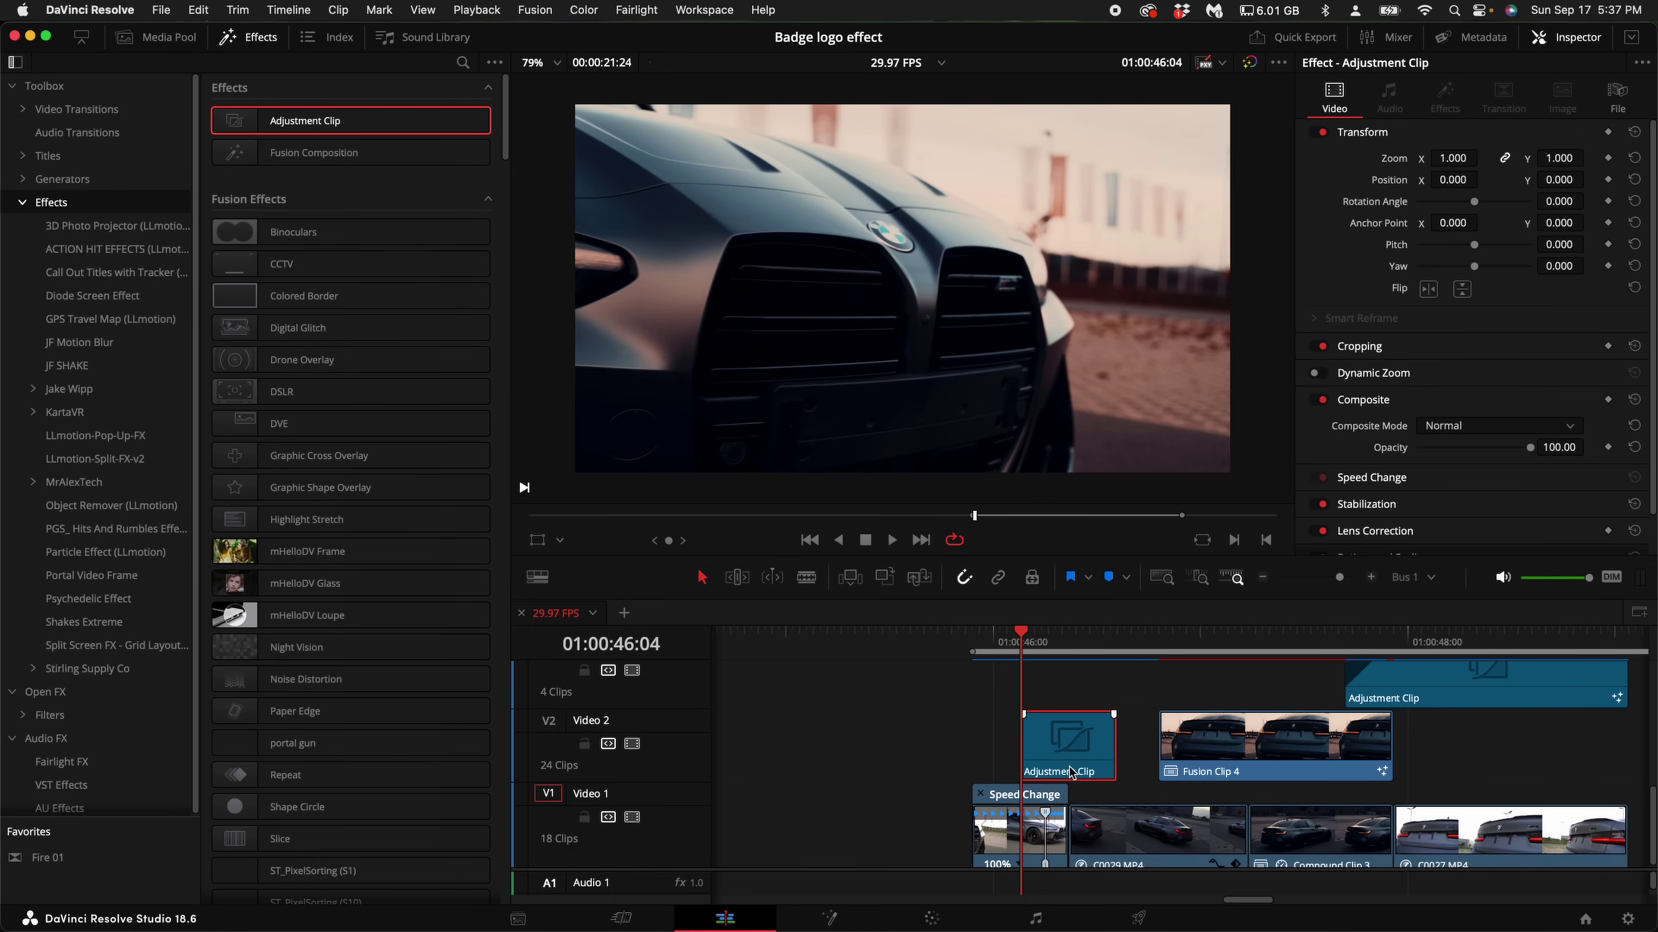
pyautogui.press('space')
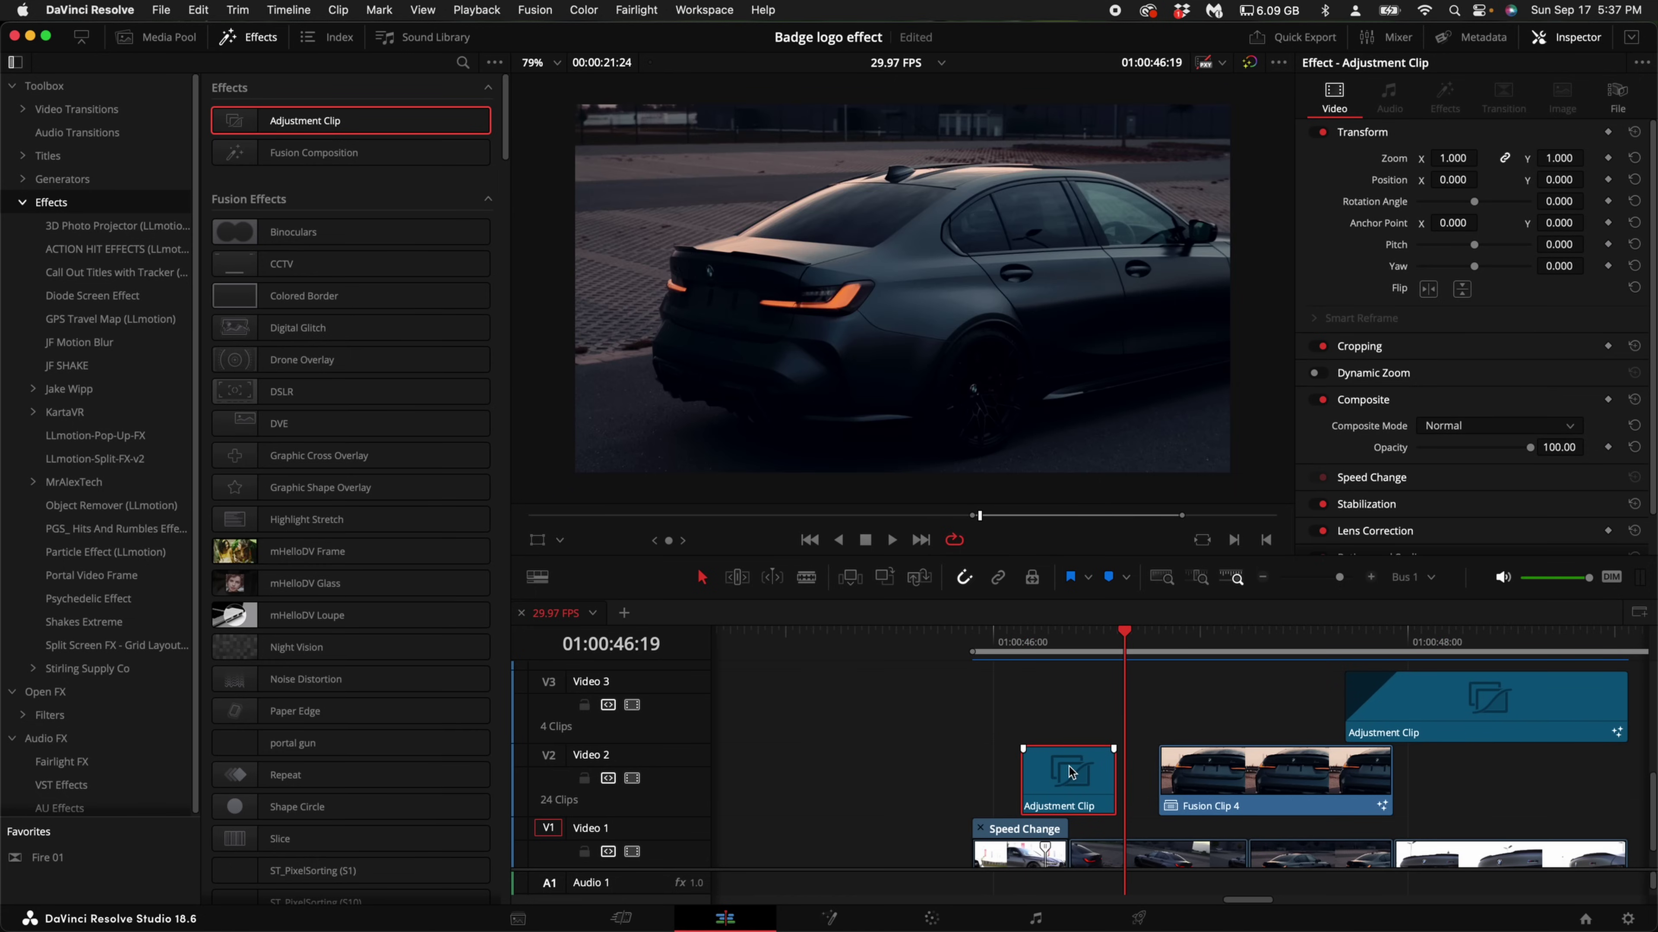
pyautogui.press('space')
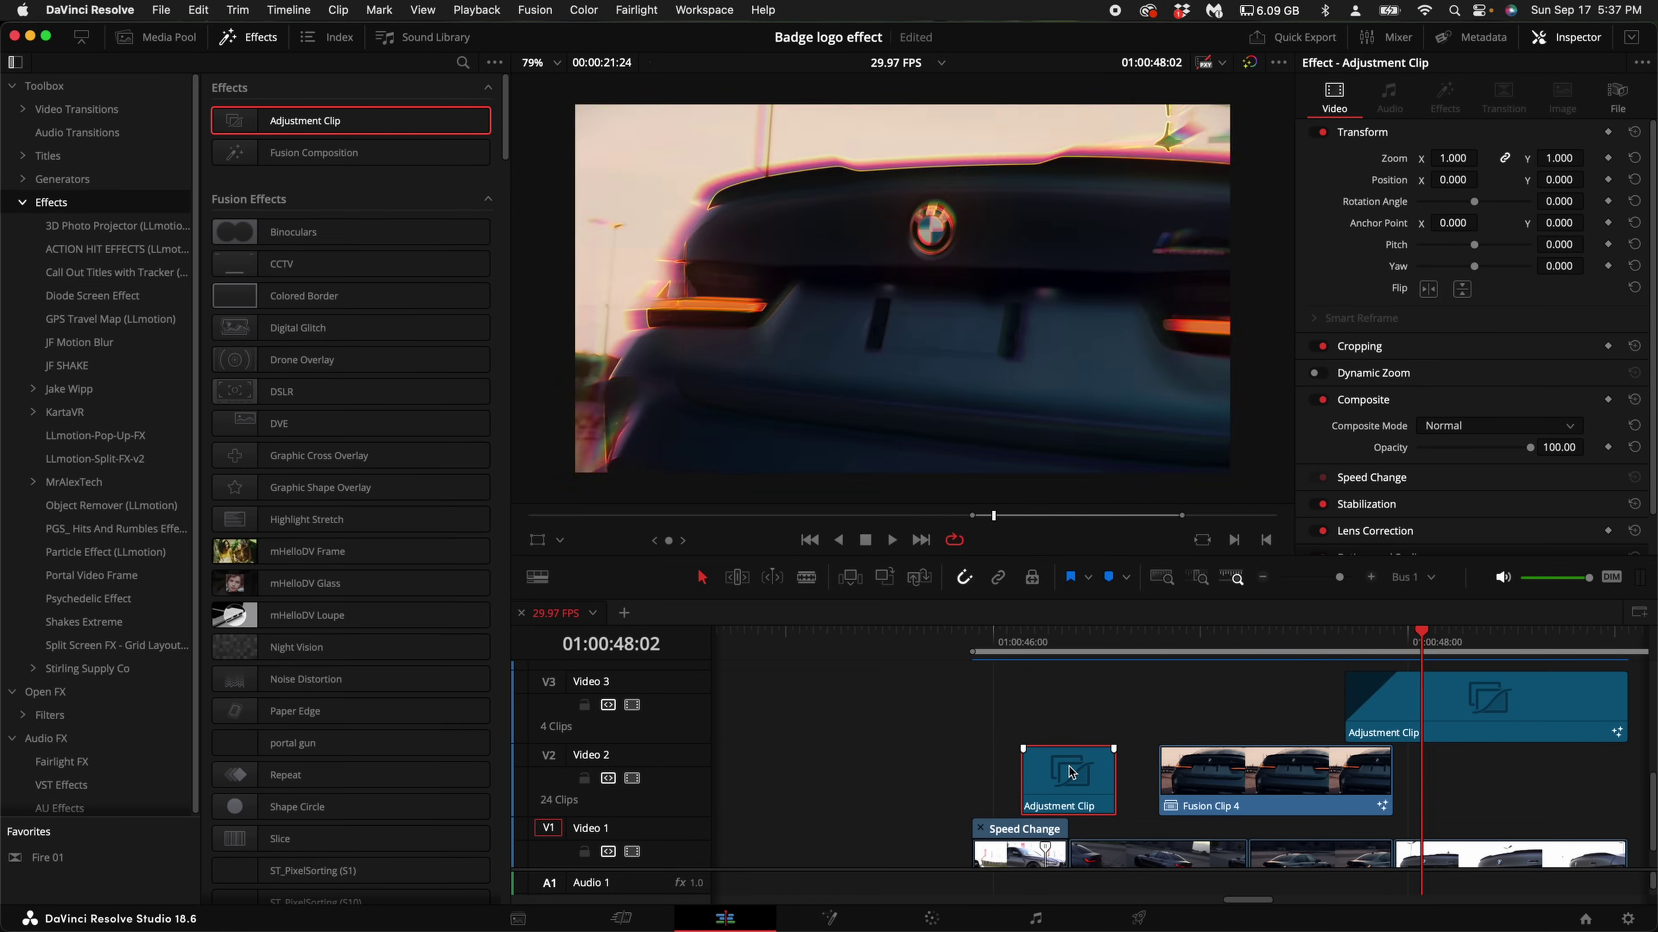
pyautogui.hscroll(3, 1070, 772)
# Step: Copy the adjustment clip onto a new Video 4 track and fade in the Video 2 adjustment clip
pyautogui.moveTo(855, 790); pyautogui.dragTo(1178, 661)
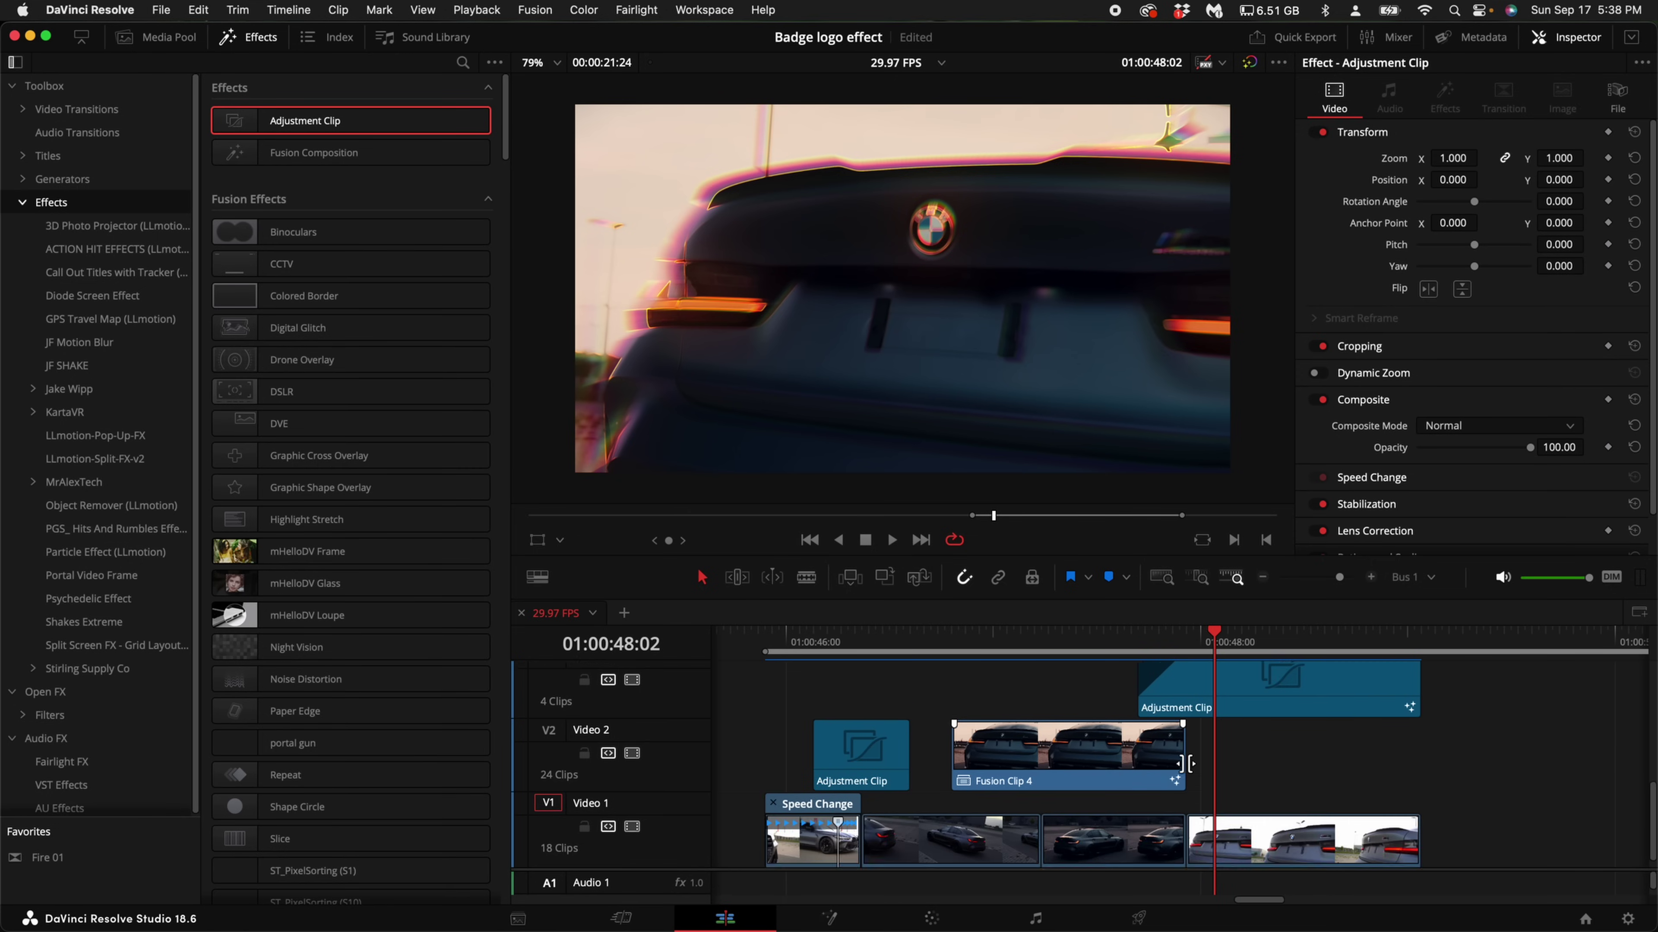
pyautogui.moveTo(814, 773); pyautogui.dragTo(891, 775)
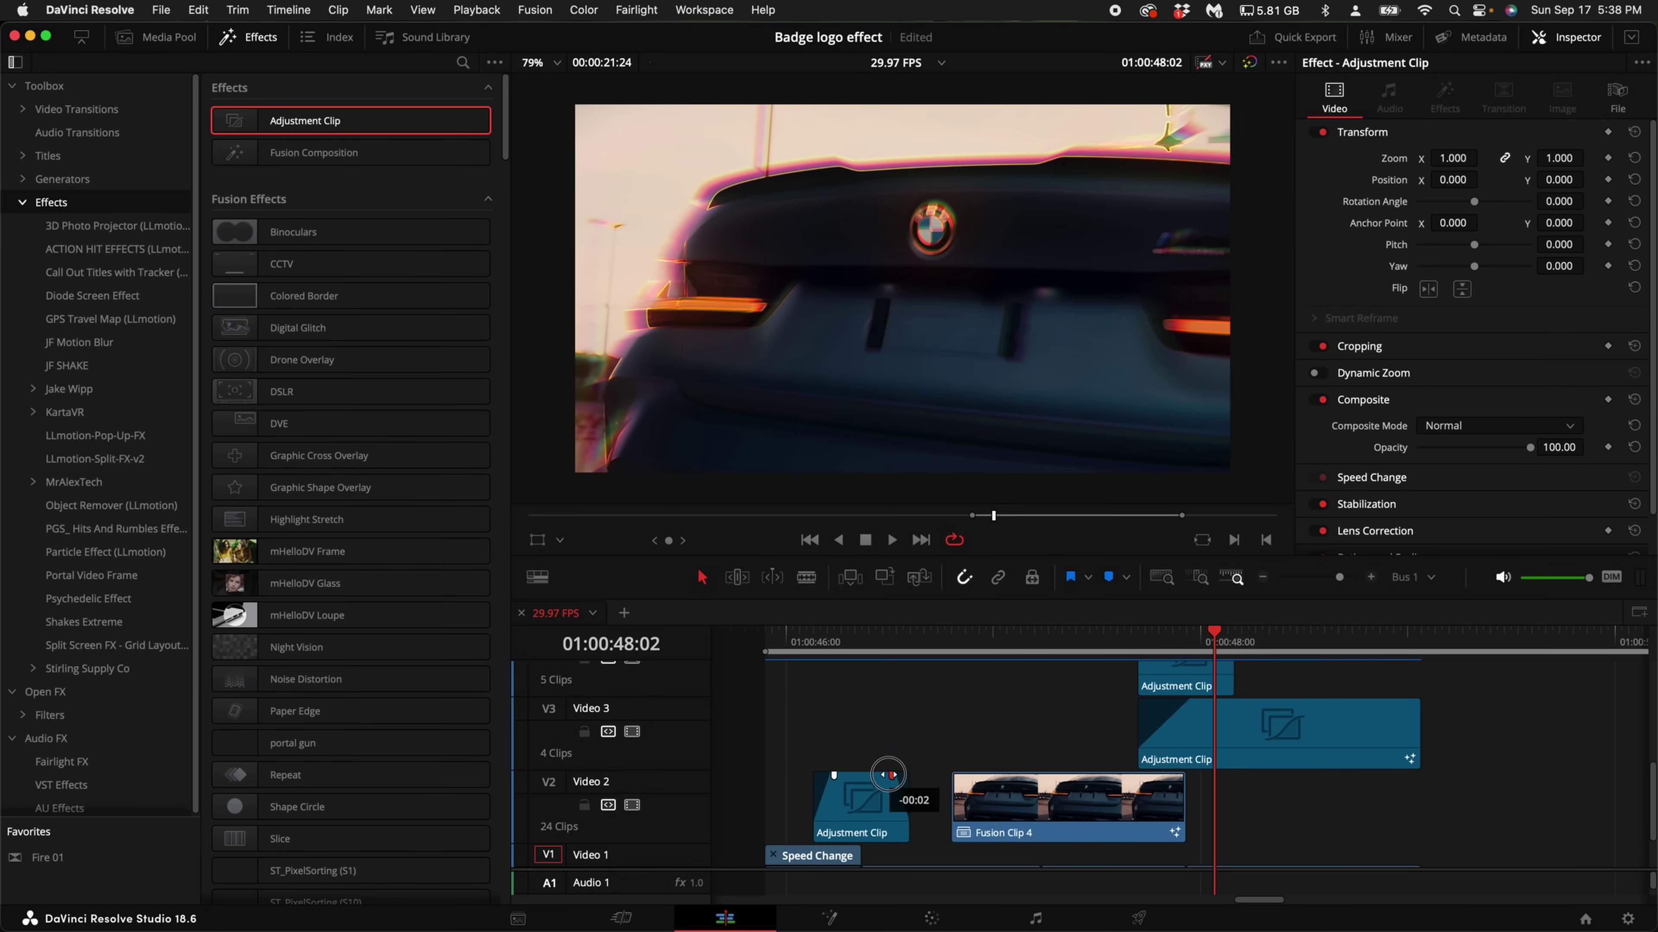
pyautogui.click(86, 344)
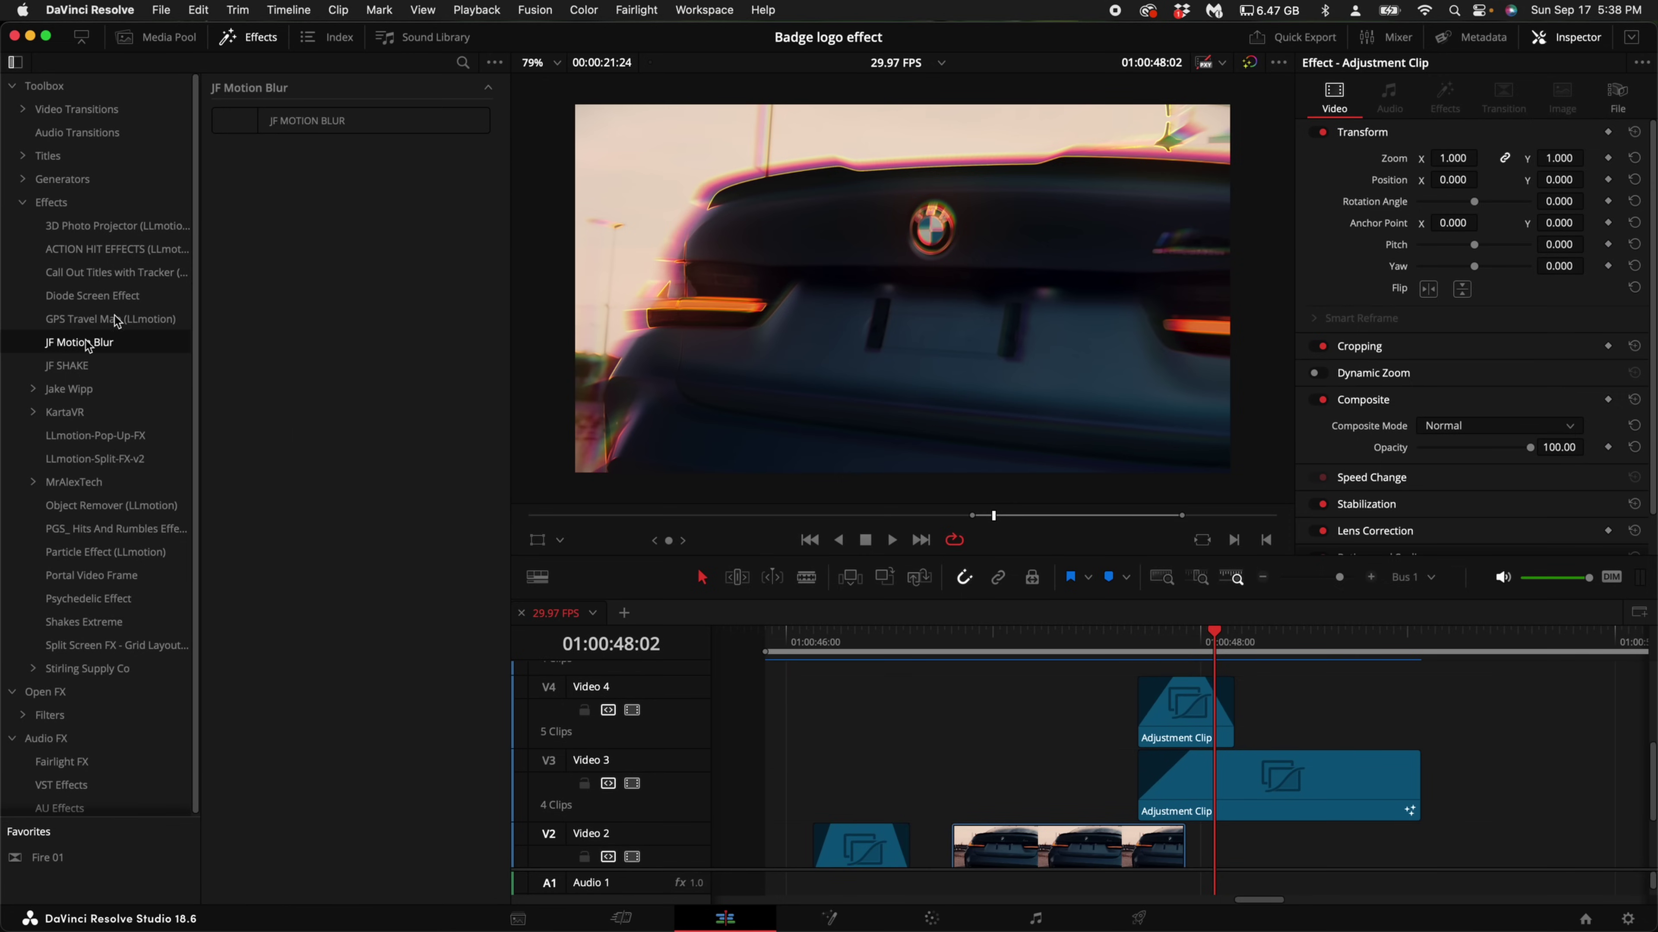
# Step: Drop JF MOTION BLUR onto the Video 4 adjustment clip, then the Video 2 one, and right-click it
pyautogui.moveTo(284, 123); pyautogui.dragTo(1173, 714)
pyautogui.moveTo(324, 117); pyautogui.dragTo(861, 794)
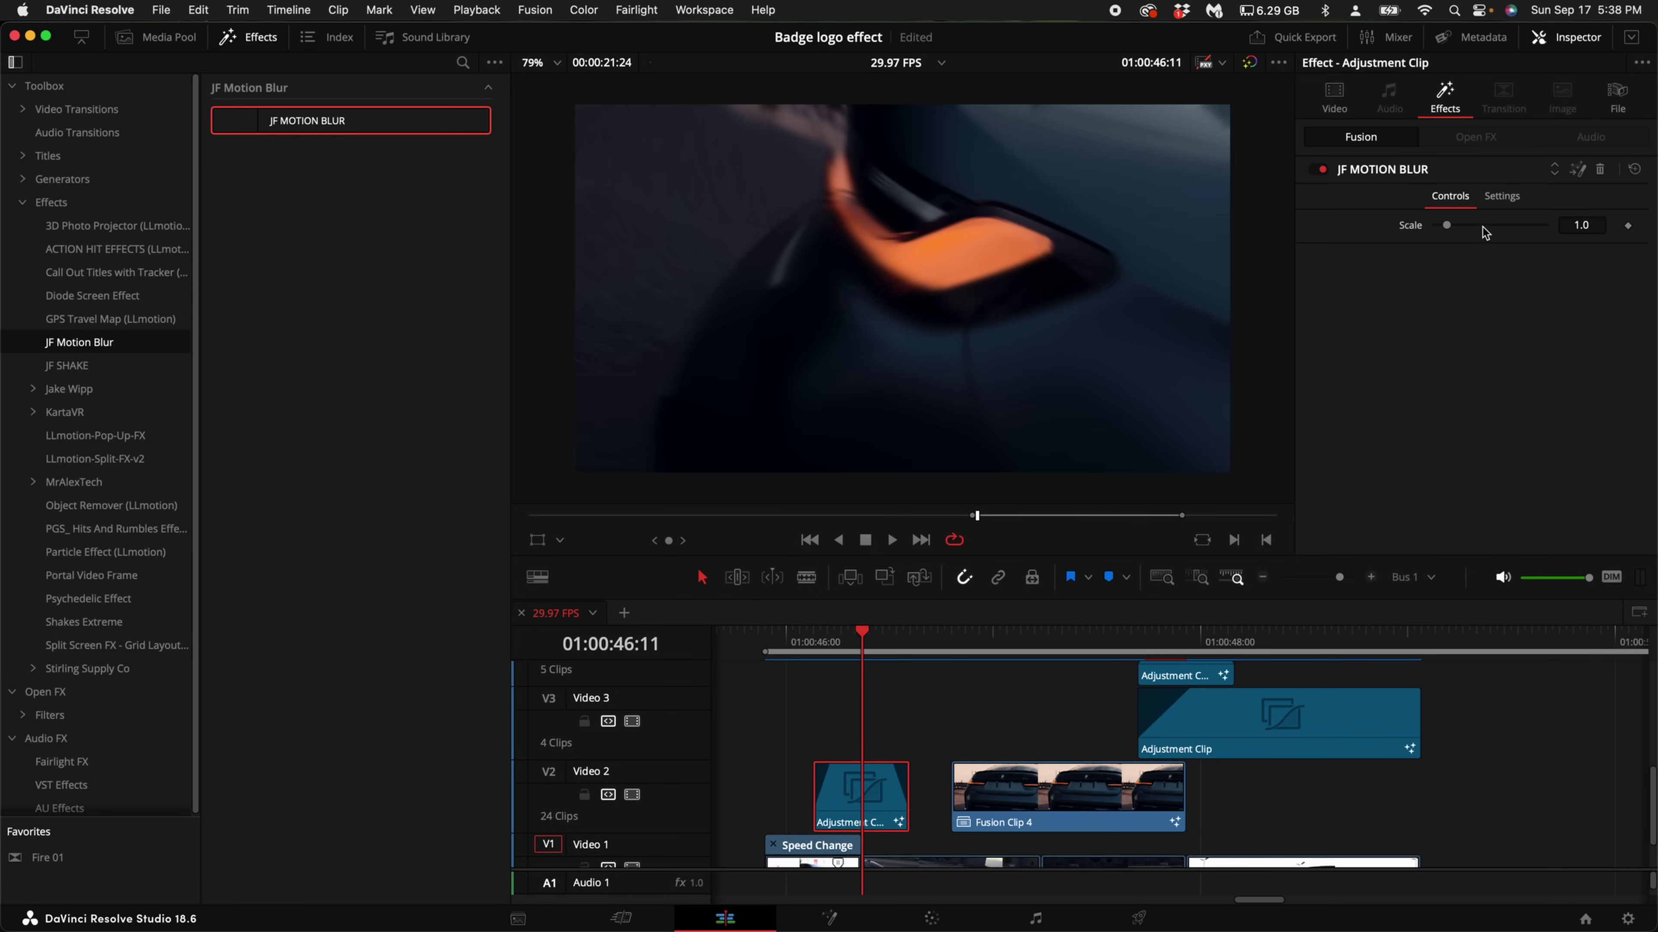
pyautogui.rightClick(847, 782)
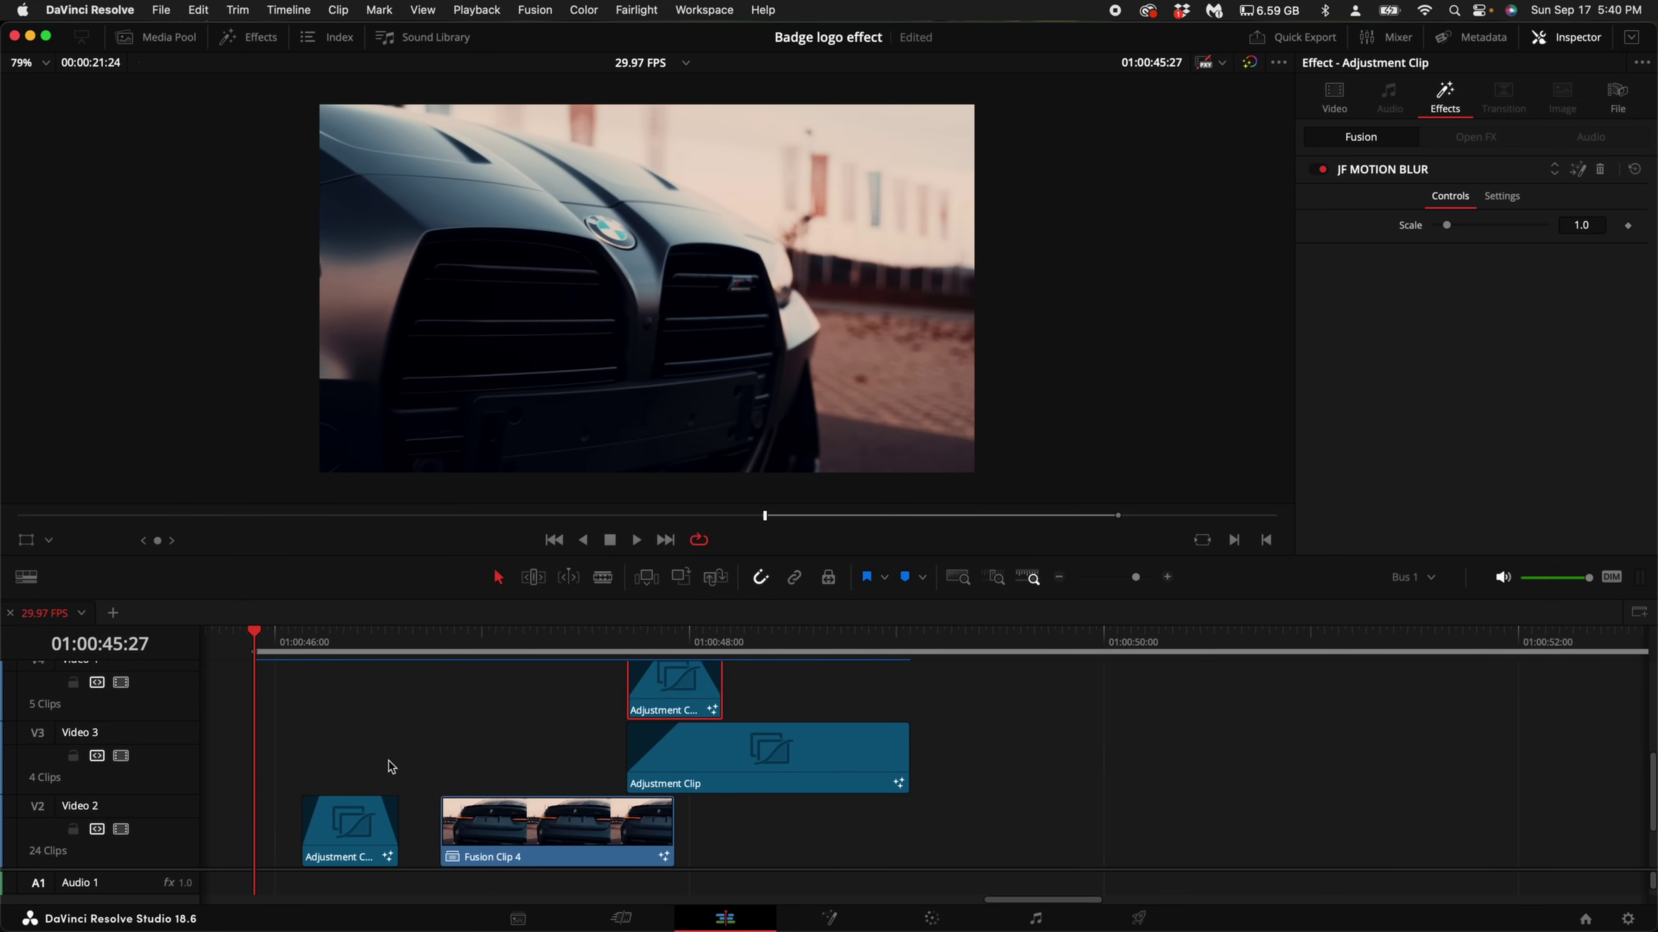
pyautogui.scroll(-4, 664, 749)
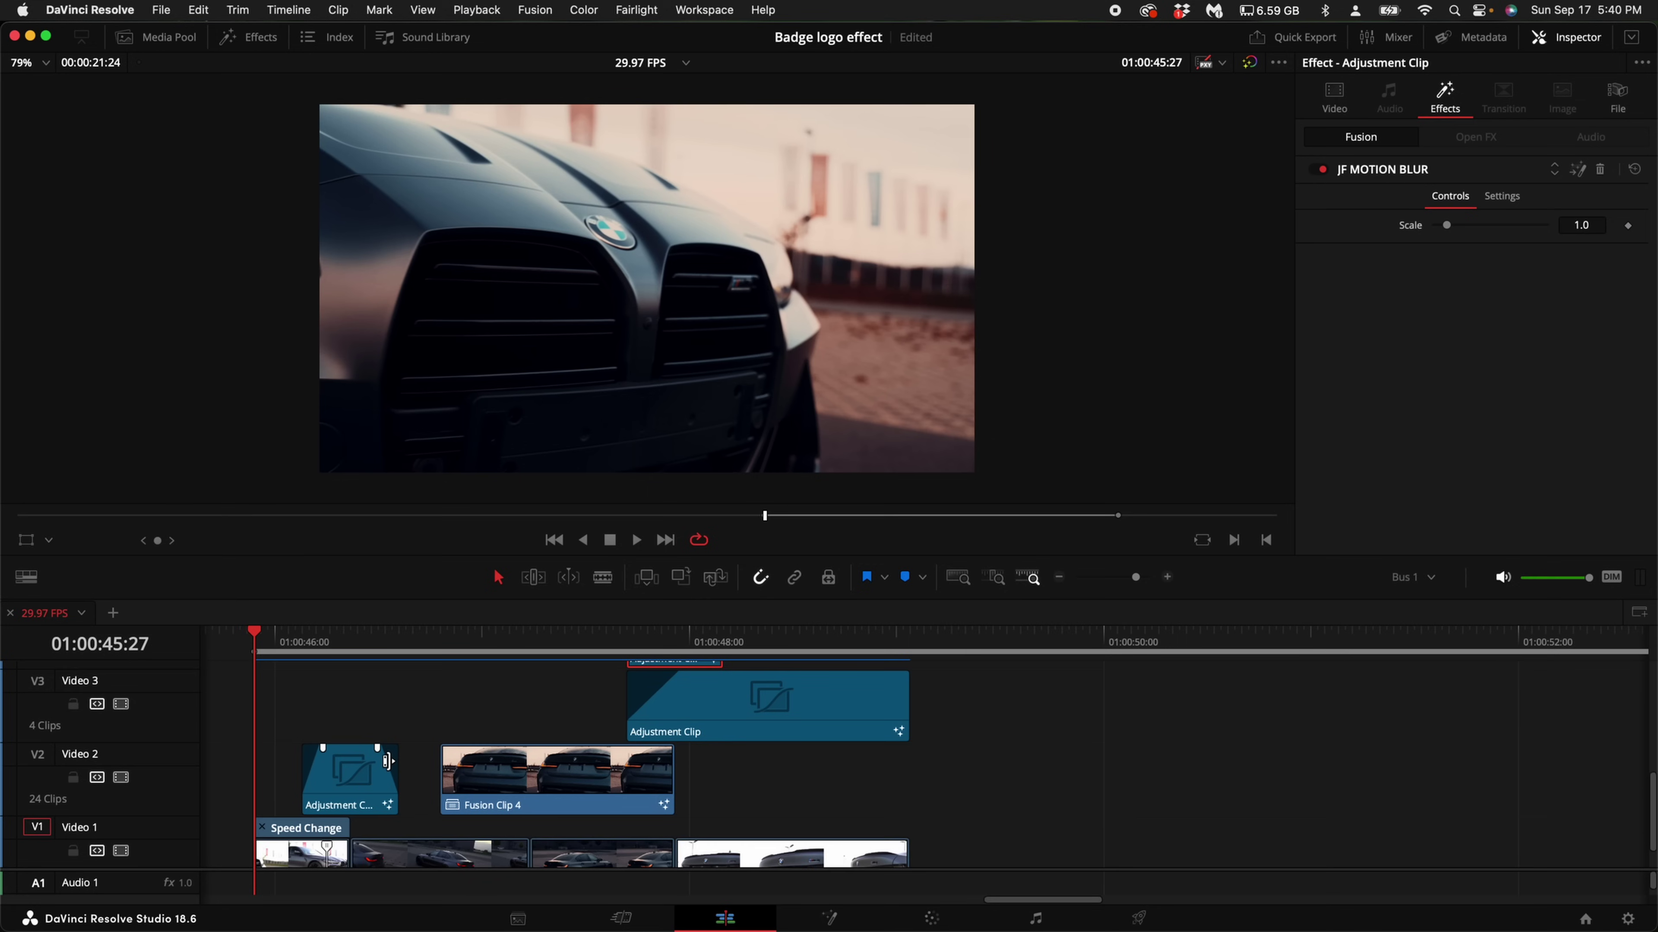
pyautogui.scroll(4, 664, 749)
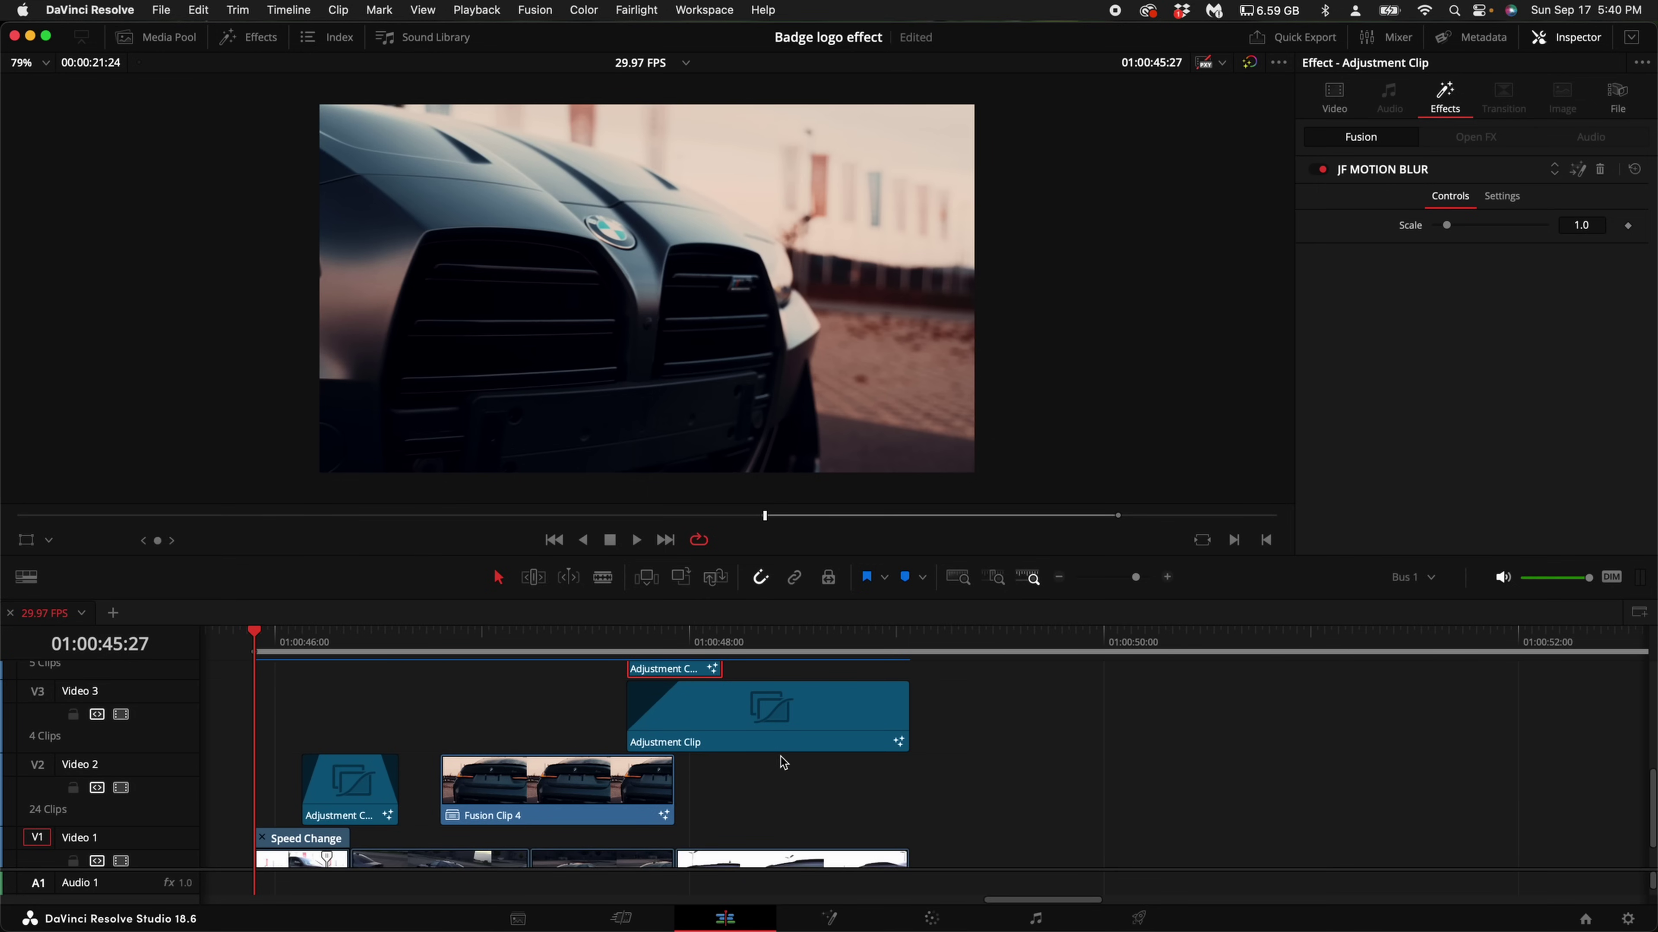
pyautogui.press('space')
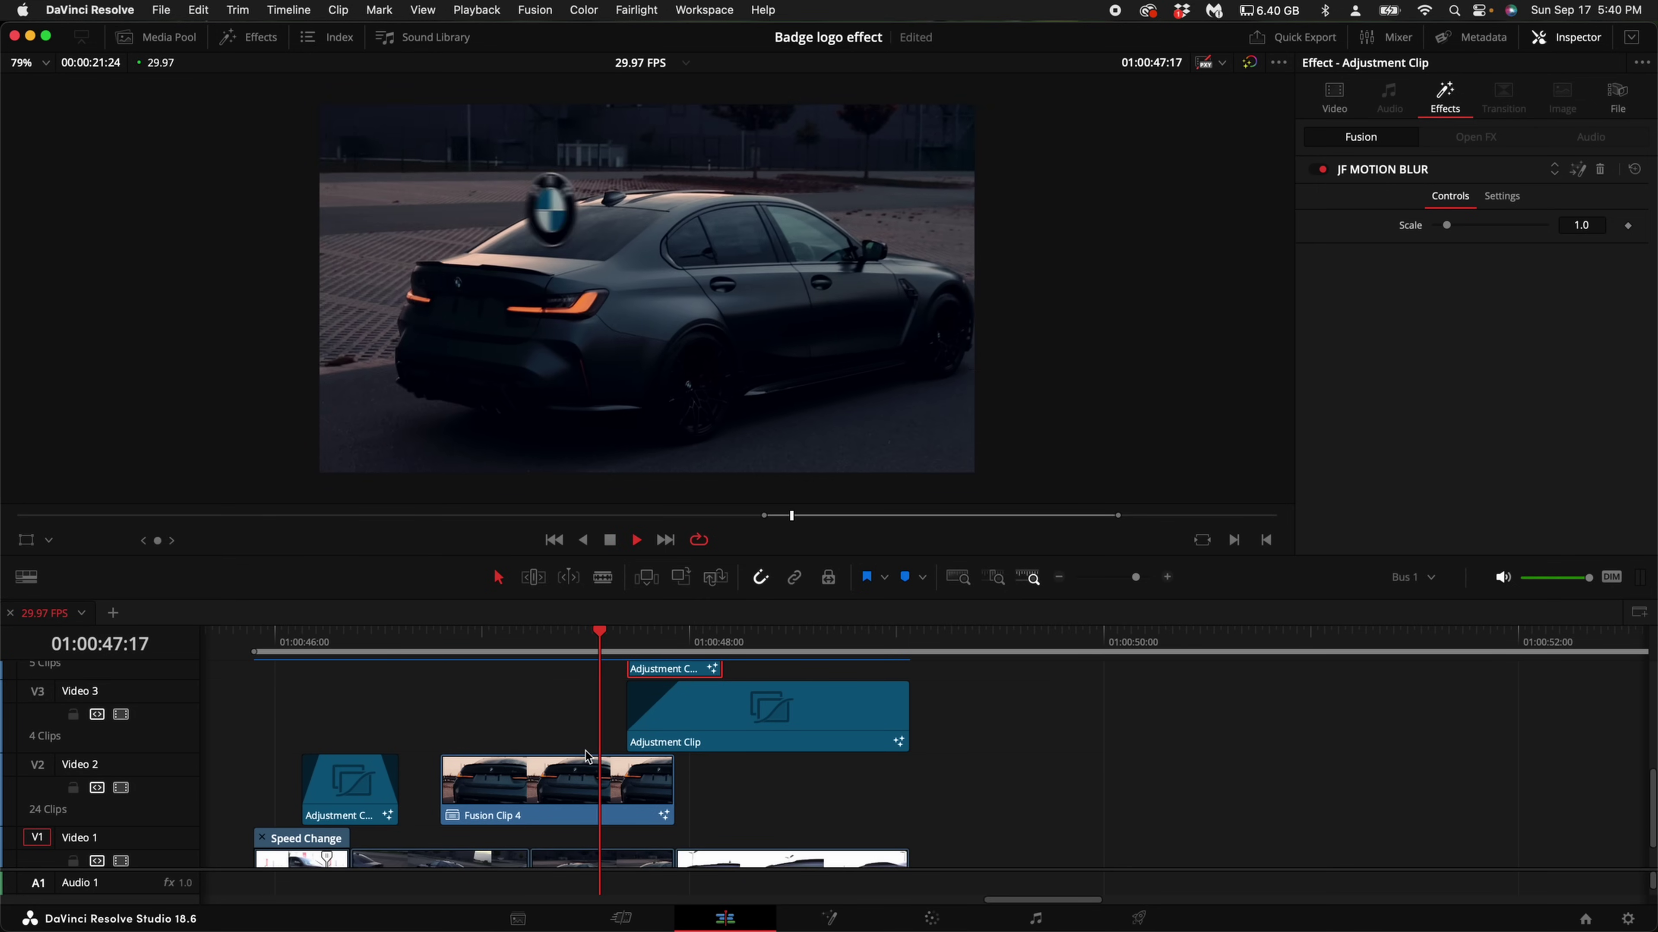
pyautogui.click(666, 642)
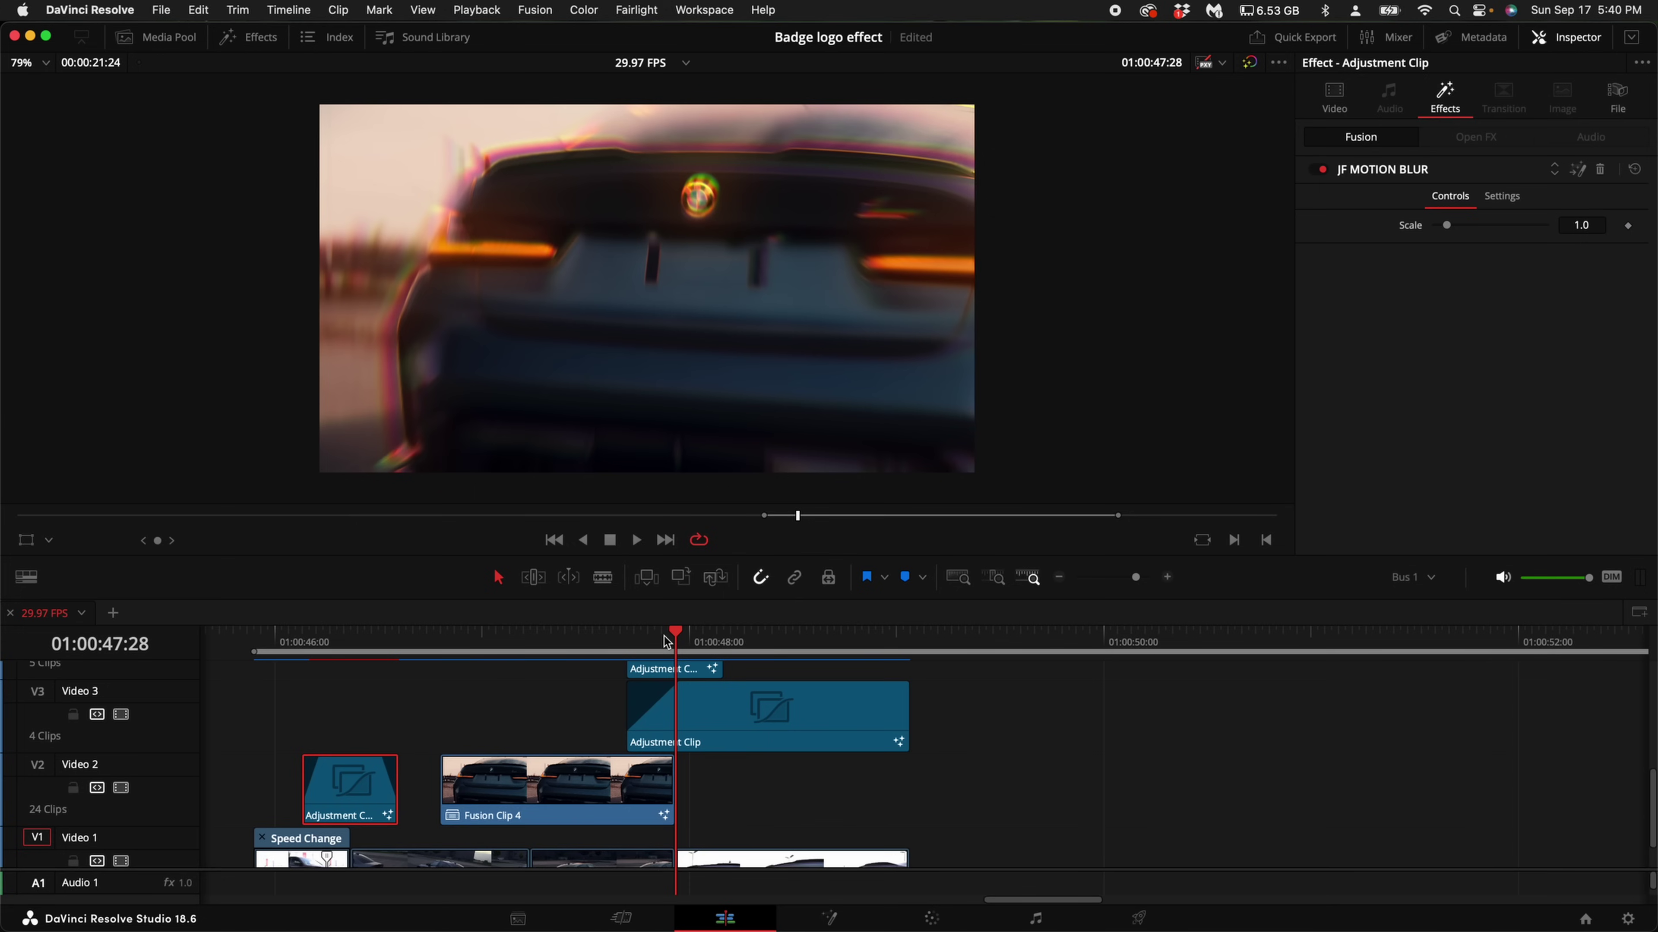